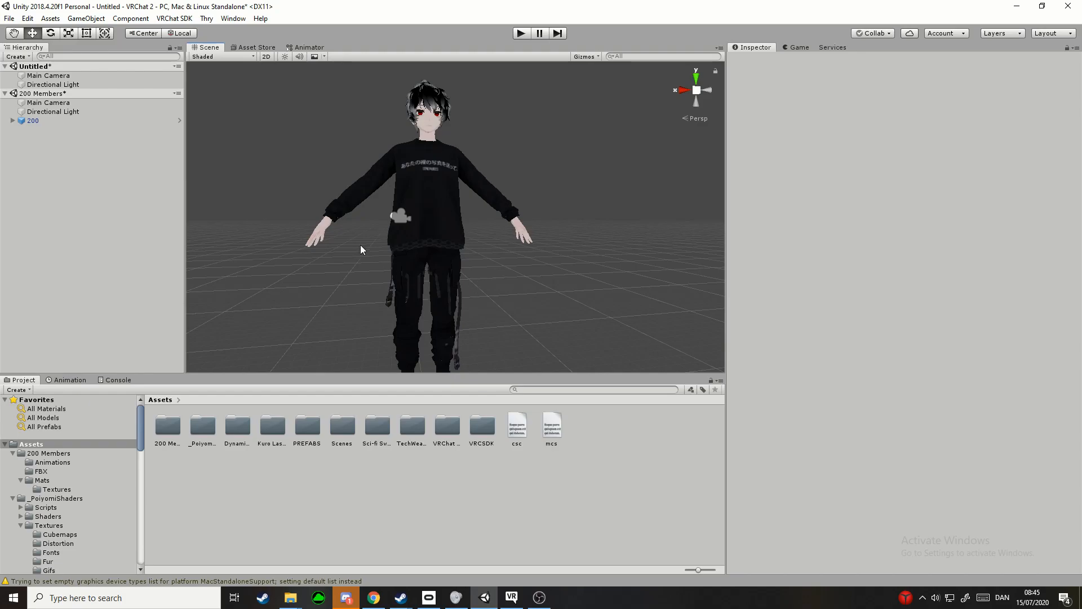
Step: Duplicate Dark_Long_Blade_Sword from the Sci-fi Swords Pack 4 folder and move the copy into the 200 Members folder
middle_drag(472, 171, 502, 197)
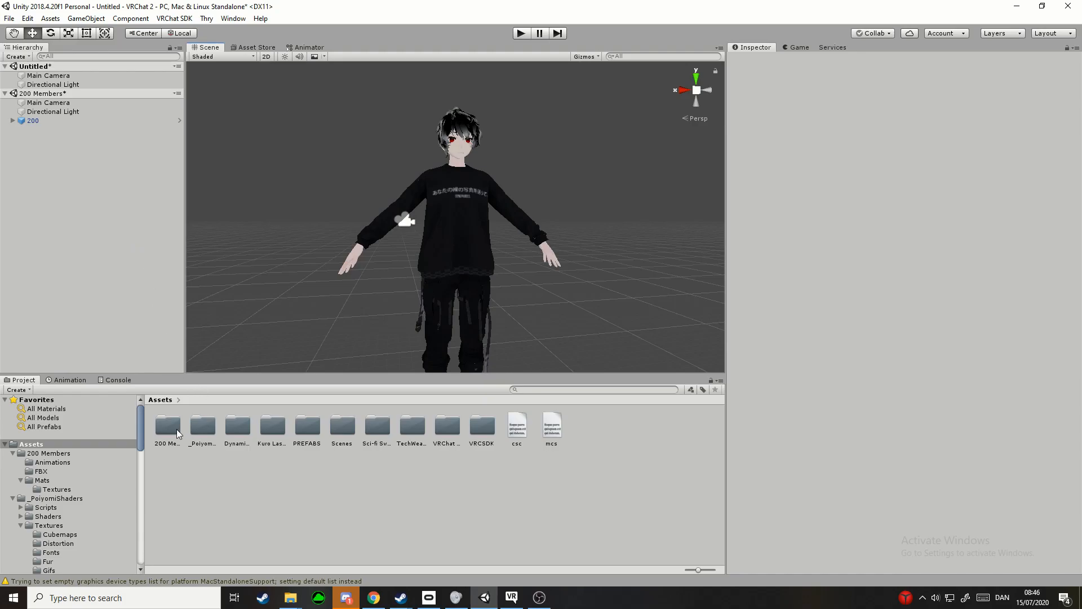
double_click(367, 434)
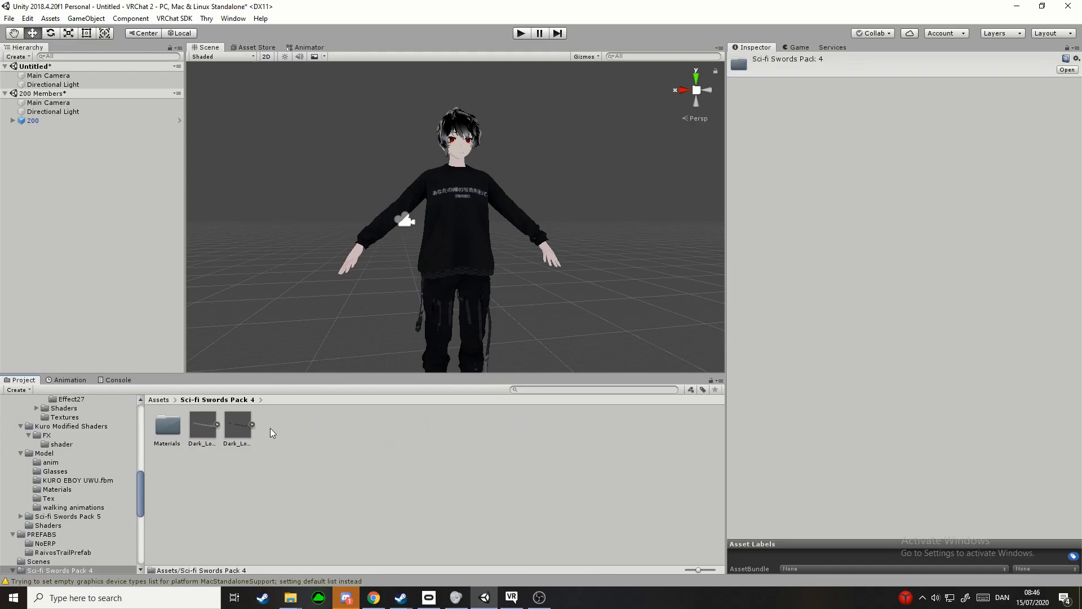
click(243, 433)
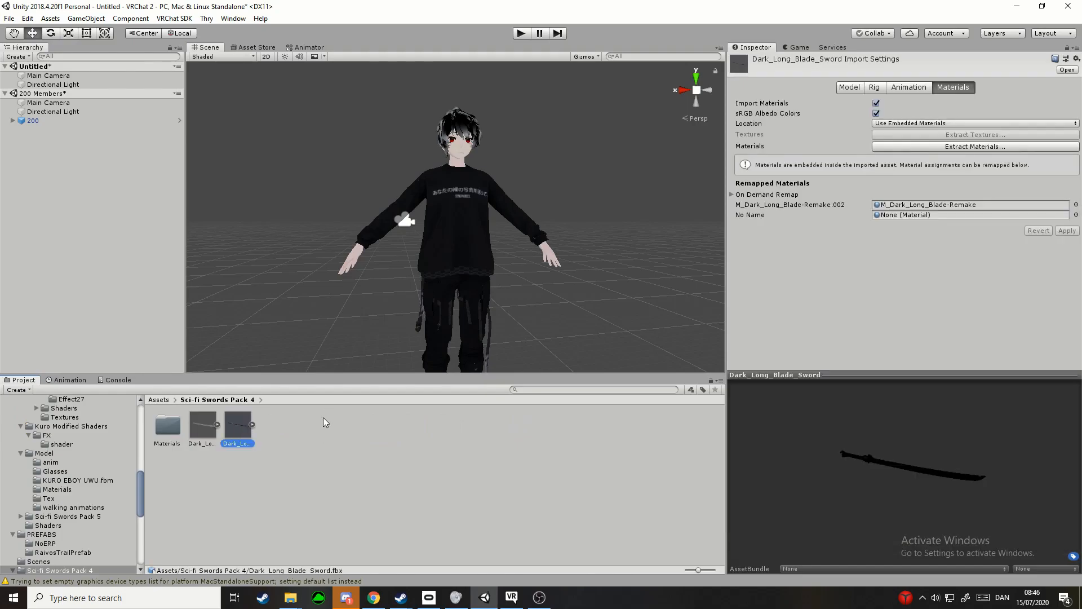
key(ctrl+d)
scroll(106, 449, up, 10)
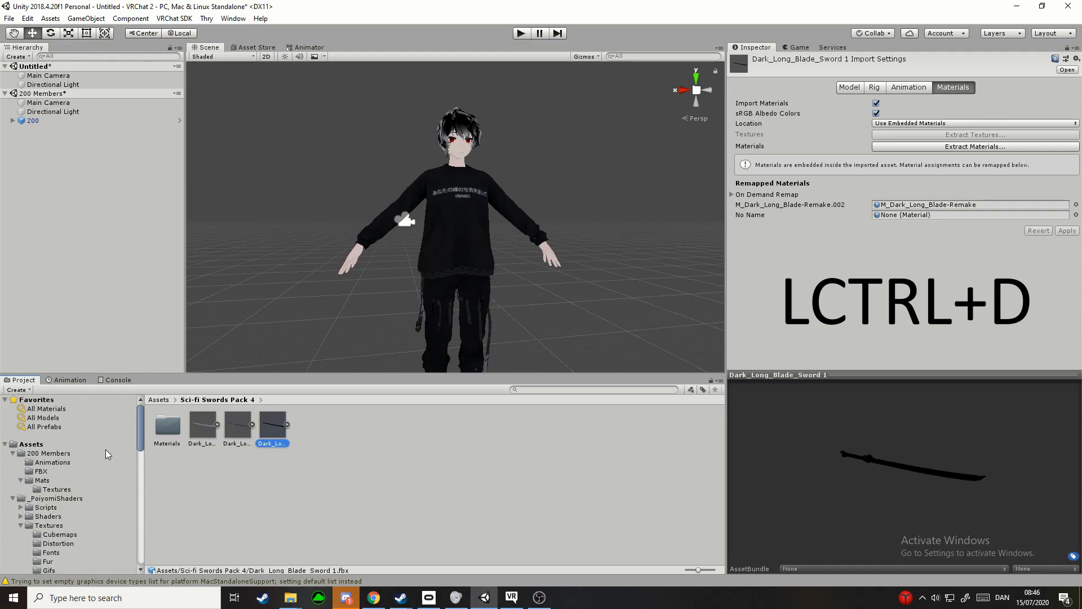
drag(279, 427, 85, 453)
click(58, 453)
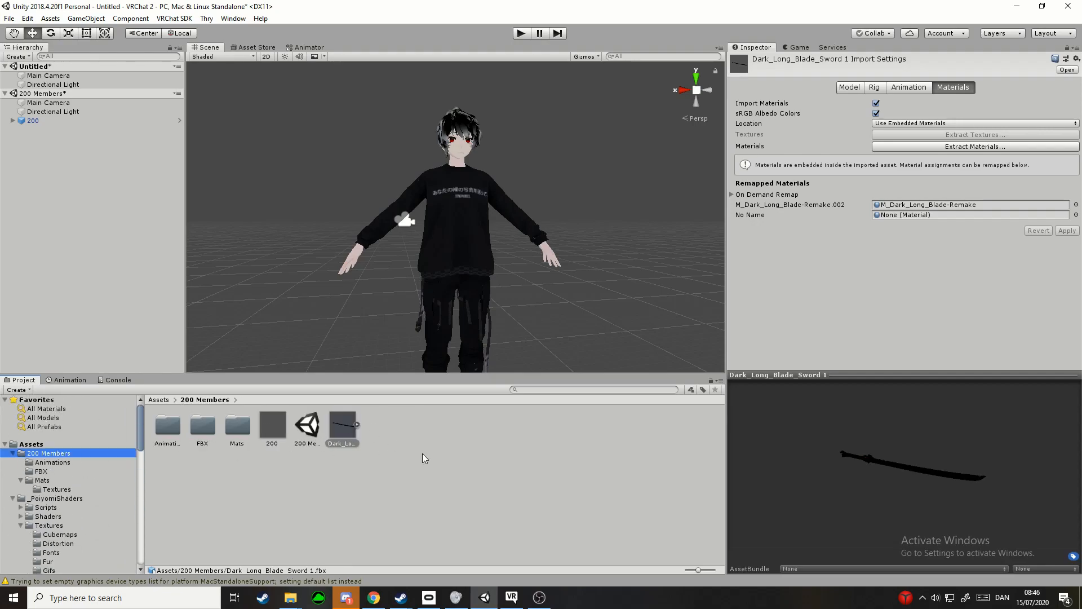
Step: Add Dark_Long_Blade_Sword 1 to the 200 Members scene and select it at the avatar's feet
drag(343, 427, 137, 322)
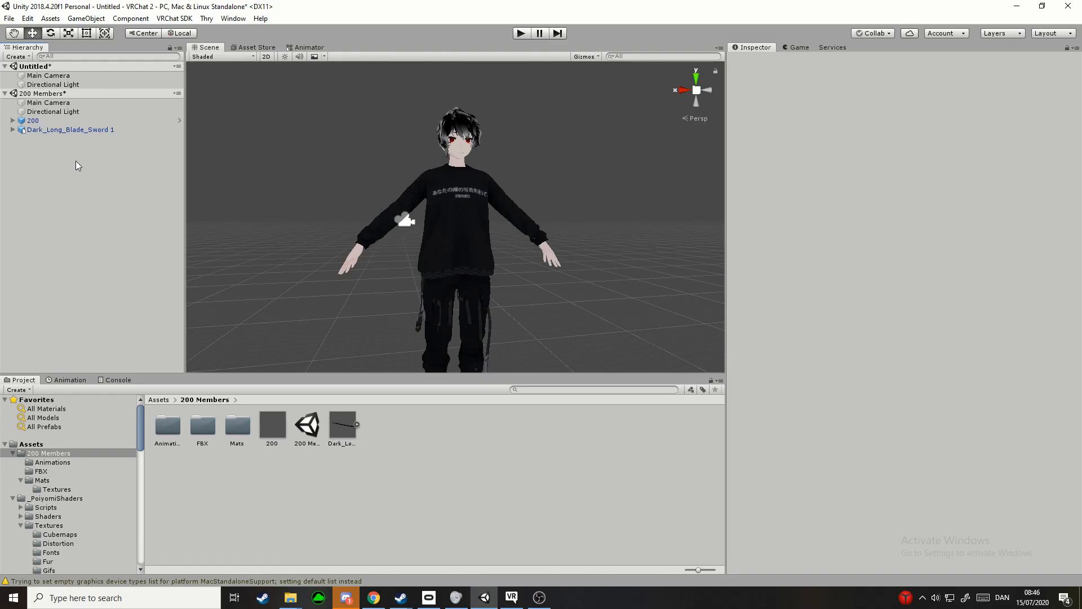
scroll(622, 214, down, 5)
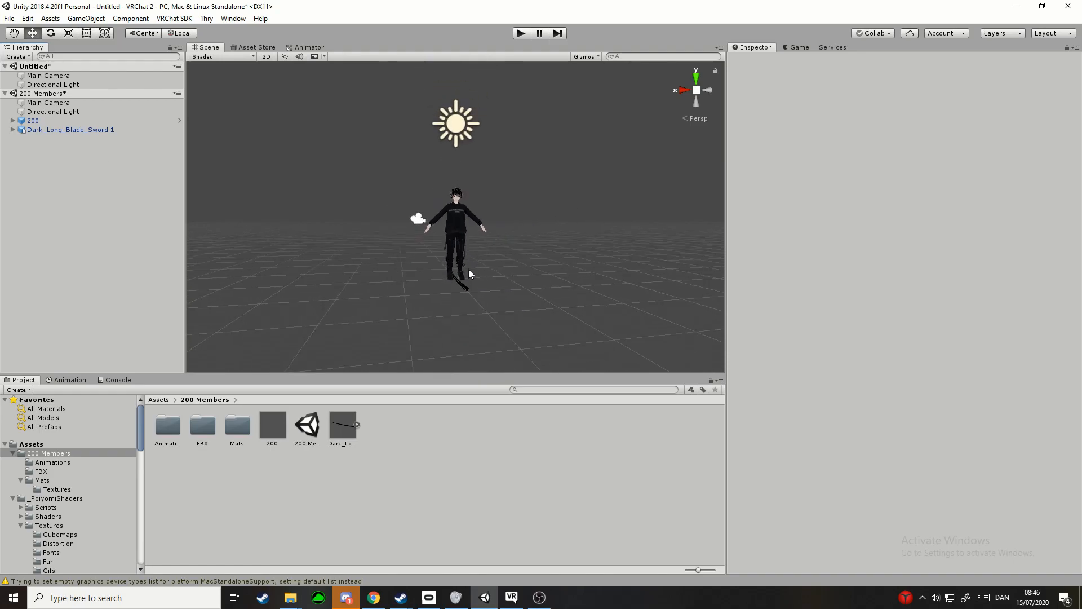
scroll(470, 272, up, 1)
scroll(467, 284, up, 2)
middle_drag(465, 329, 542, 325)
right_drag(575, 331, 690, 335)
click(493, 340)
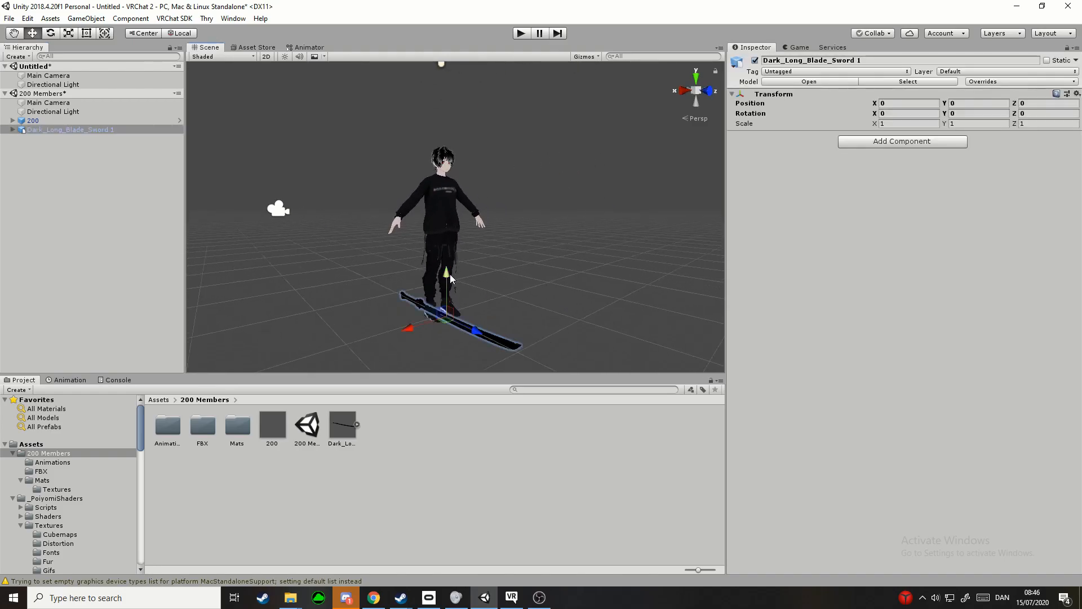
Step: Raise the sword from the ground and move it sideways to the avatar's right hand
drag(447, 274, 454, 184)
right_drag(394, 212, 477, 240)
middle_drag(477, 240, 516, 275)
scroll(403, 243, up, 4)
drag(346, 243, 310, 278)
right_drag(310, 279, 357, 287)
middle_drag(357, 287, 420, 292)
click(446, 174)
middle_drag(370, 216, 384, 210)
right_drag(361, 217, 389, 217)
middle_drag(366, 220, 377, 219)
right_drag(338, 237, 360, 246)
middle_drag(360, 247, 378, 245)
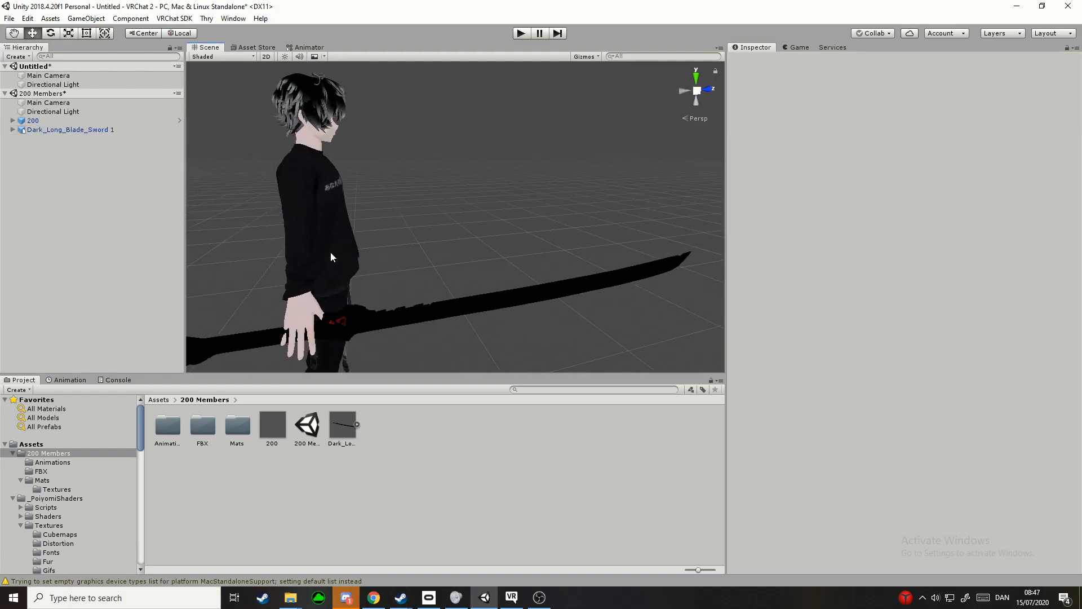
Step: Rotate the first sword to about X 2, Y 14, Z 40 so it points forward from the right hand
click(43, 129)
click(51, 33)
drag(512, 322, 501, 236)
click(34, 33)
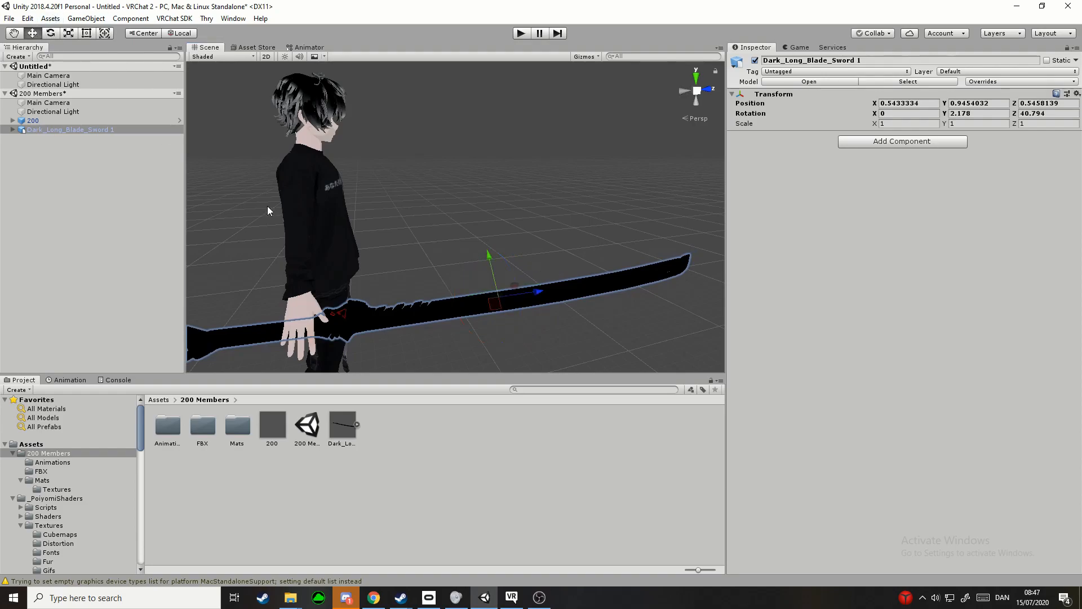
drag(515, 286, 517, 289)
click(51, 33)
drag(485, 294, 514, 284)
click(32, 33)
click(49, 33)
drag(508, 284, 465, 310)
Step: Shift the first sword to about X 0.67, Y 0.93, Z 0.53 so its handle sits in the right hand
key(w)
drag(500, 255, 505, 280)
drag(543, 316, 546, 323)
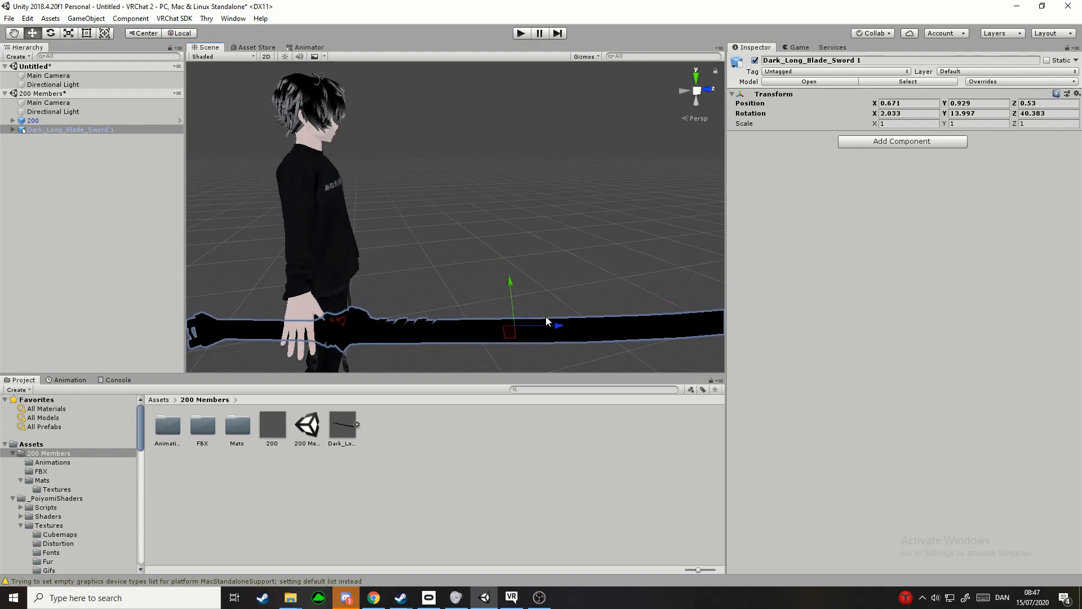
drag(513, 282, 512, 280)
click(429, 255)
alt+drag(501, 219, 479, 199)
right_drag(479, 198, 431, 205)
middle_drag(640, 205, 559, 218)
scroll(560, 218, up, 6)
right_drag(560, 217, 642, 224)
middle_drag(642, 224, 556, 232)
right_drag(556, 232, 494, 251)
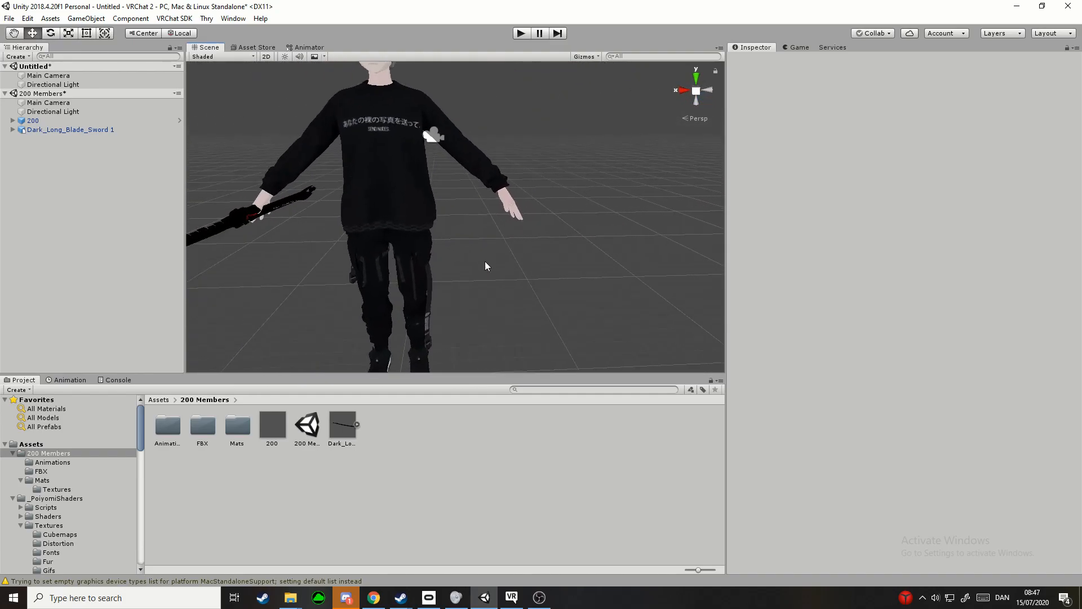
Step: Duplicate the Dark_Long_Blade_Sword 1 asset and add the copy to the 200 Members scene
click(338, 431)
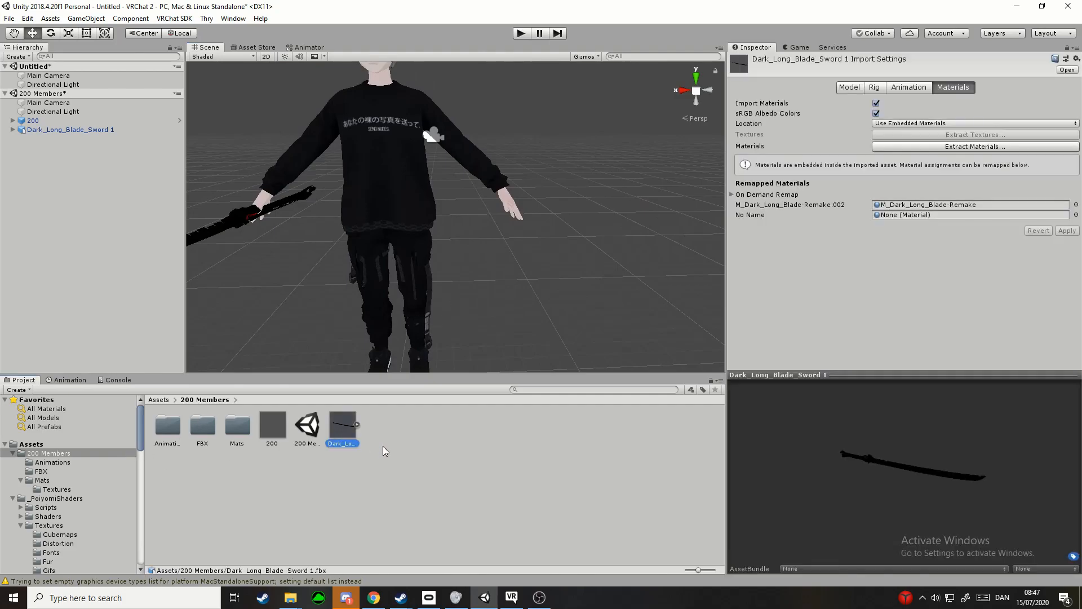
key(ctrl+d)
click(425, 470)
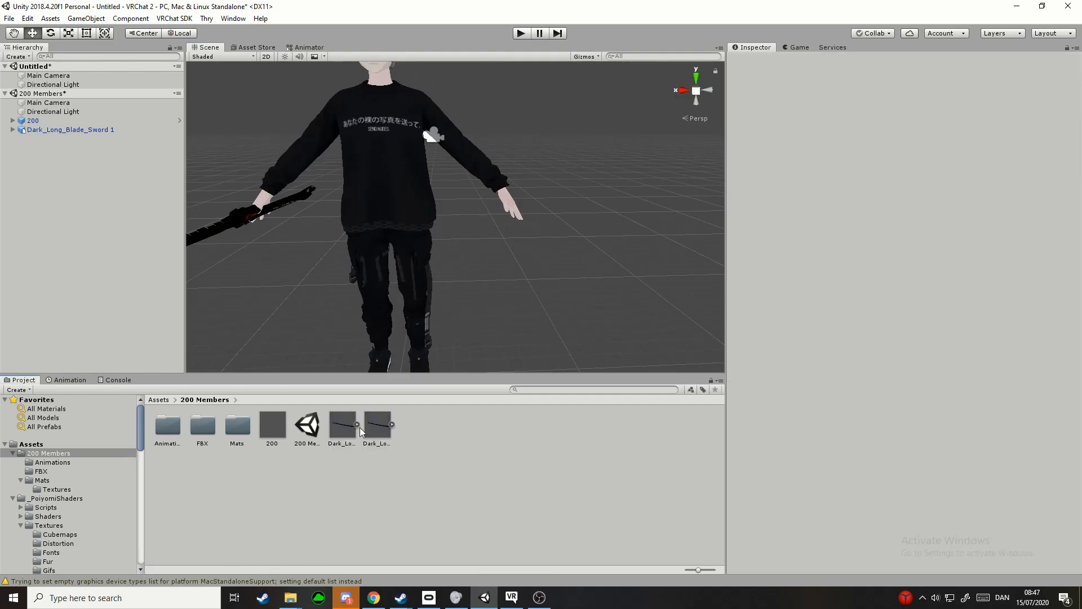
drag(371, 428, 124, 277)
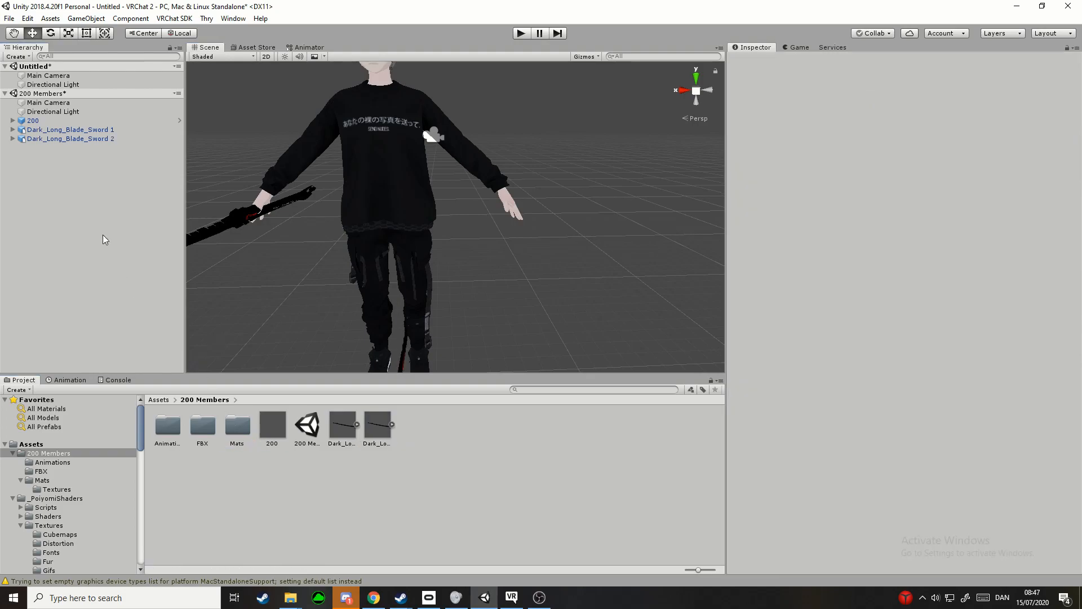
Step: Move Dark_Long_Blade_Sword 2 up to the avatar's waist, at about X -0.12, Y 0.80, Z -0.19
double_click(71, 138)
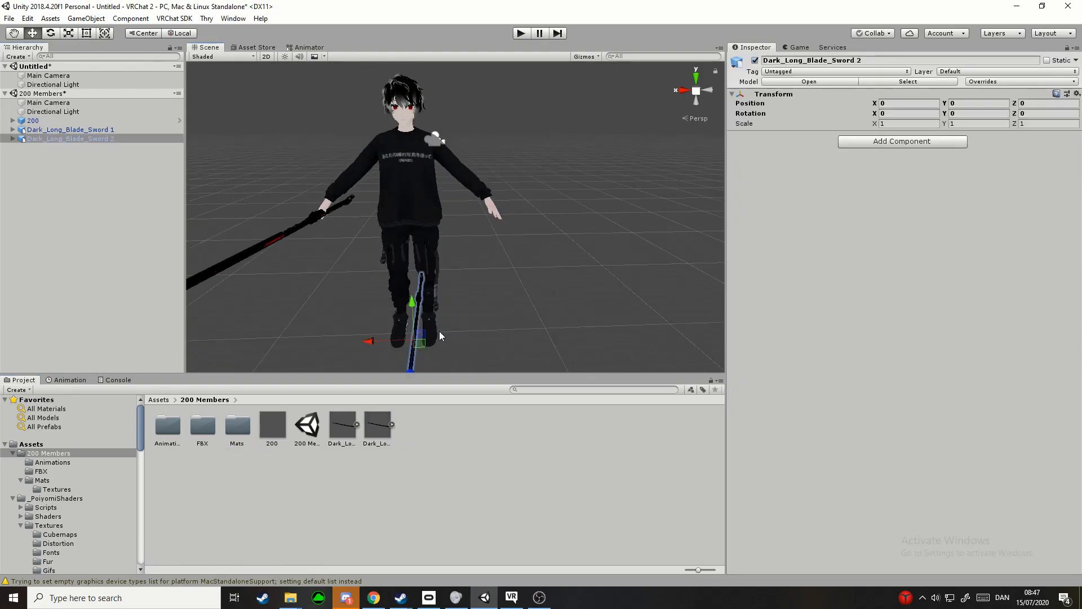
drag(412, 305, 475, 261)
drag(478, 239, 484, 213)
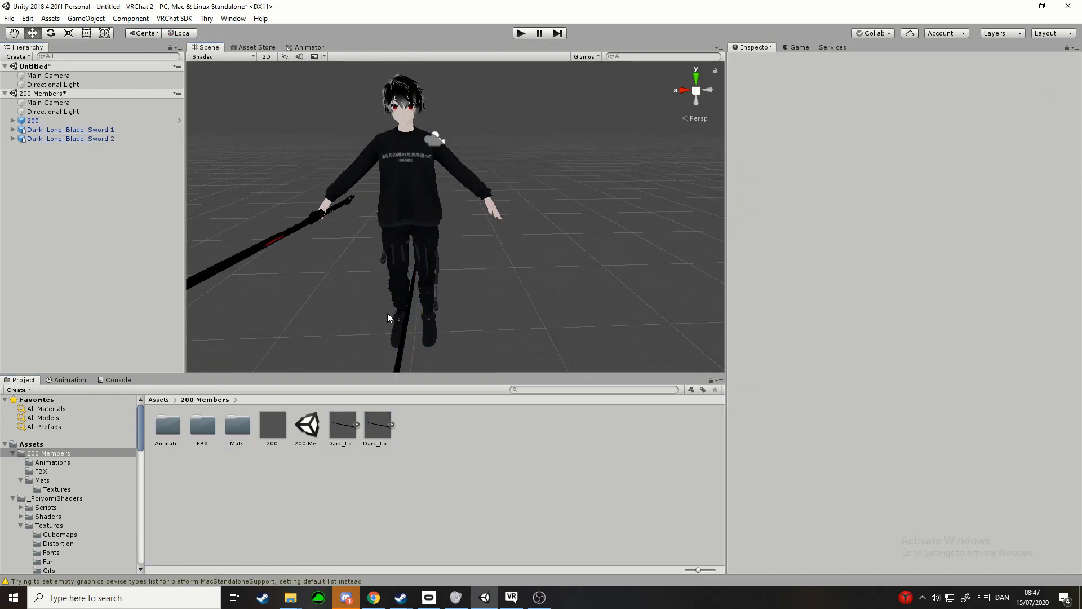
click(400, 342)
alt+drag(404, 343, 303, 257)
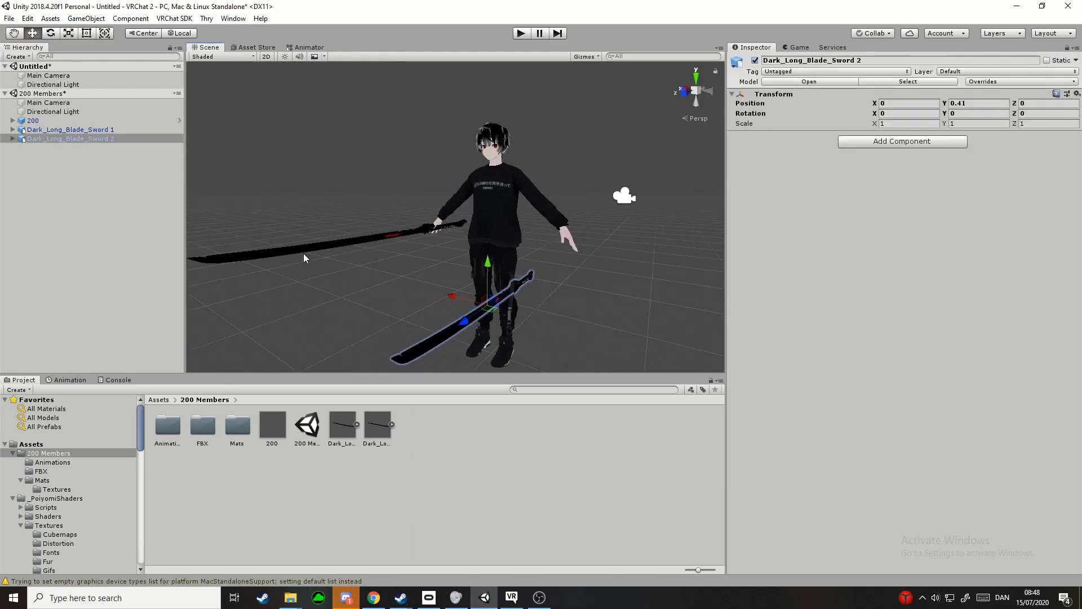
mouse_move(487, 283)
mouse_down()
mouse_move(475, 248)
mouse_move(478, 296)
mouse_move(492, 269)
mouse_up()
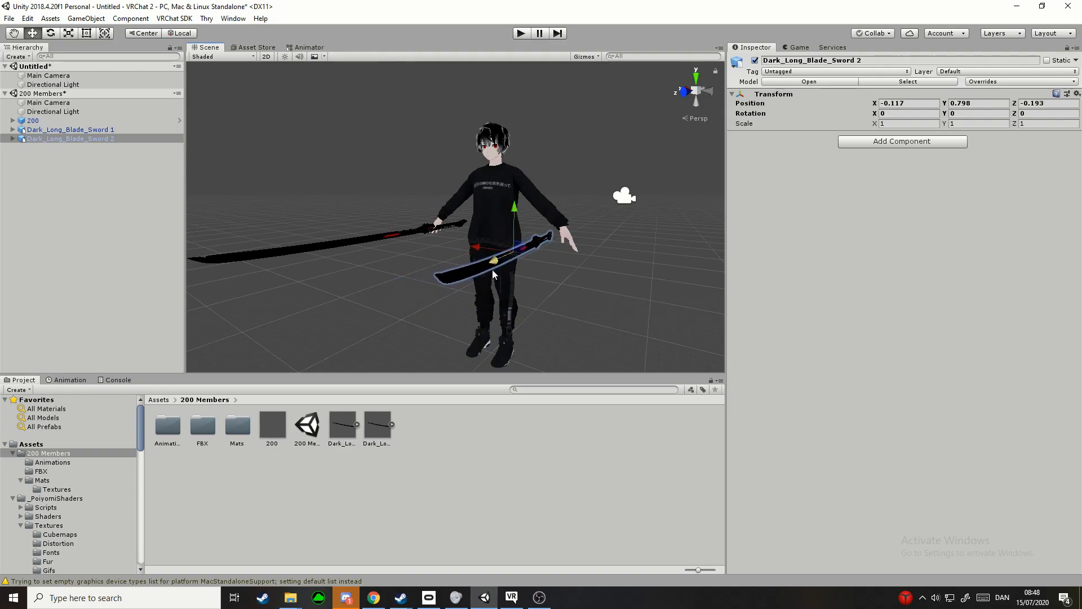
Step: Rotate the second sword to about 148 degrees around X so the blade points down and backward
click(52, 33)
drag(501, 254, 472, 363)
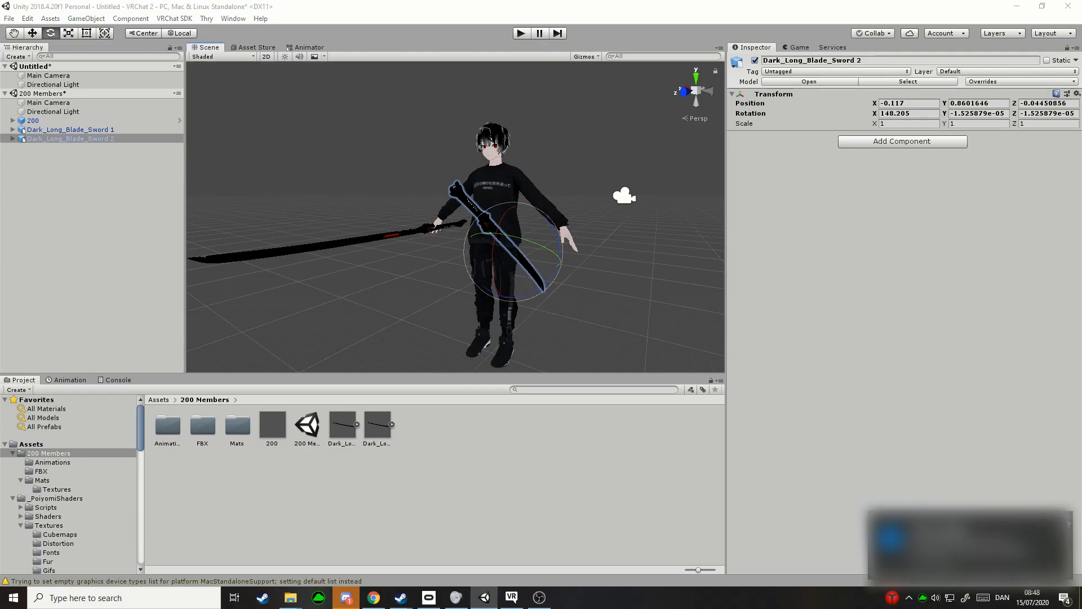
click(1066, 521)
Step: Position the second sword at the avatar's left hip, at about X -0.20, Y 0.67, Z -0.35
scroll(566, 229, up, 5)
middle_drag(594, 228, 559, 230)
right_drag(559, 230, 475, 225)
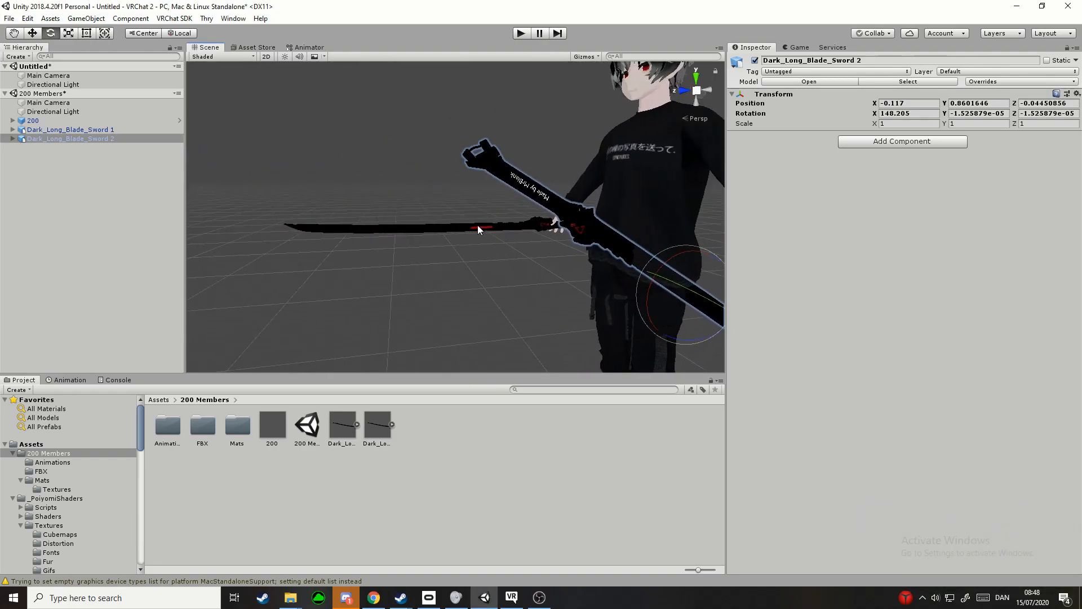
middle_drag(586, 231, 537, 224)
click(33, 32)
drag(565, 288, 614, 269)
drag(477, 312, 497, 313)
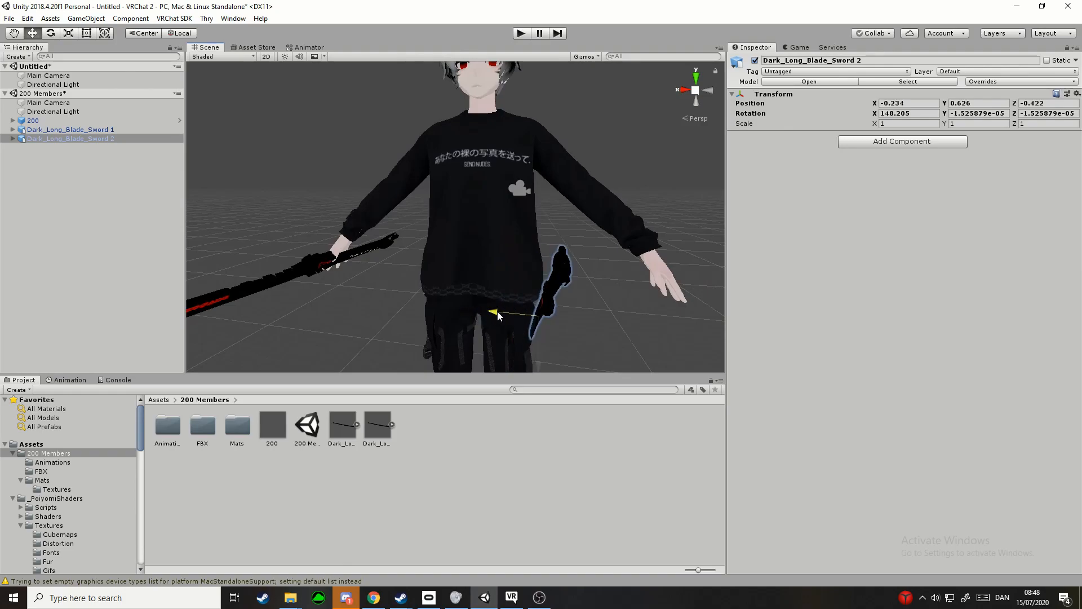
key(f)
alt+drag(437, 176, 485, 250)
click(489, 185)
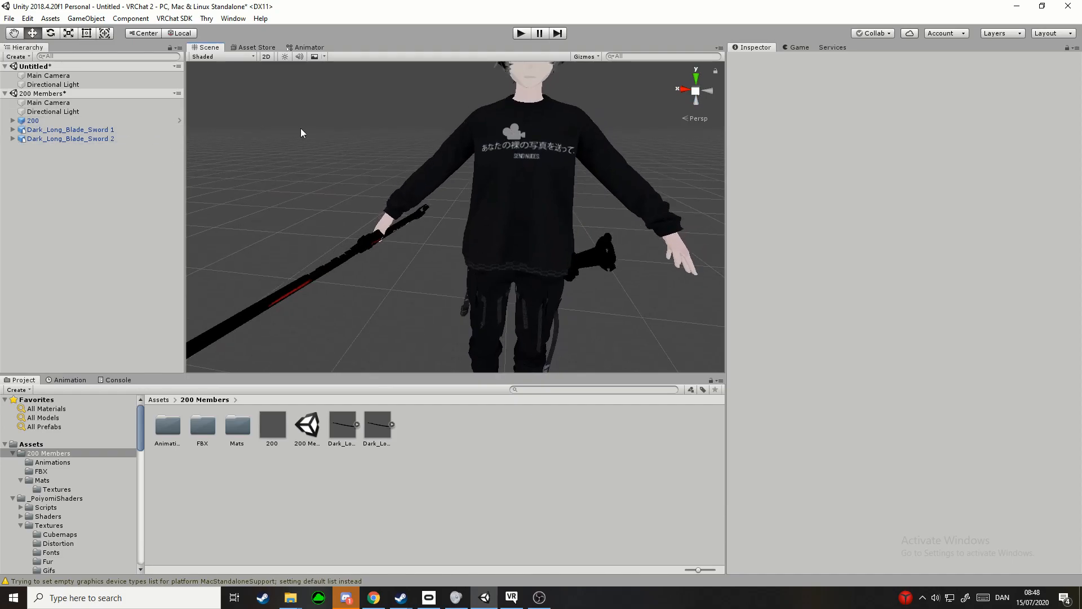
right_drag(284, 130, 326, 113)
Step: Expand the 200 avatar's armature through Hips, Spine, Chest and the right arm bones down to Right wrist
click(13, 120)
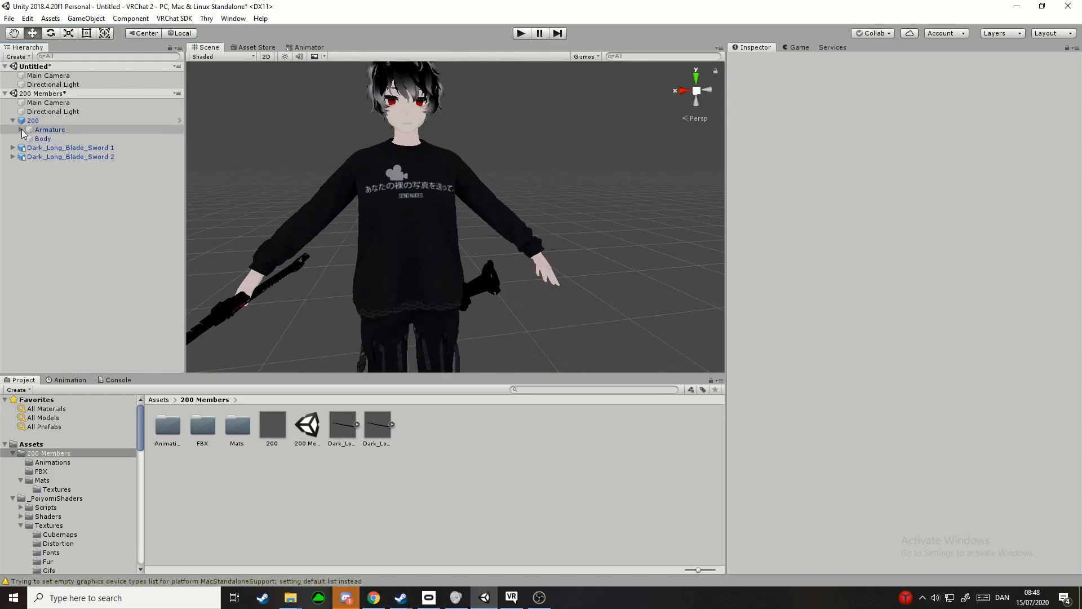
click(21, 130)
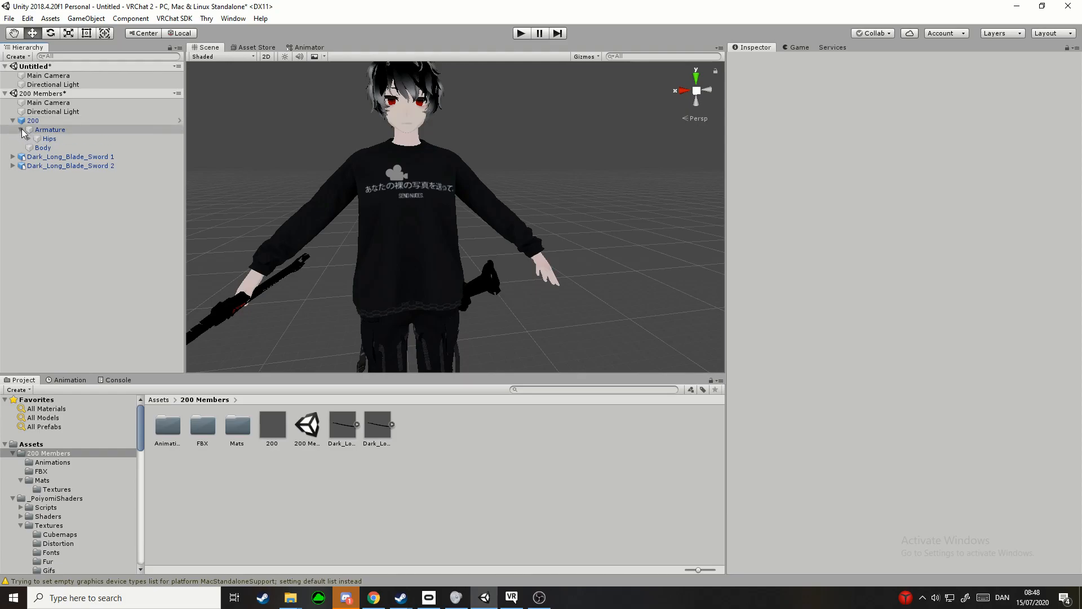
click(29, 139)
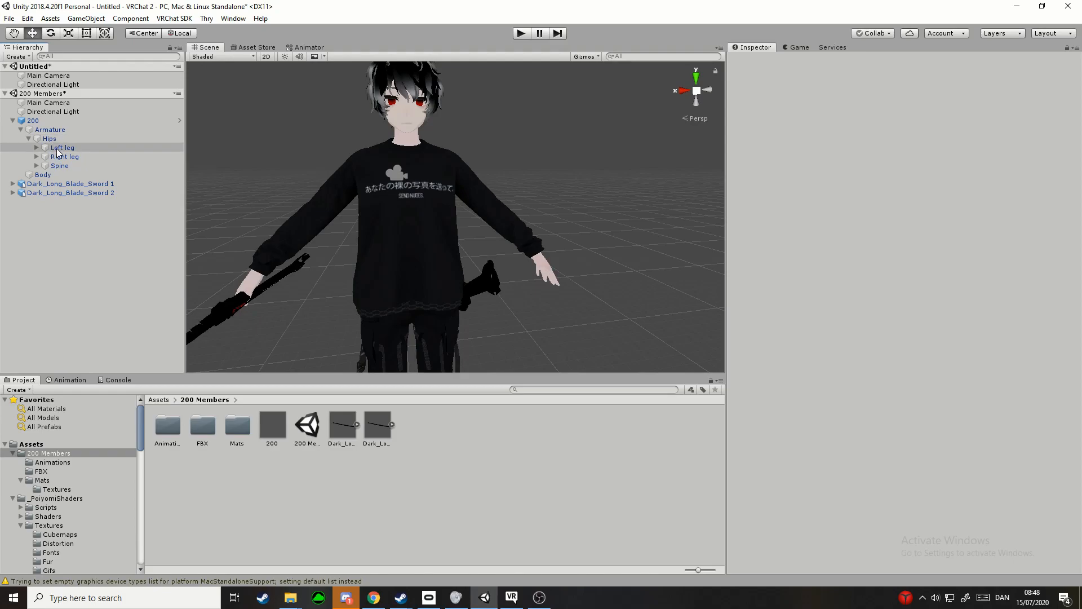
click(36, 166)
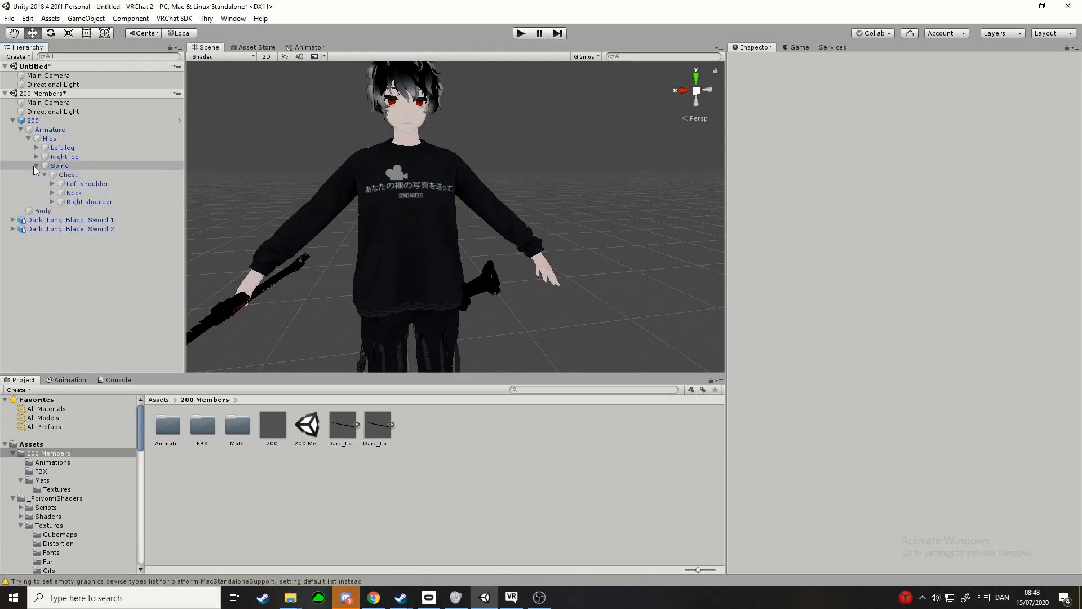
click(44, 175)
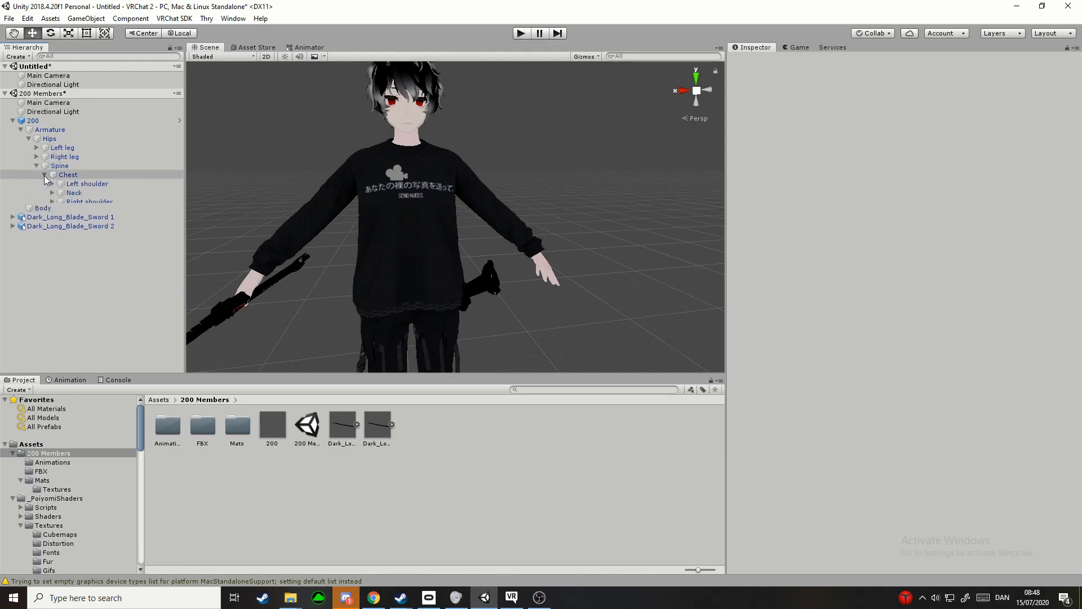
click(53, 202)
click(60, 211)
click(68, 220)
click(76, 229)
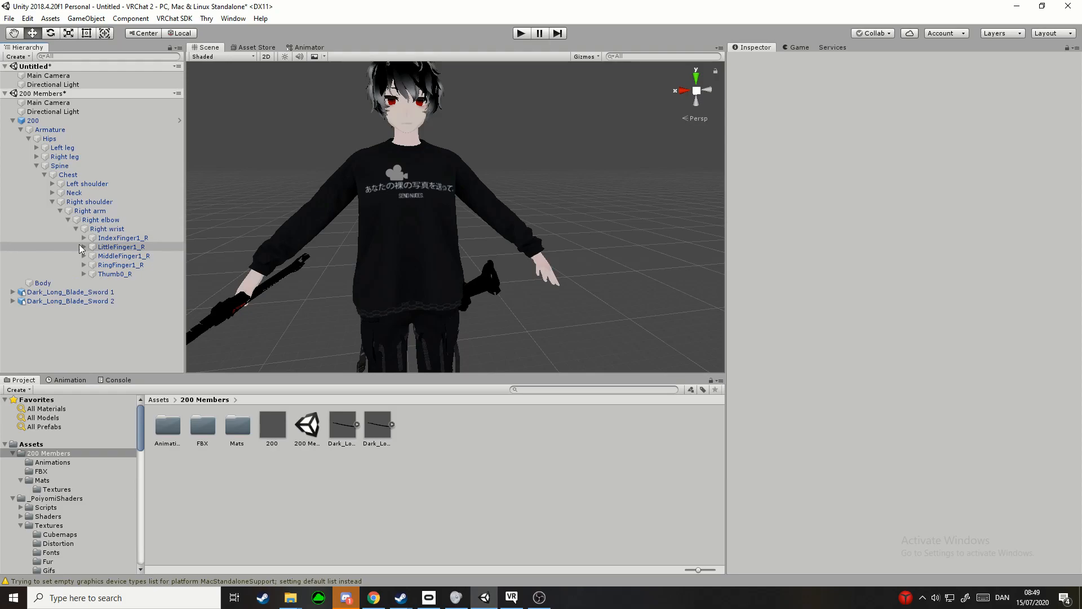
Step: Parent Dark_Long_Blade_Sword 1 to the avatar's Right wrist bone
double_click(88, 293)
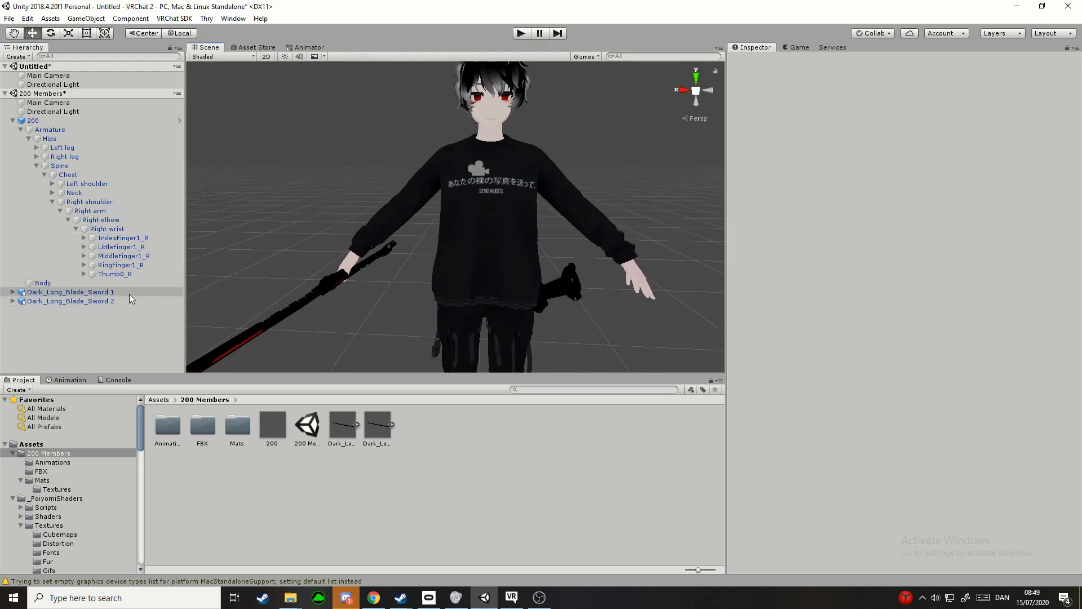
click(108, 336)
double_click(107, 291)
drag(107, 292, 107, 231)
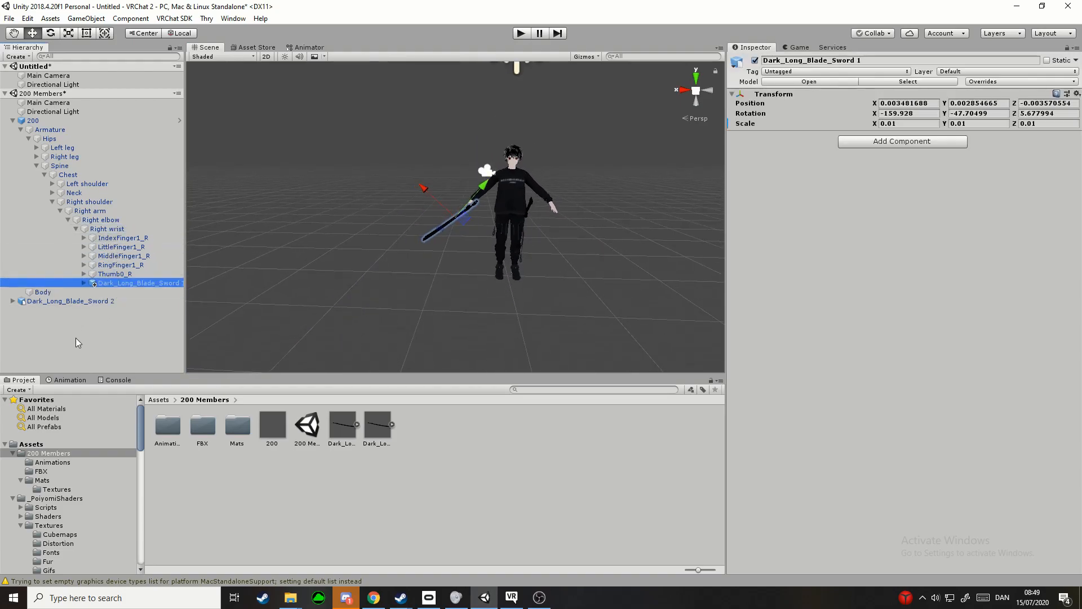
click(78, 342)
scroll(241, 239, up, 3)
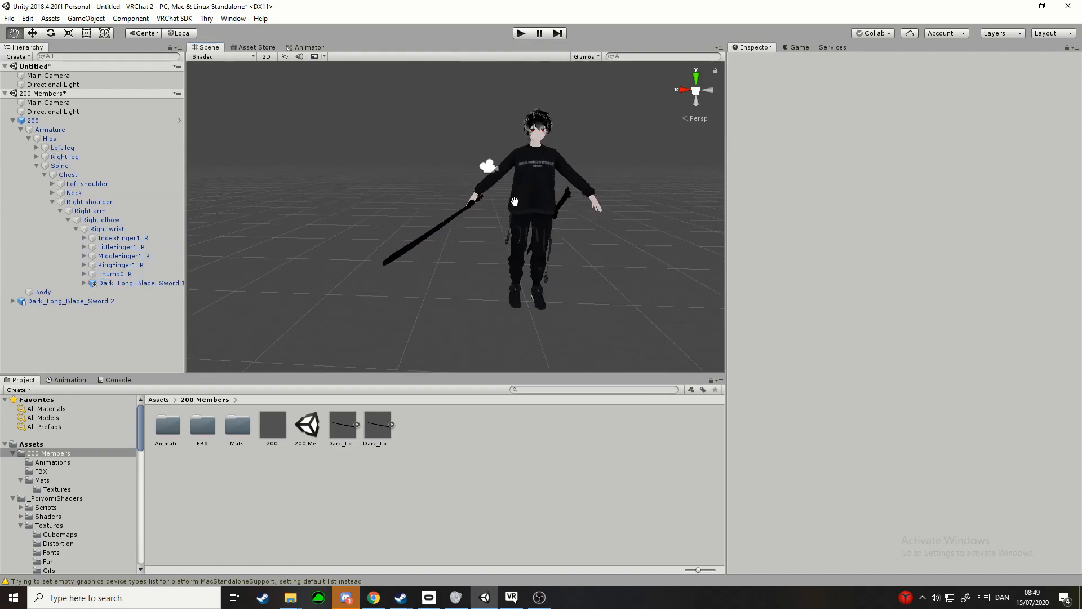
double_click(56, 302)
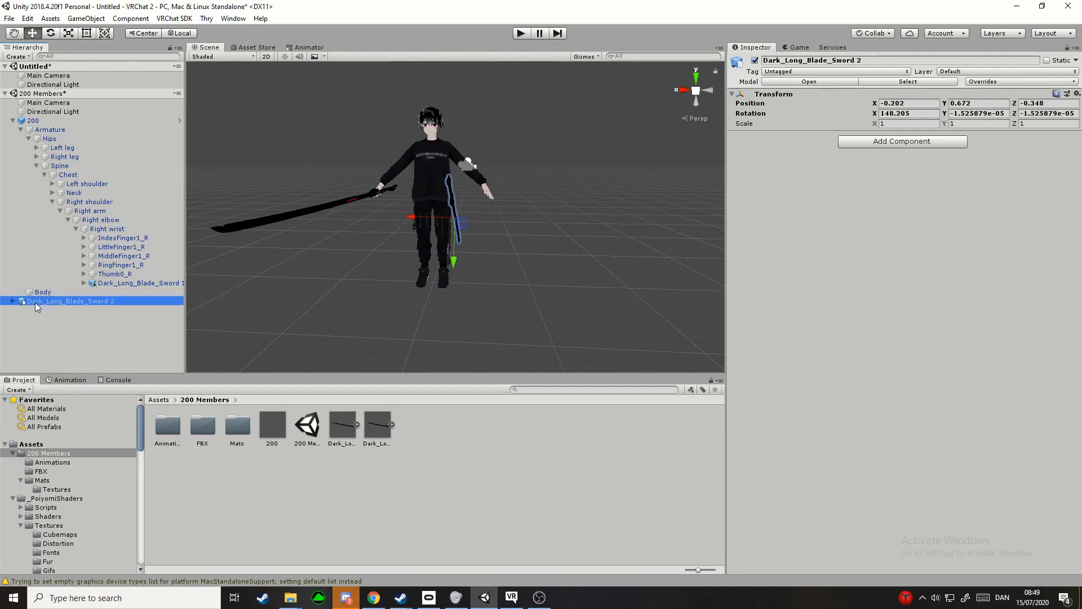
click(61, 147)
drag(61, 147, 63, 144)
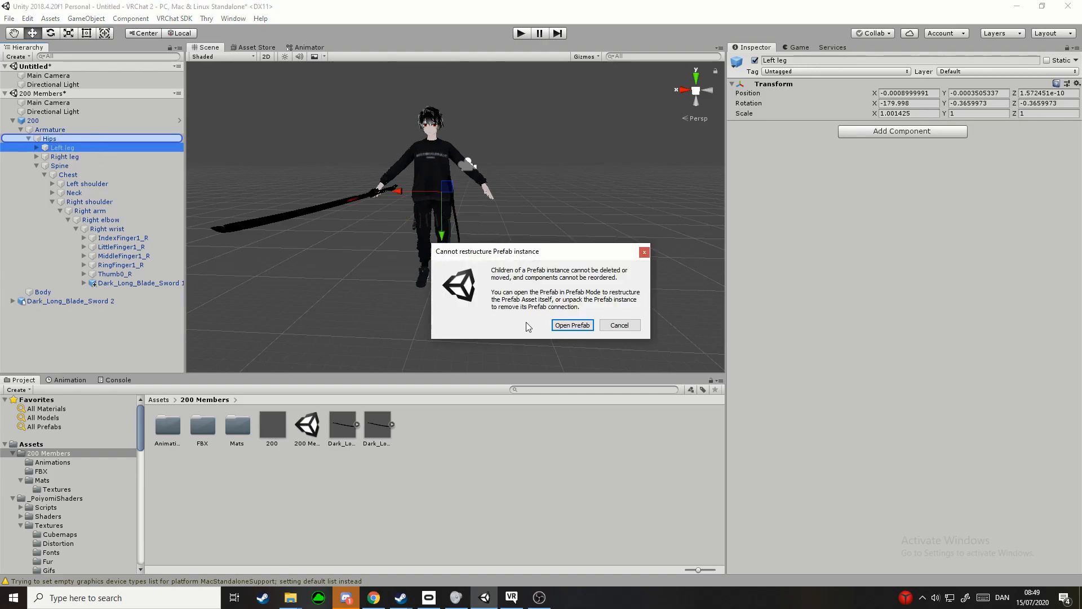
click(622, 326)
Step: Parent Dark_Long_Blade_Sword 2 to the avatar's Hips bone
click(56, 319)
drag(56, 292, 62, 142)
click(630, 323)
click(87, 323)
scroll(507, 237, up, 3)
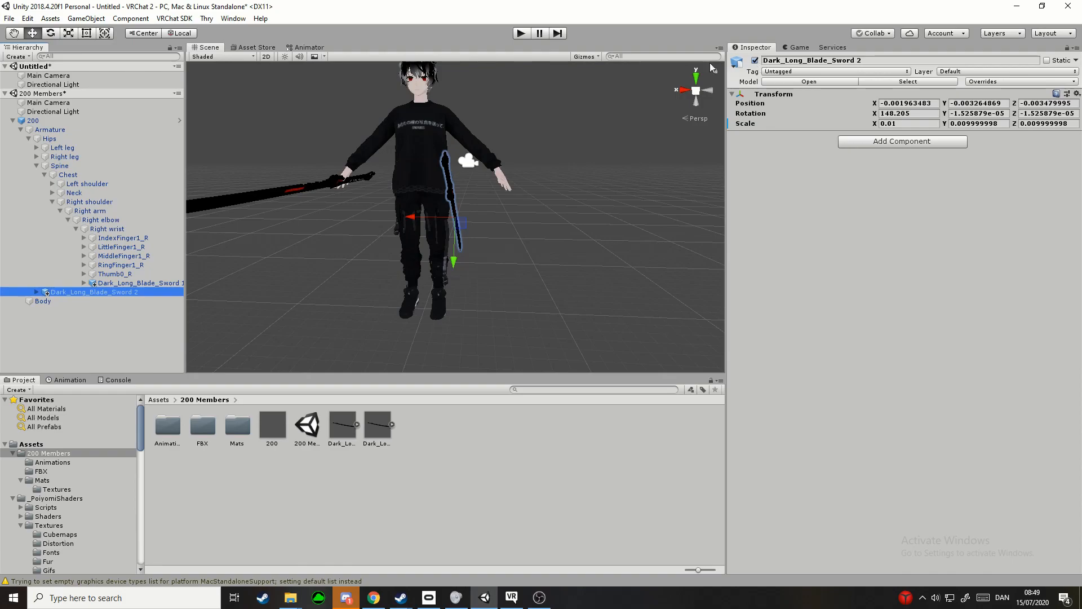
Step: Collapse the 200 avatar's hierarchy and duplicate the whole avatar
click(78, 324)
click(12, 120)
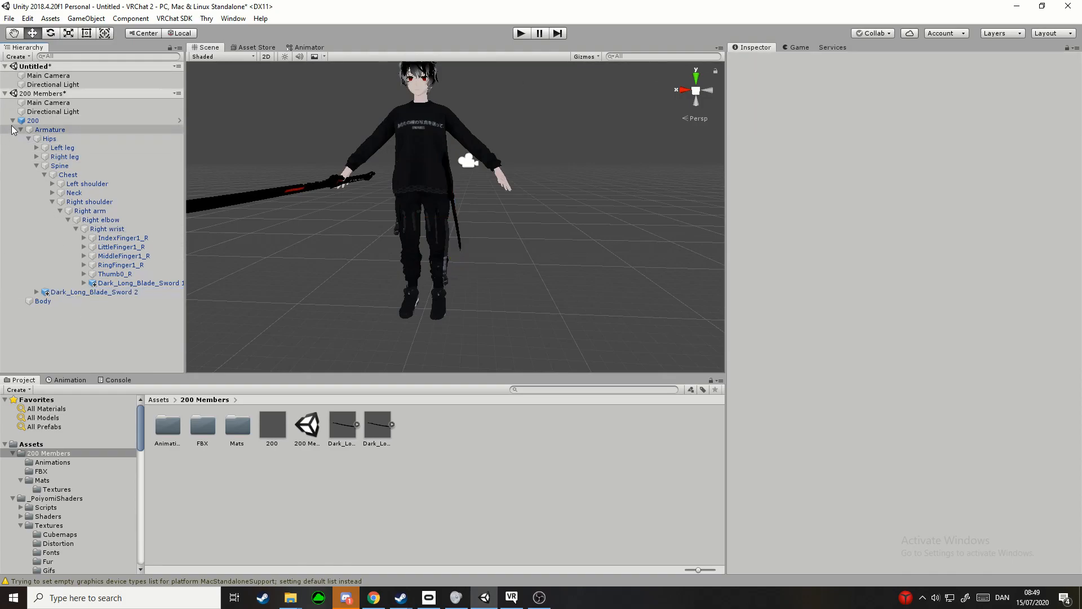
click(29, 119)
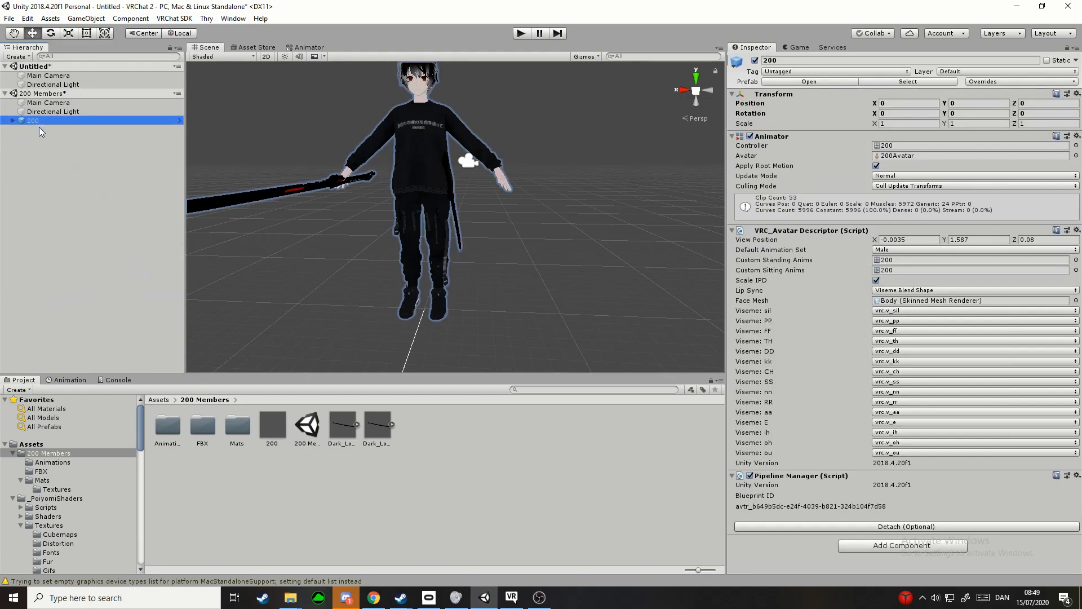
key(ctrl+d)
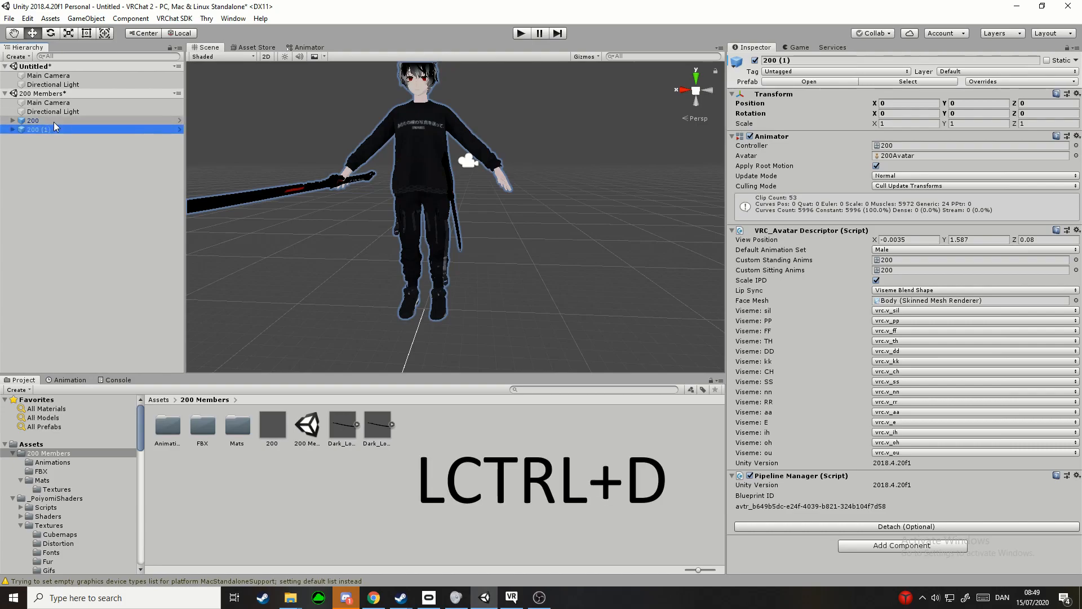
click(53, 121)
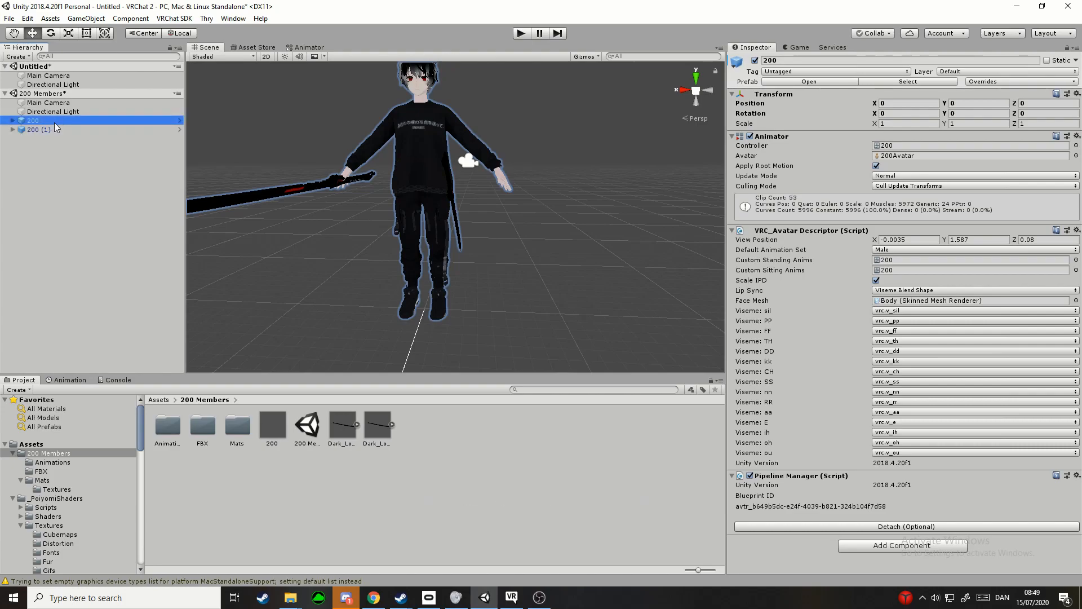
click(54, 128)
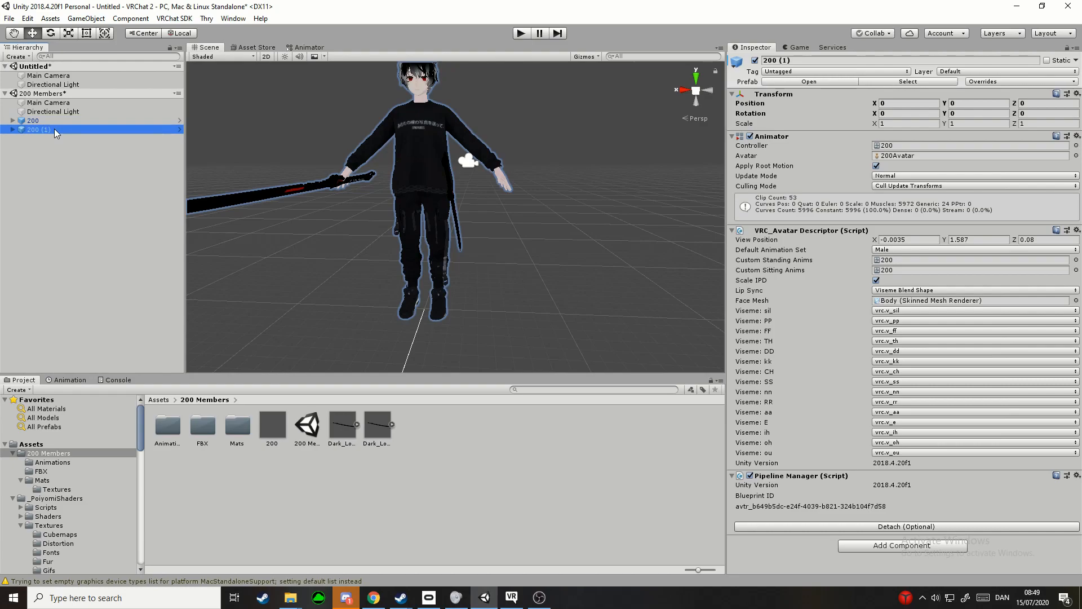
click(55, 150)
Step: Deactivate the original 200 avatar and select its duplicate, 200 (1)
click(66, 121)
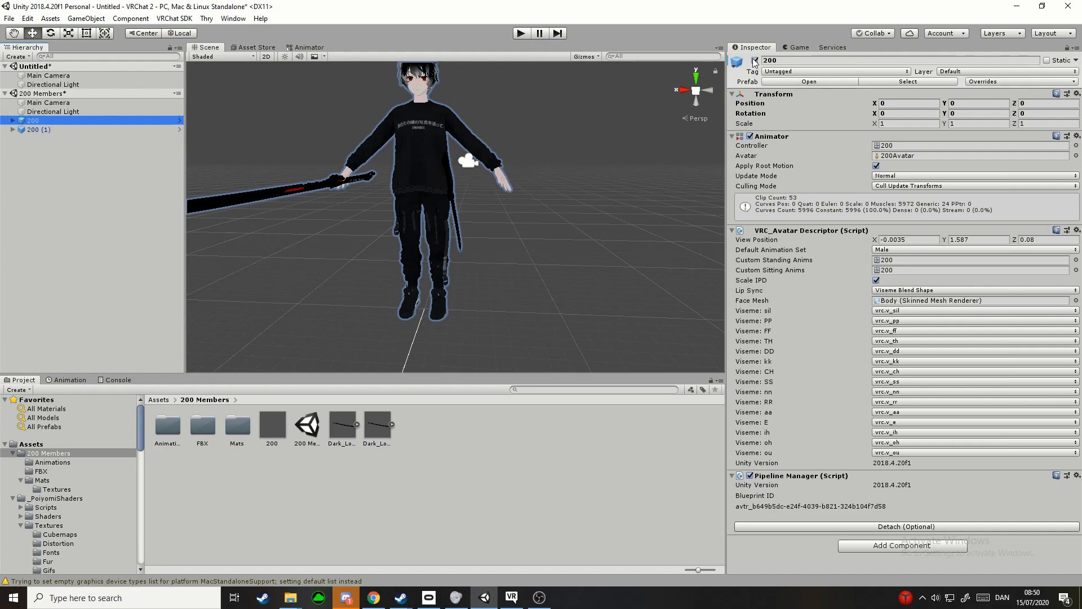
click(754, 60)
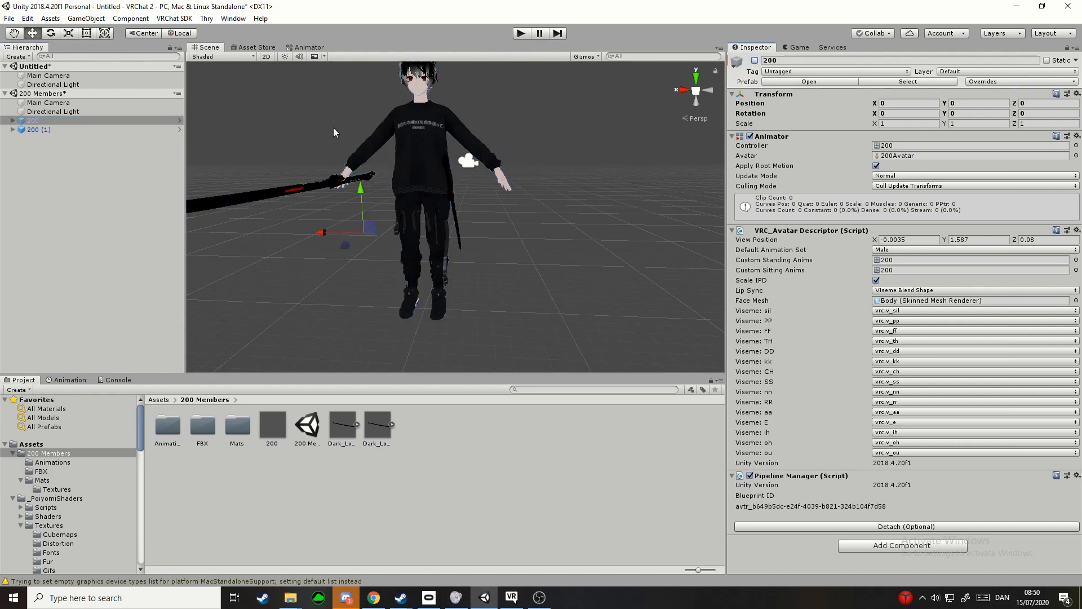
click(753, 60)
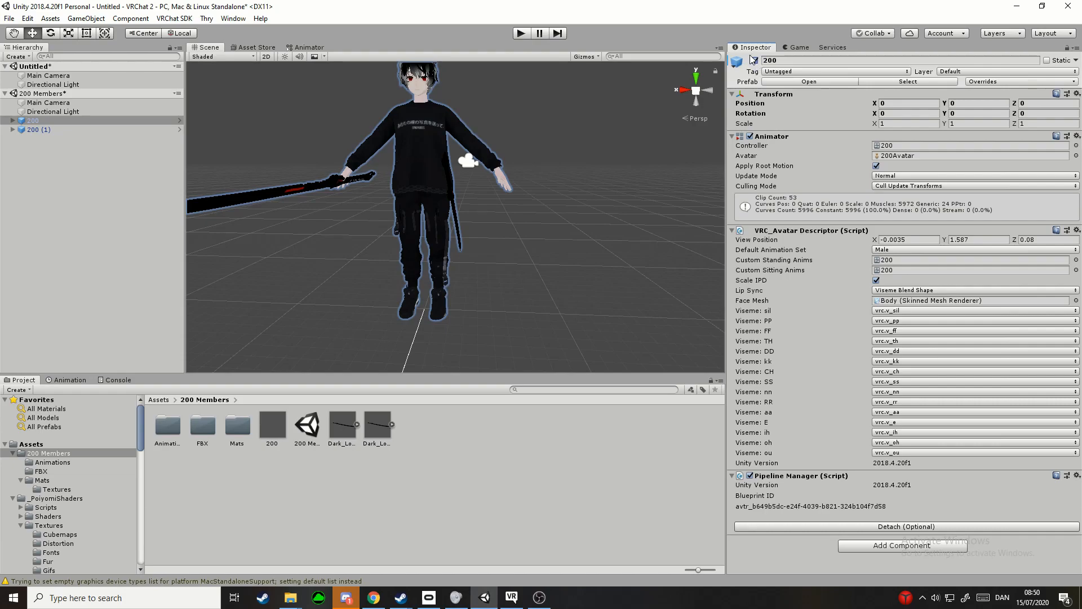
click(755, 60)
middle_drag(420, 167, 490, 215)
right_drag(490, 215, 374, 303)
click(46, 130)
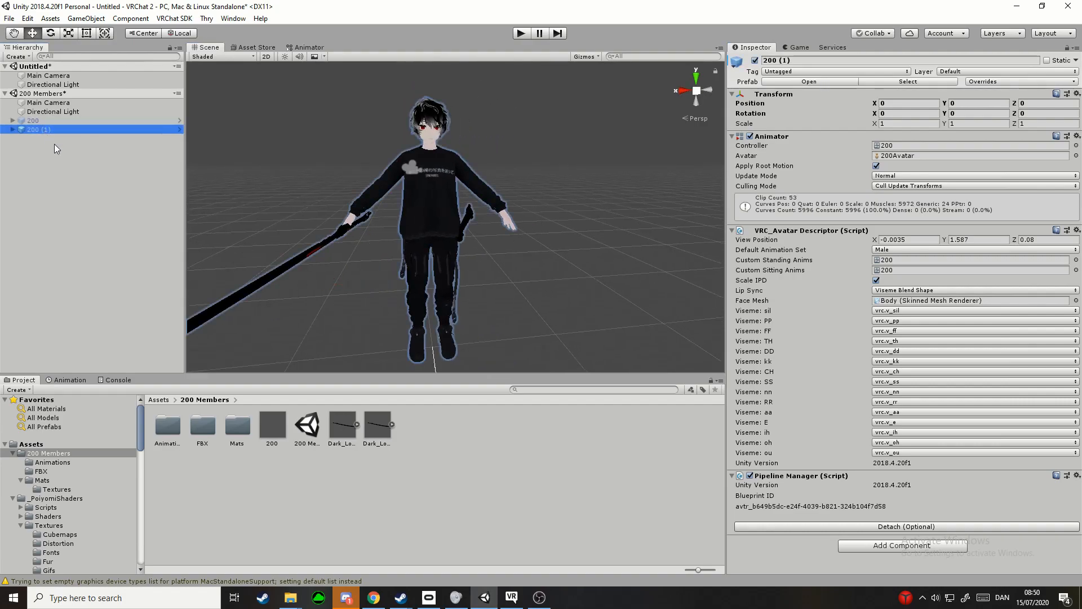
Step: Open the SDK2 folder inside Assets, VRChat Examples, Examples2, Animation
click(32, 444)
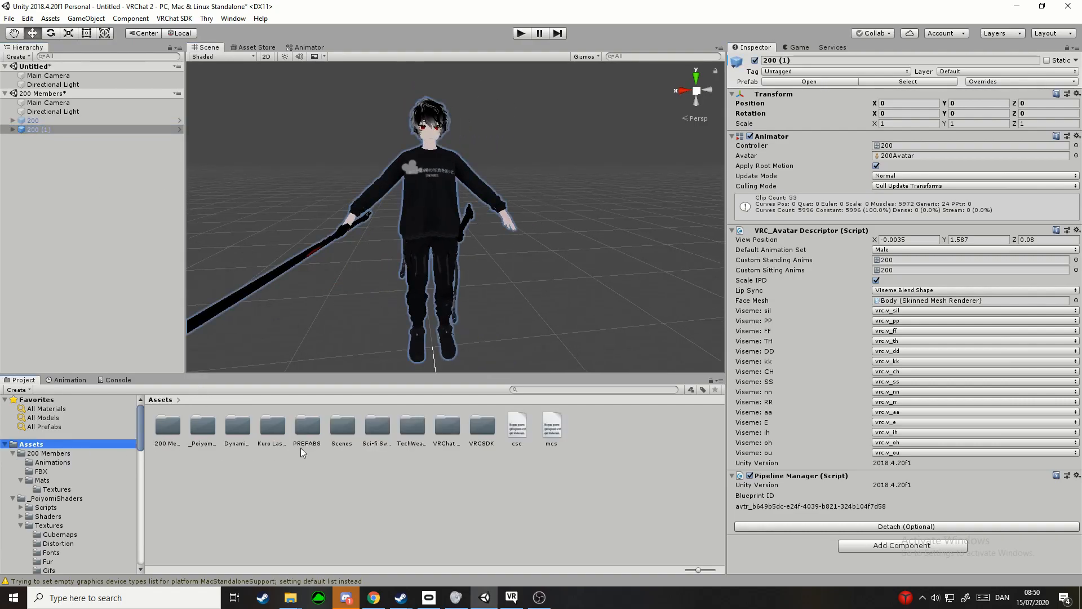
double_click(444, 427)
double_click(174, 436)
double_click(175, 435)
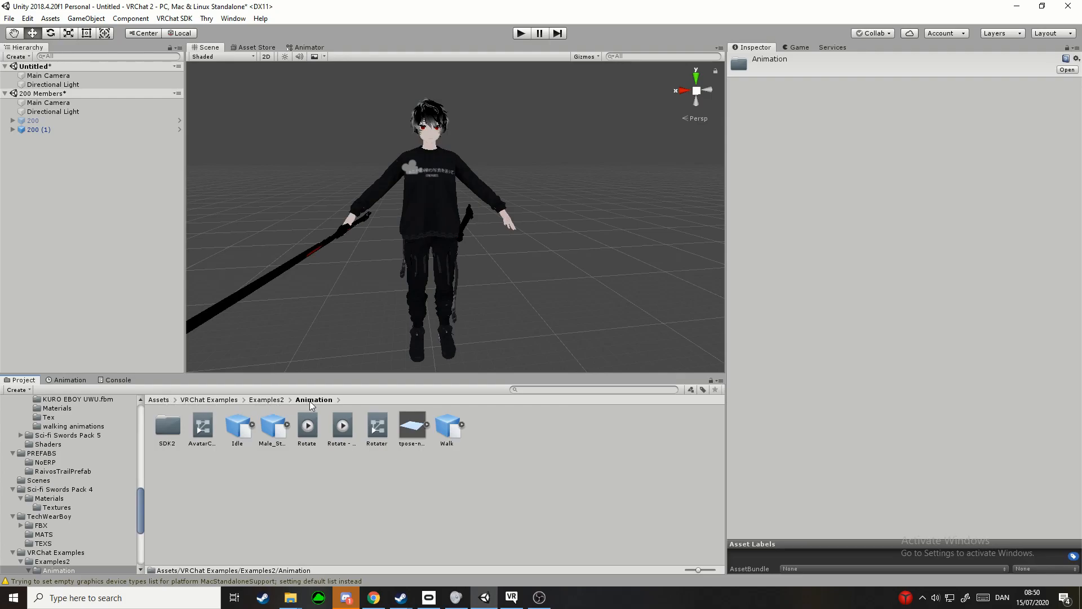
double_click(165, 429)
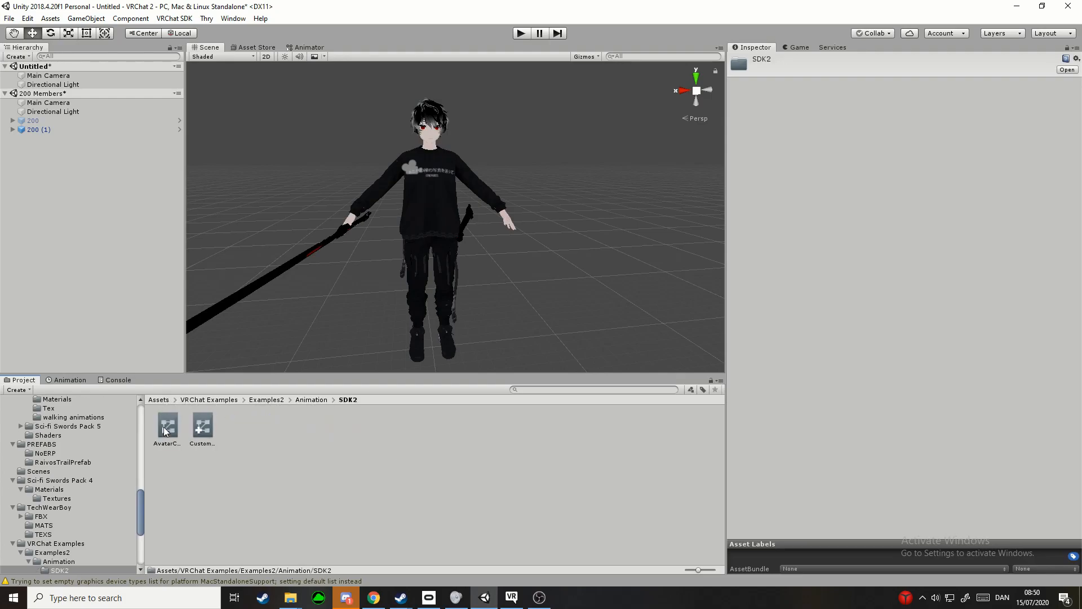
click(212, 458)
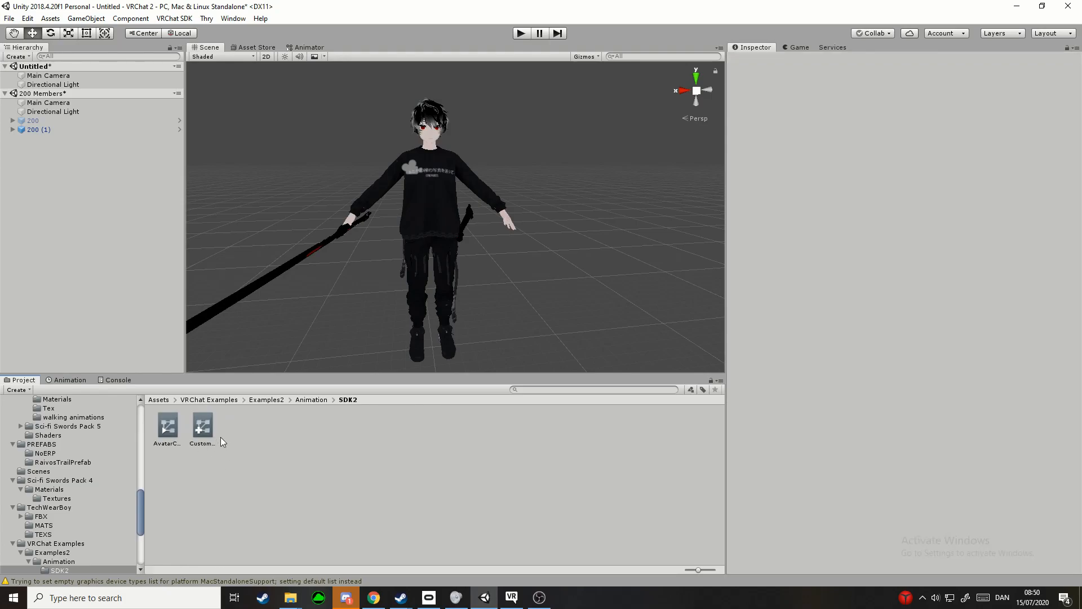
Step: Duplicate CustomOverrideEmpty 1 and the AvatarControllerTemplate controller within the SDK2 folder
click(204, 430)
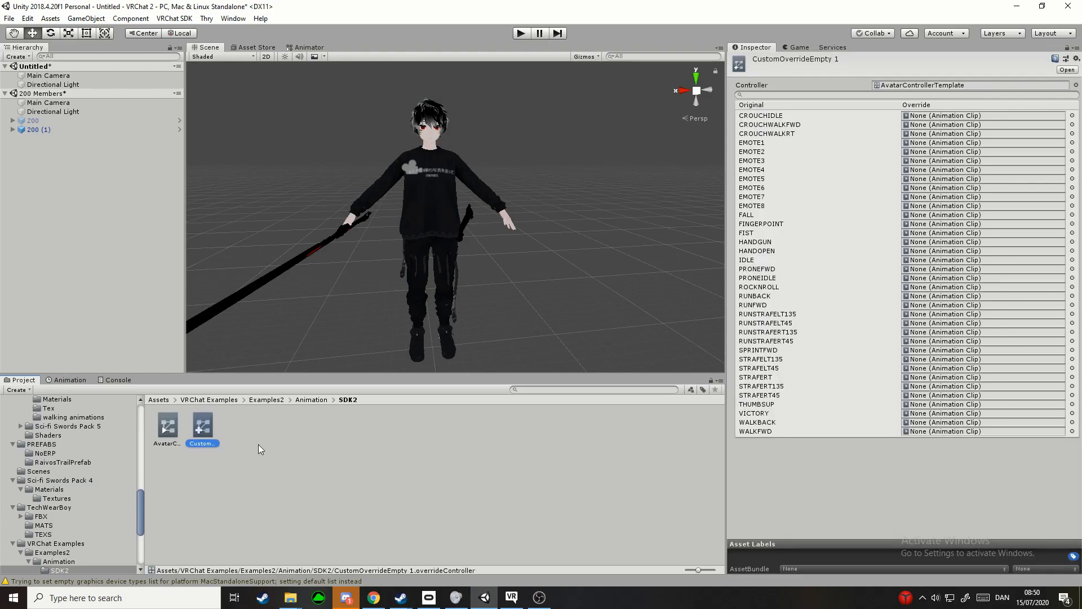
key(ctrl+d)
click(221, 464)
click(170, 432)
key(ctrl+d)
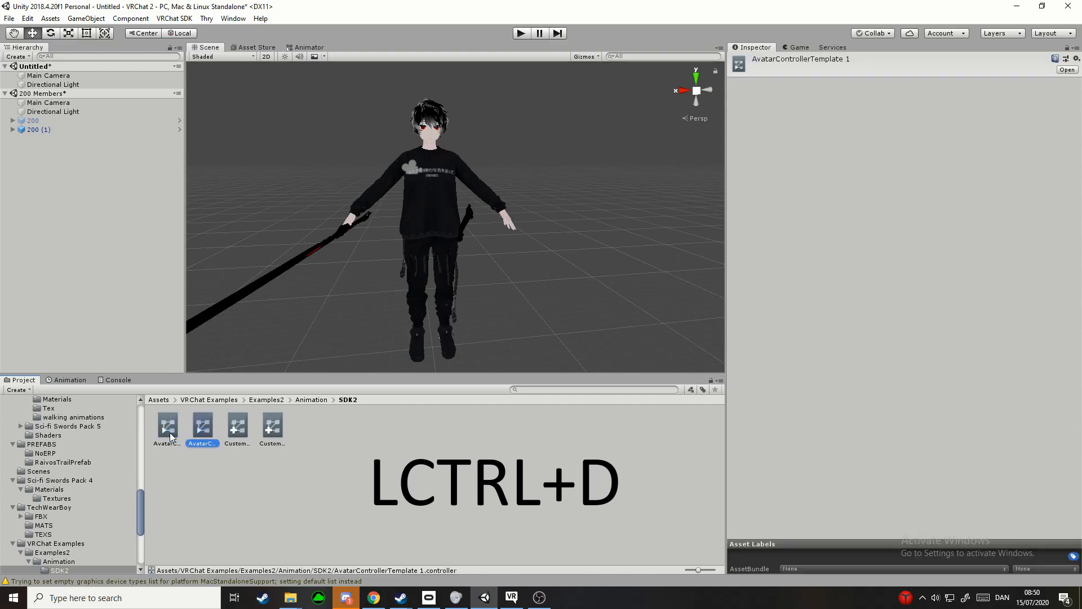
Step: Move the AvatarControllerTemplate copy to the Assets folder and one custom override to the 200 Members folder
scroll(80, 442, up, 10)
click(279, 489)
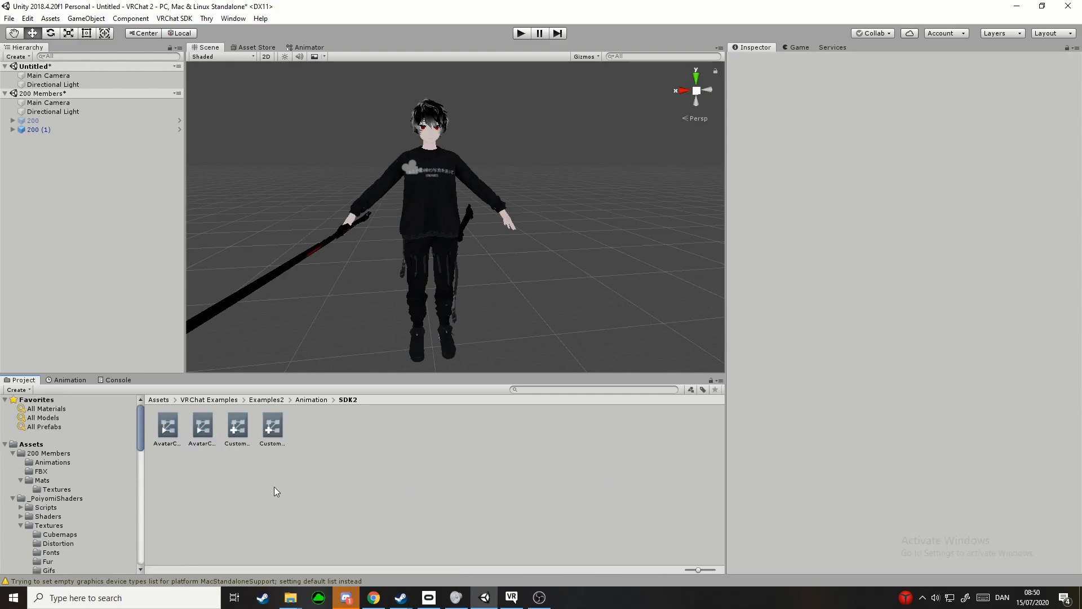
drag(206, 417, 64, 454)
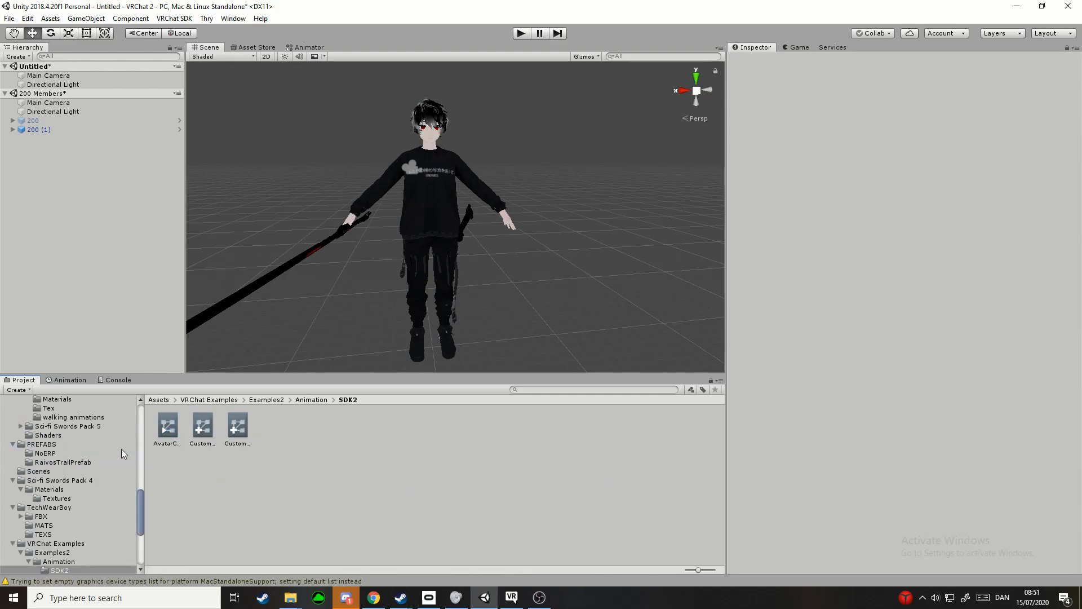
scroll(101, 447, up, 10)
drag(237, 426, 88, 454)
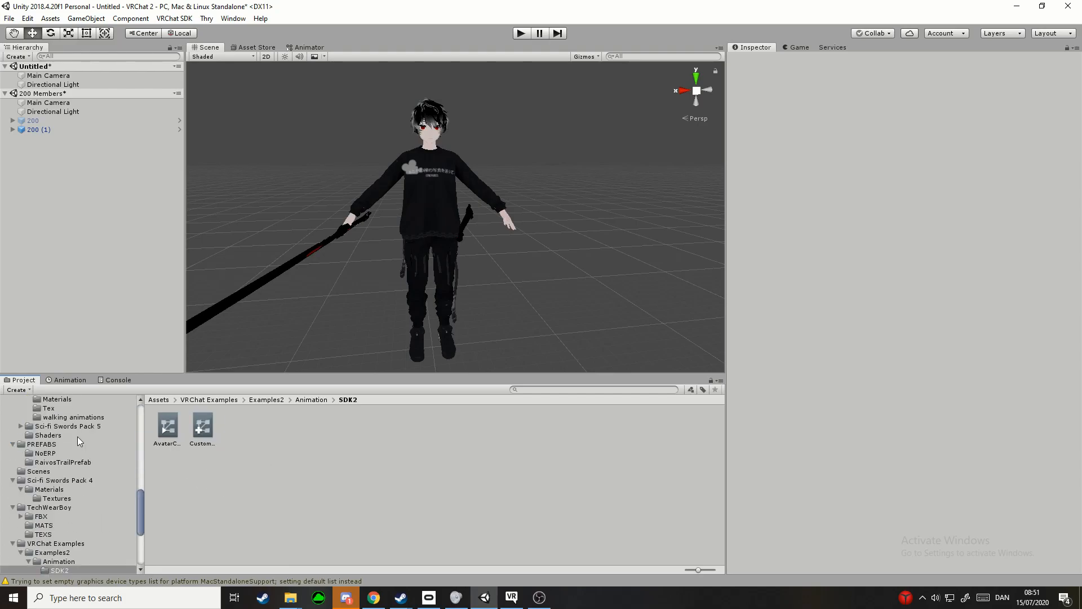
Step: Find the AvatarControllerTemplate copy in Assets, move it into the 200 Members folder and open that folder
scroll(79, 441, up, 10)
click(48, 454)
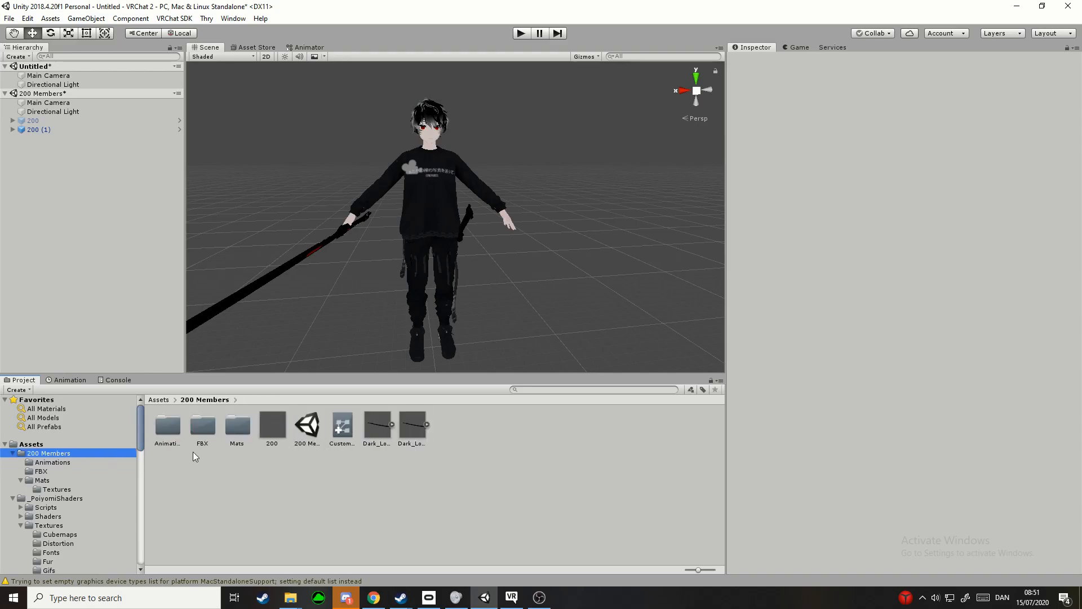
click(51, 462)
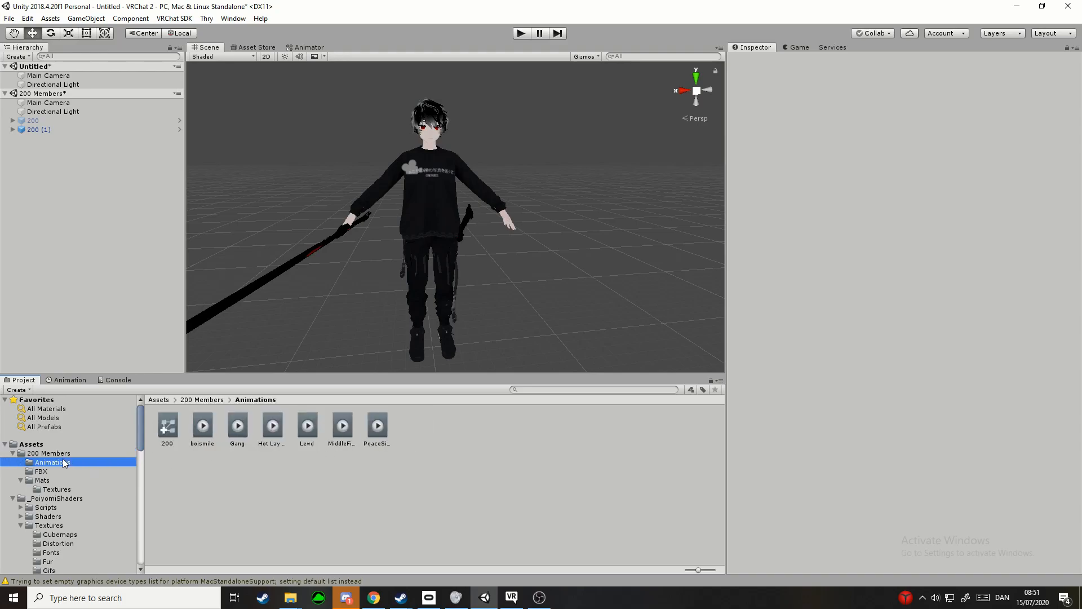
key(Up)
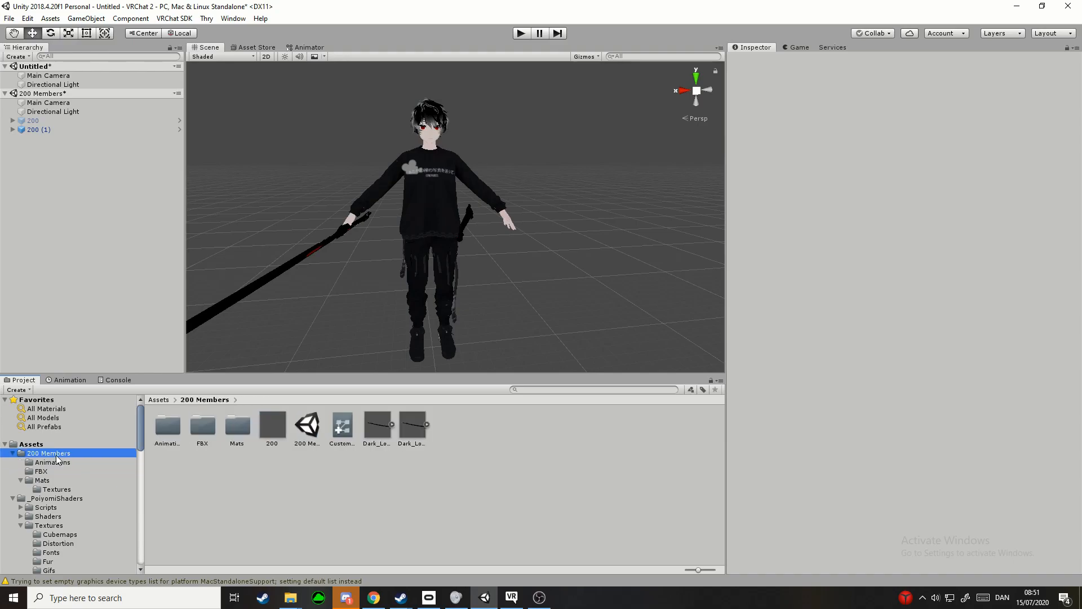
scroll(49, 473, down, 6)
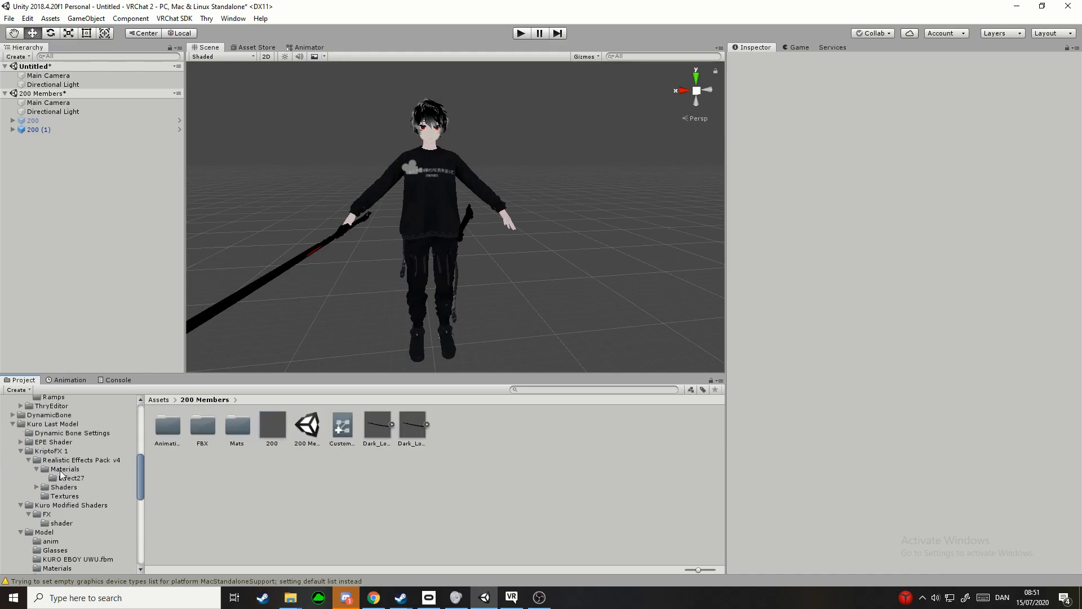
scroll(47, 472, up, 6)
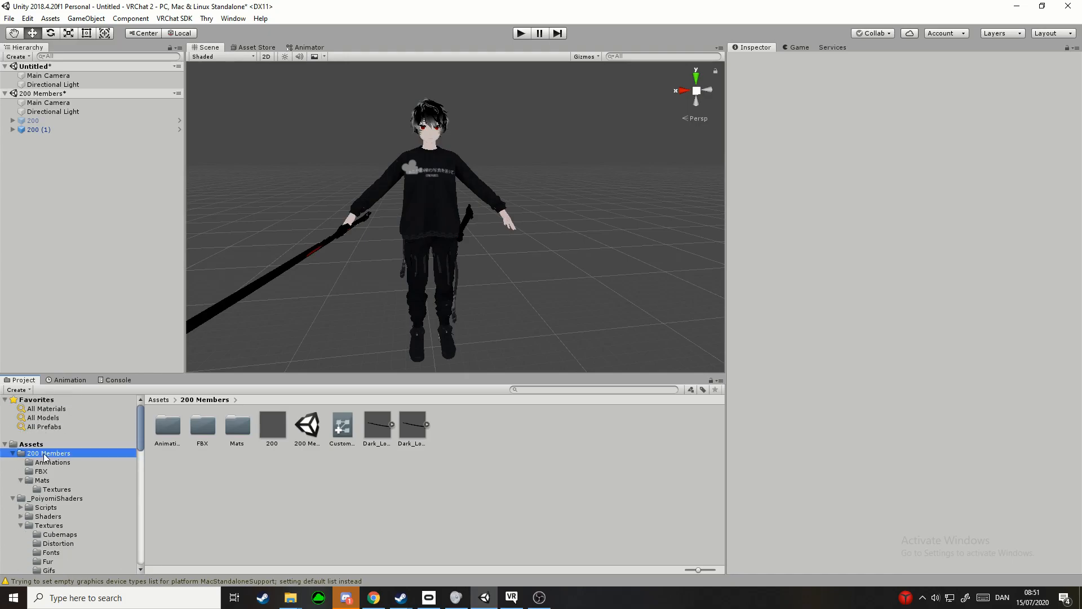
click(49, 444)
click(493, 480)
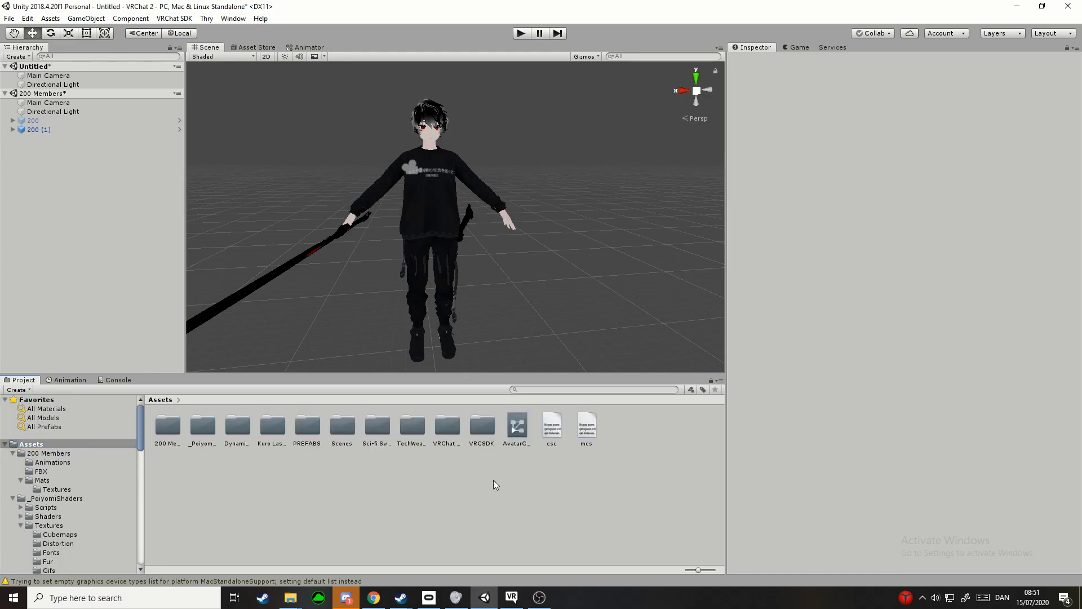
drag(509, 413, 168, 435)
double_click(168, 430)
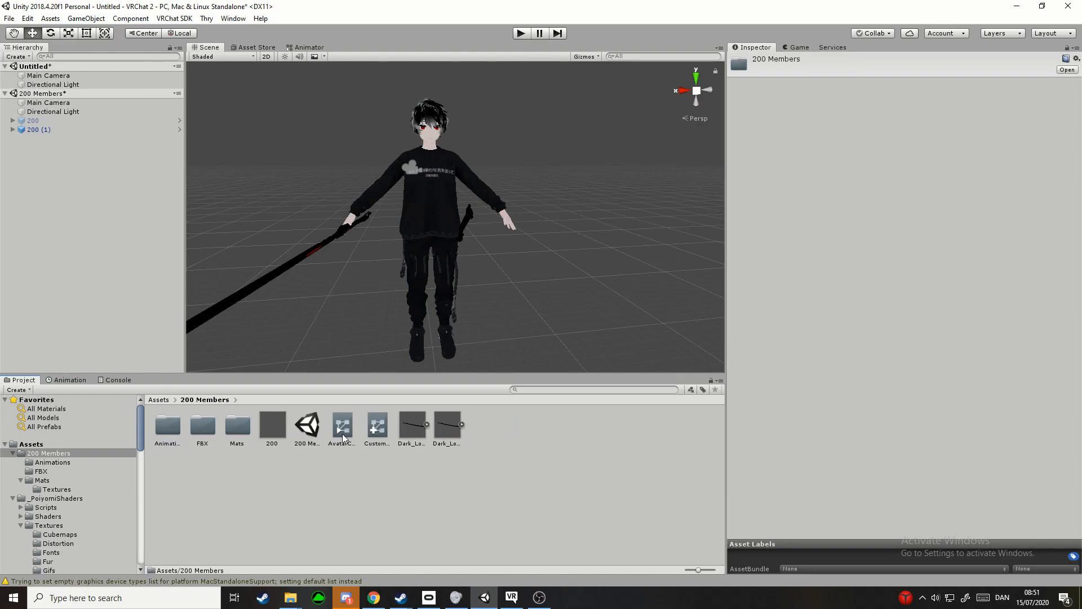
Step: Browse the VRCSDK2 script components available for 200 (1) to locate VRC_Avatar Descriptor, and collapse its Pipeline Manager component
click(46, 127)
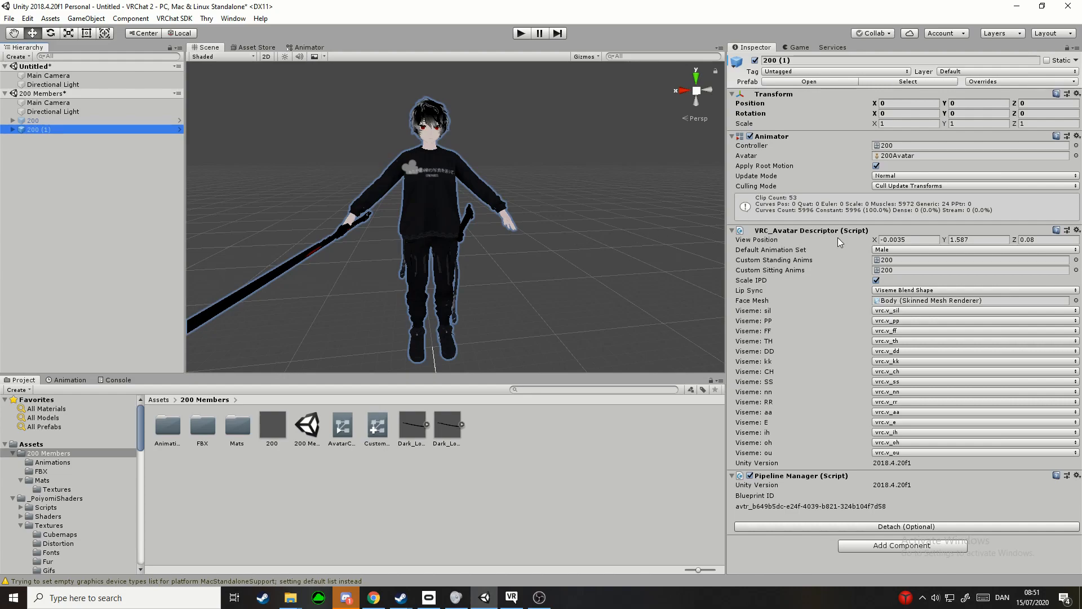
click(882, 548)
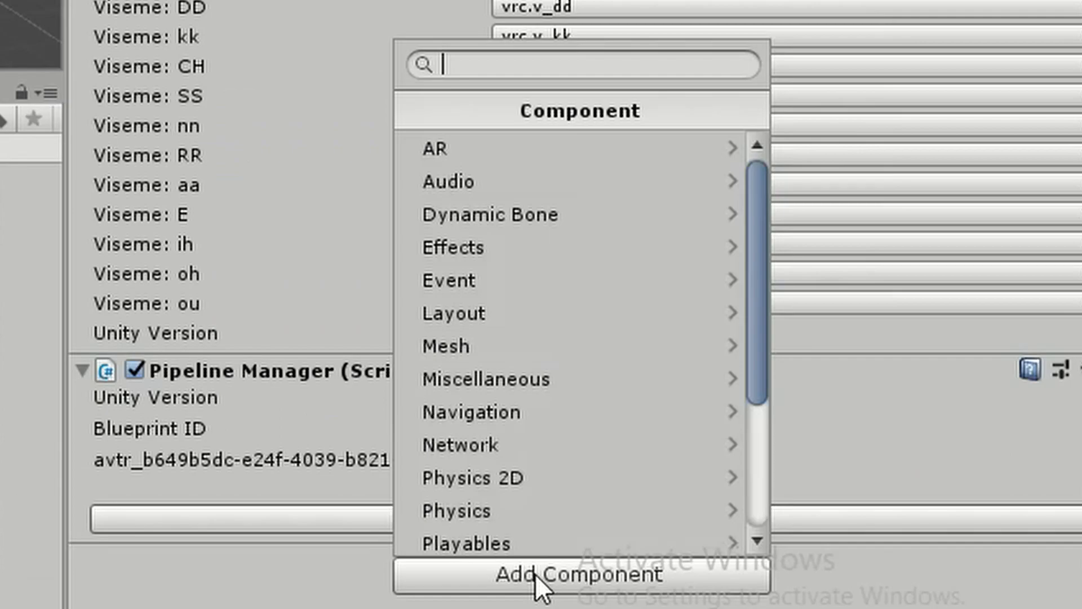
scroll(883, 534, down, 3)
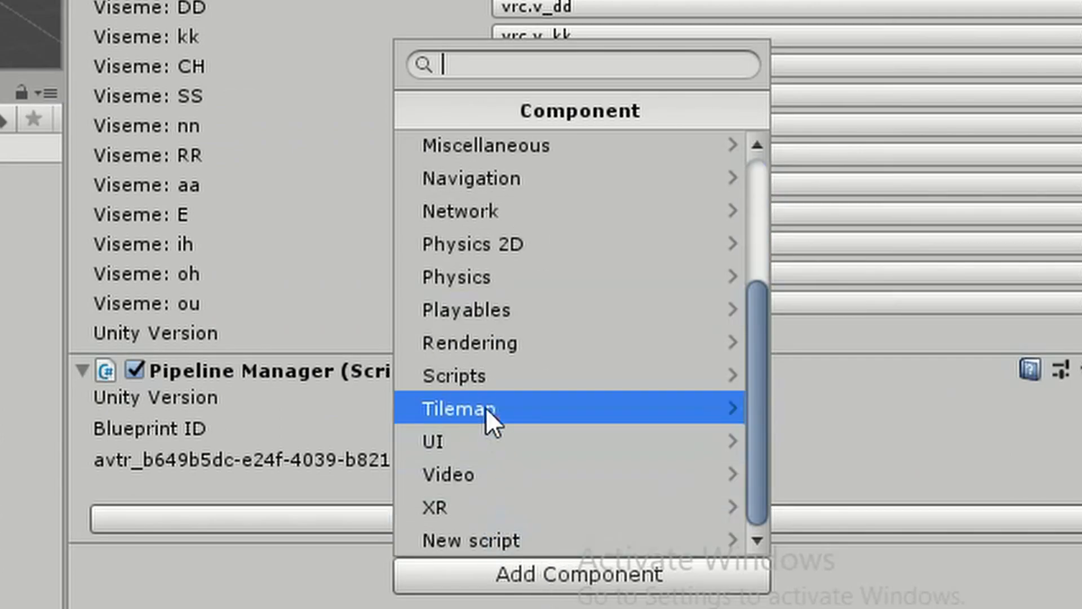
click(465, 374)
scroll(479, 389, down, 3)
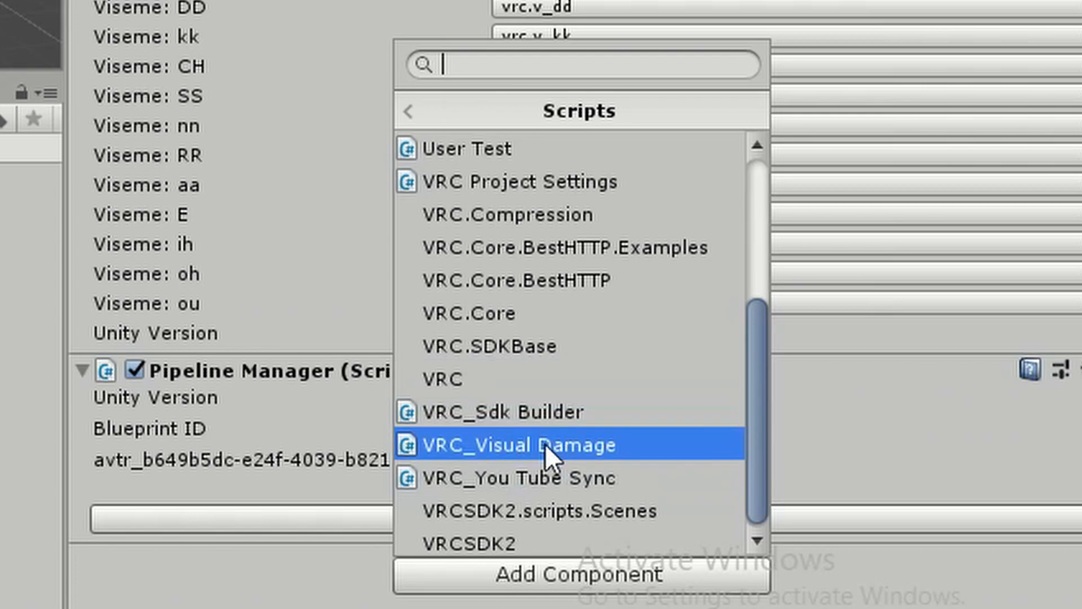
click(536, 542)
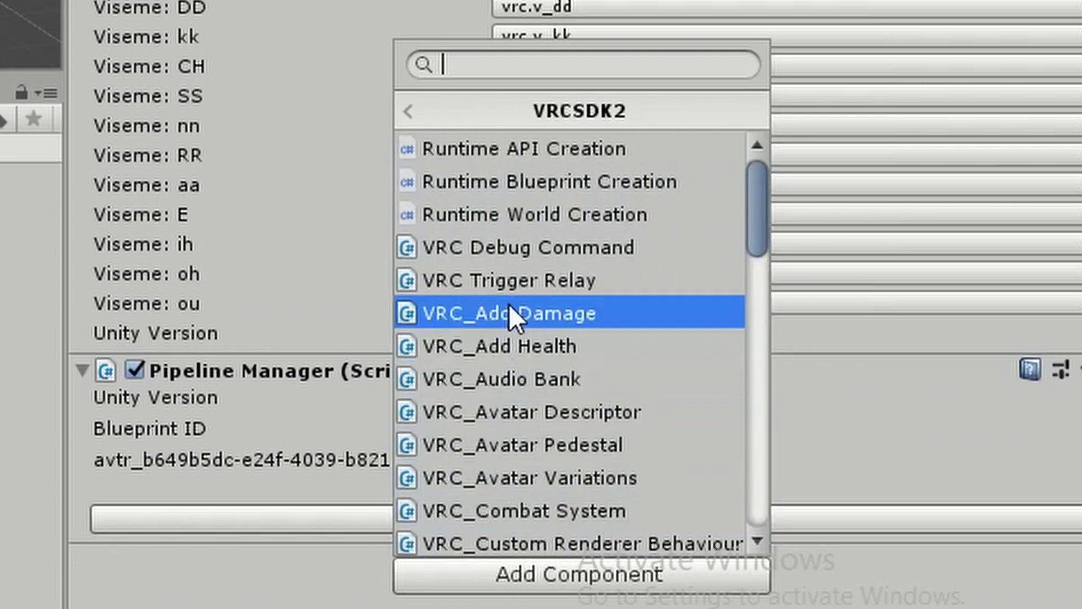
scroll(551, 378, down, 4)
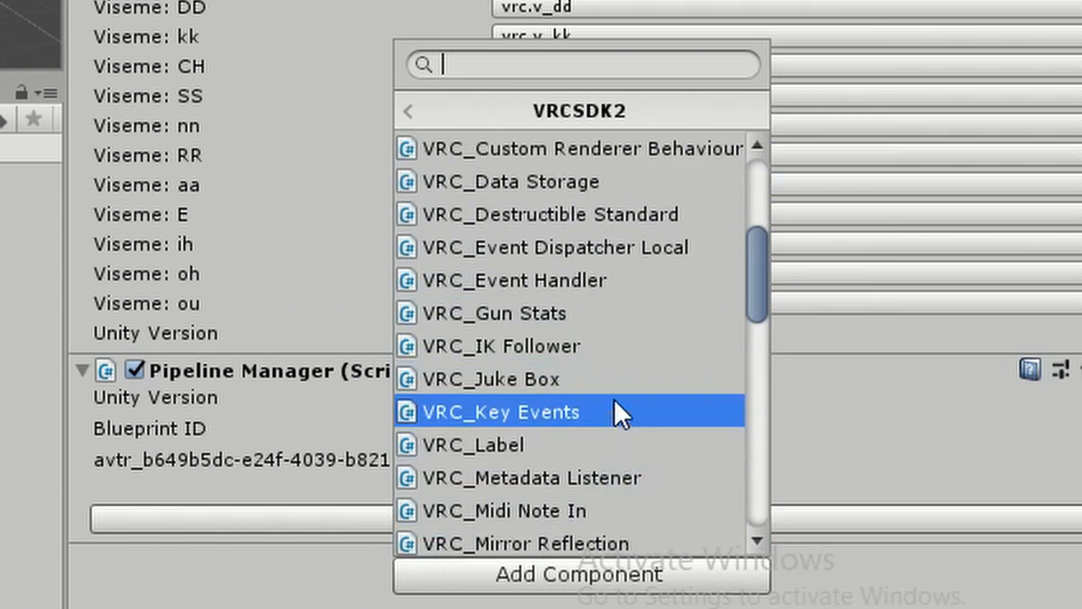
scroll(607, 307, down, 7)
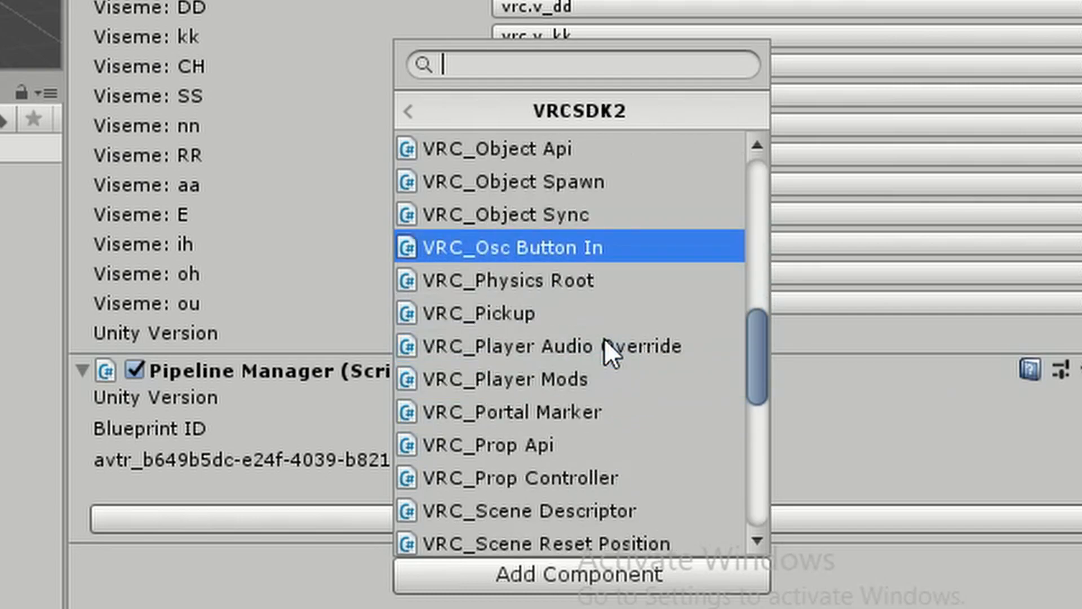
scroll(604, 361, up, 10)
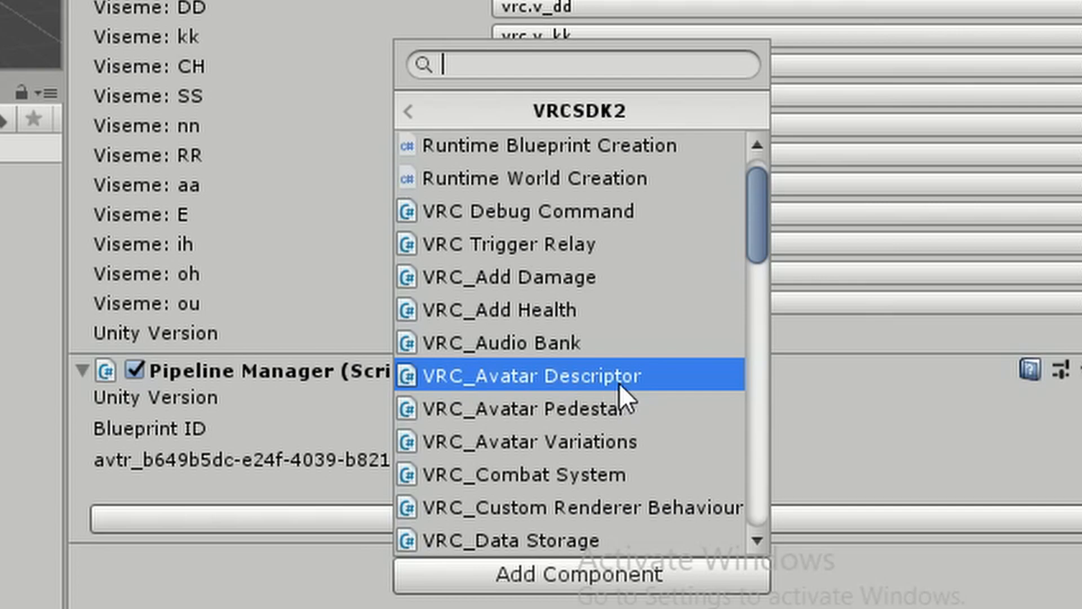
click(769, 370)
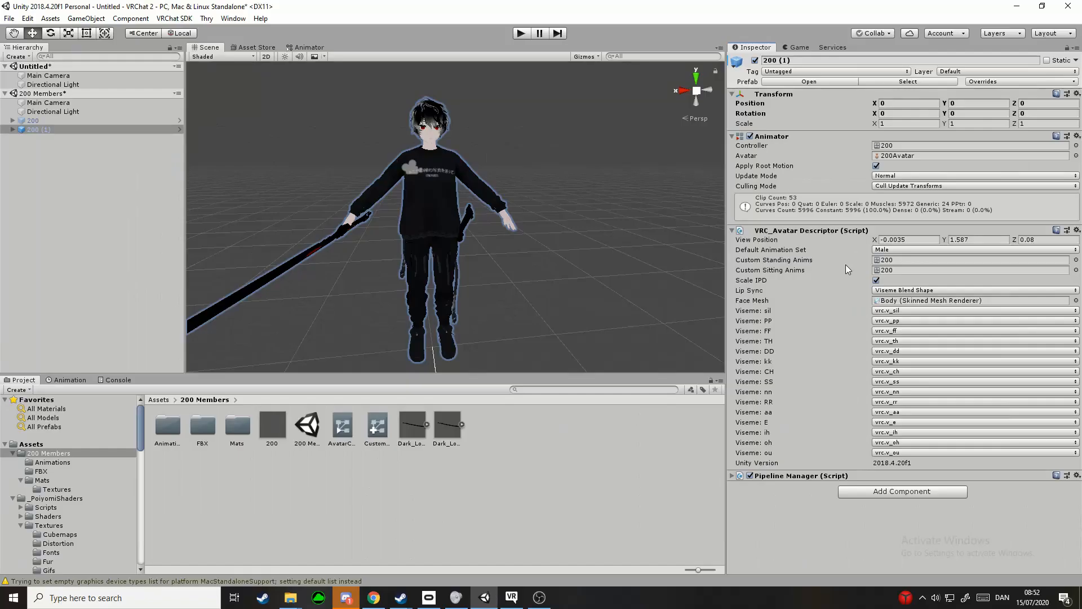
Step: Assign the AvatarControllerTemplate 1 controller to the Animator of the 200 (1) avatar
click(343, 428)
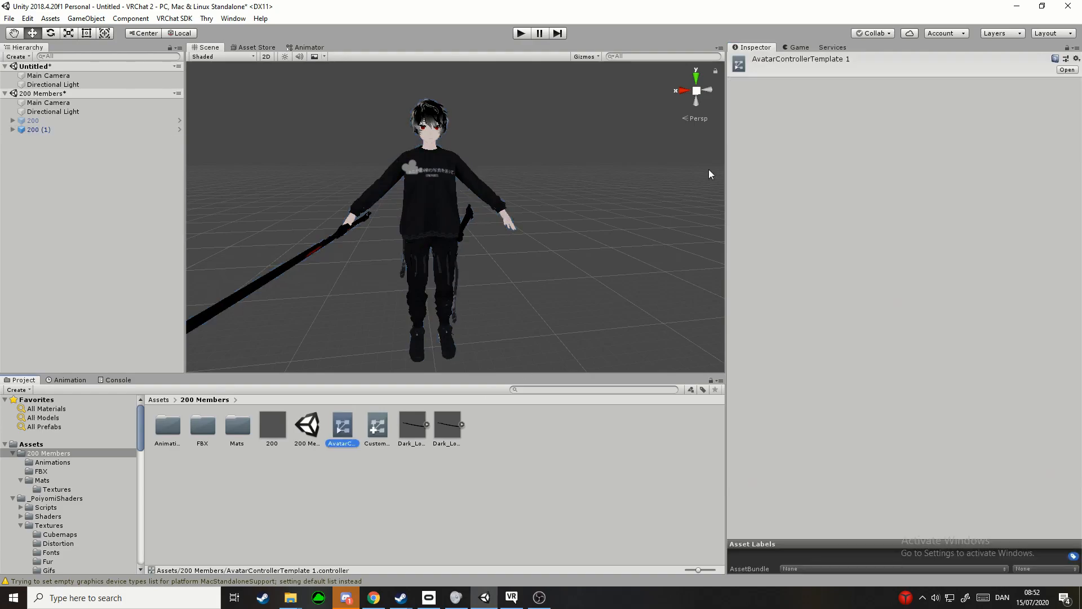
click(63, 130)
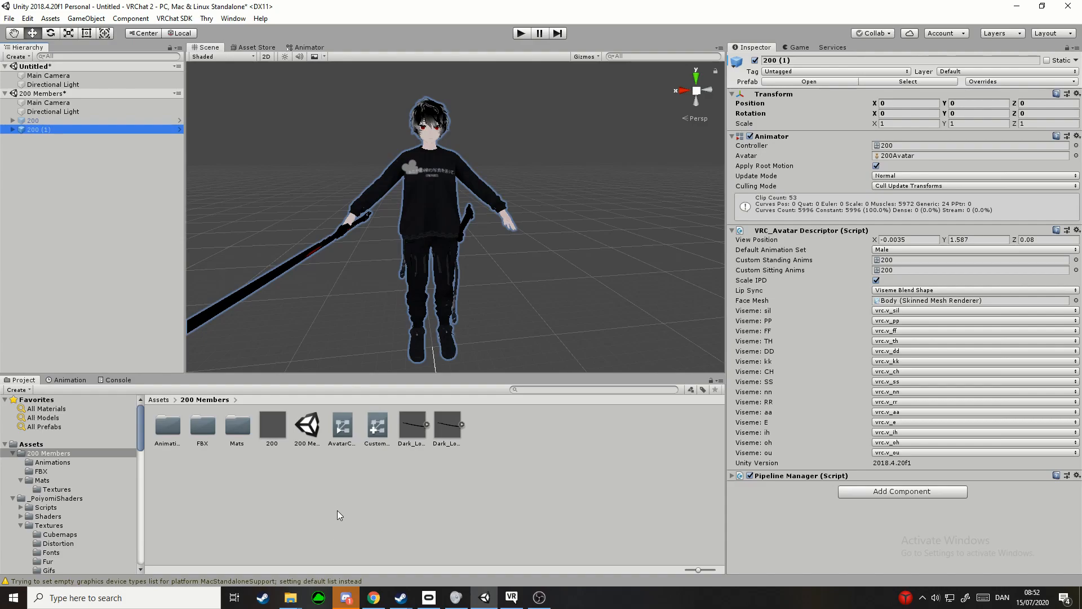
drag(342, 428, 777, 144)
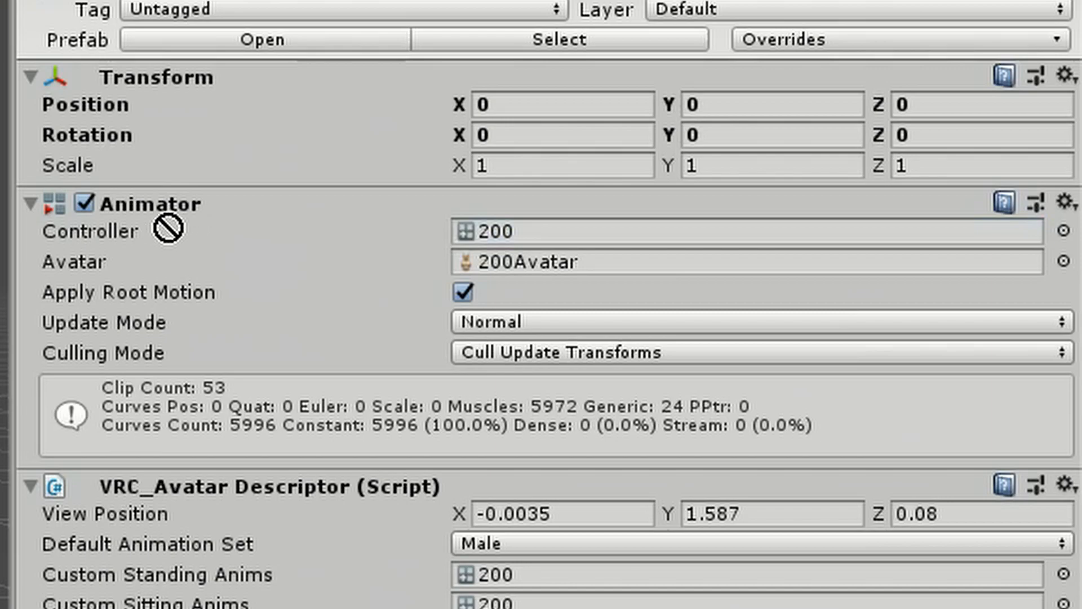
drag(168, 228, 497, 238)
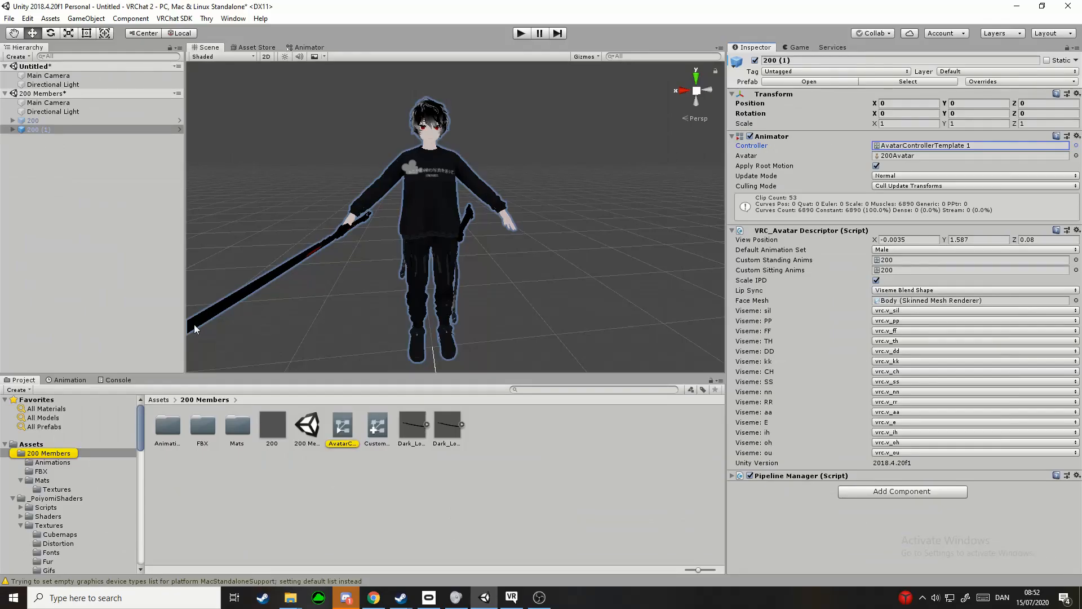
Step: Copy all animated properties and keyframes of the read-only IDLE clip on 200 (1)
click(63, 380)
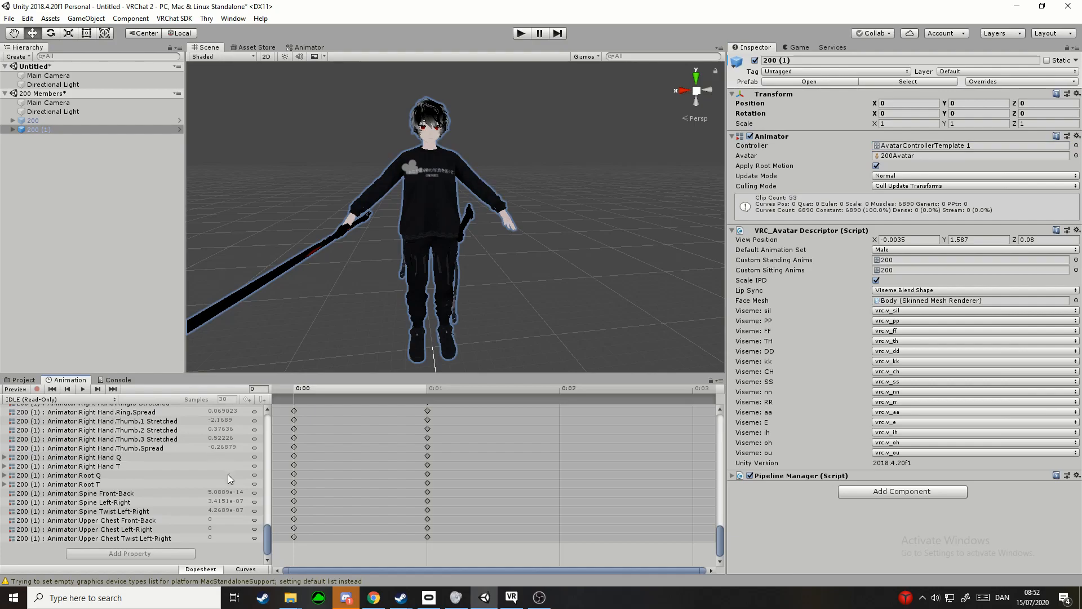
scroll(231, 477, down, 2)
scroll(235, 481, up, 10)
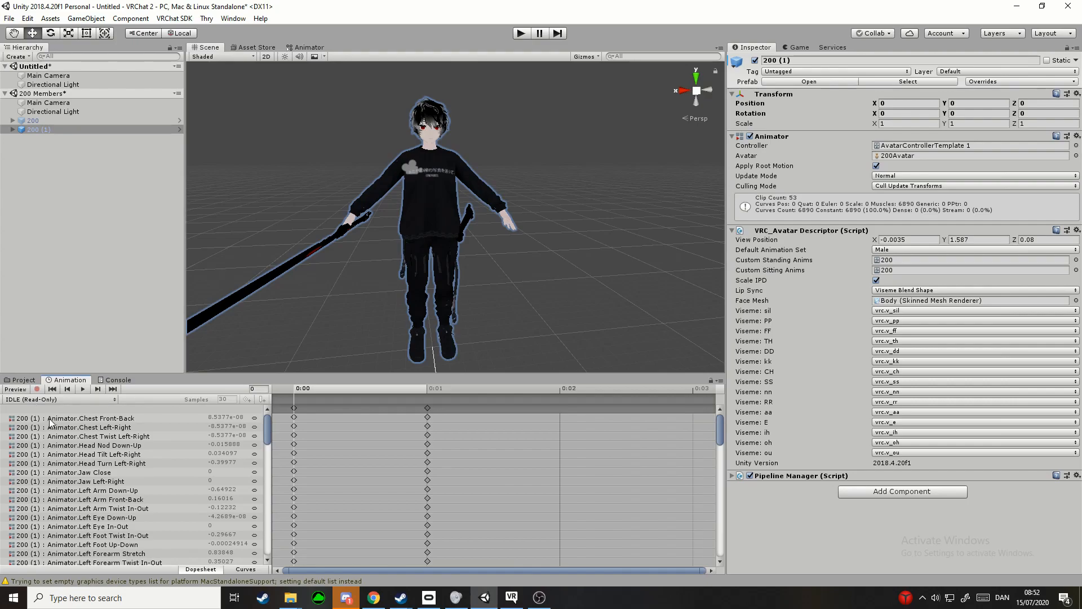
key(ctrl+a)
key(ctrl+a)
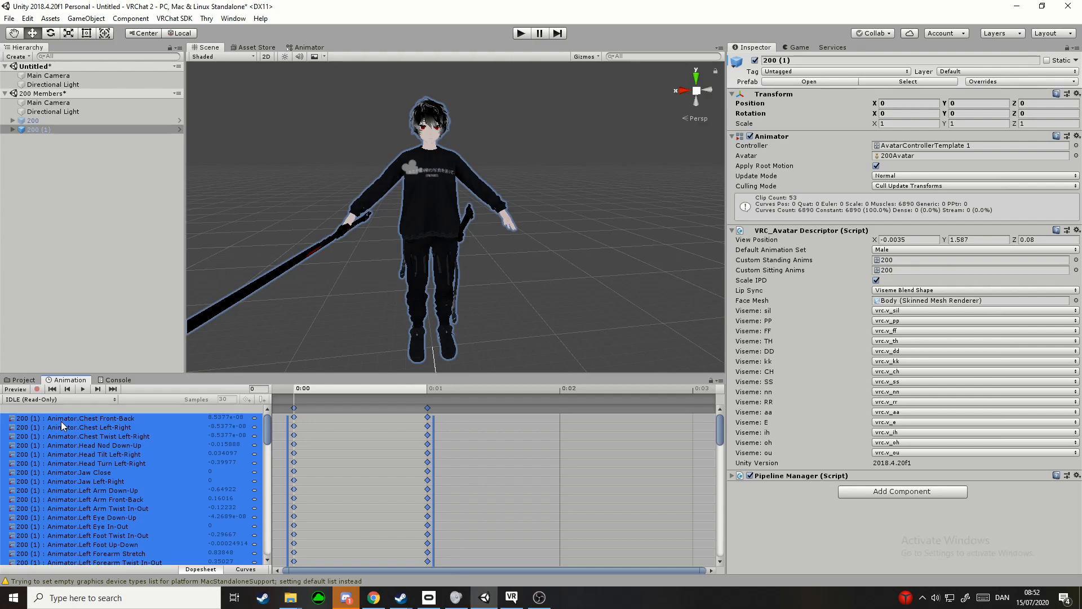
key(ctrl+c)
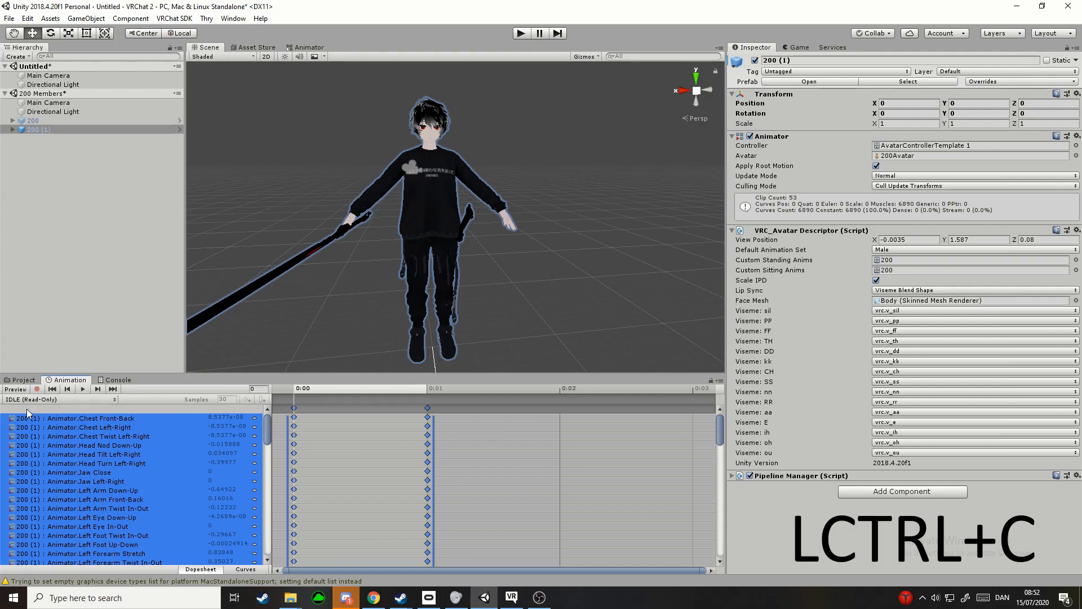
Step: Create an animator controller named Sword in the 200 Members folder
click(28, 383)
click(419, 477)
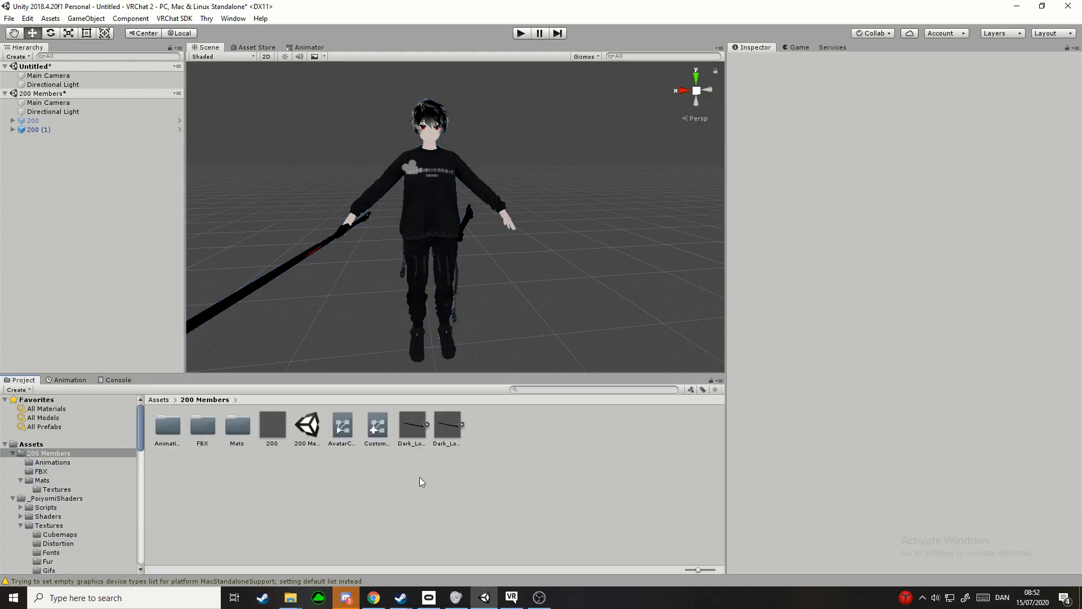
right_click(413, 478)
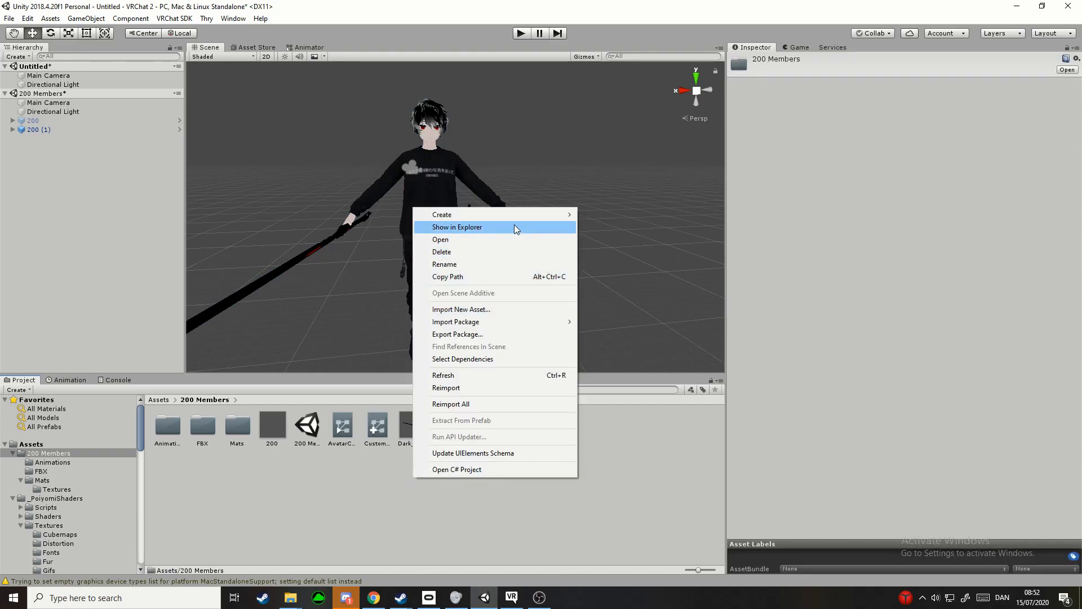
mouse_move(515, 217)
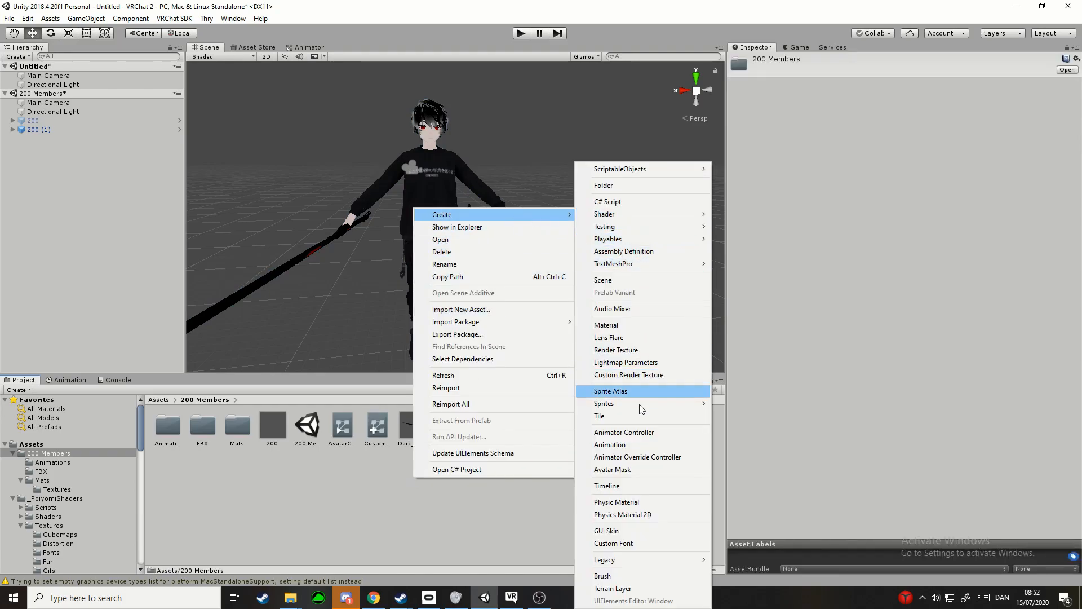
click(631, 434)
text(Sword)
key(Return)
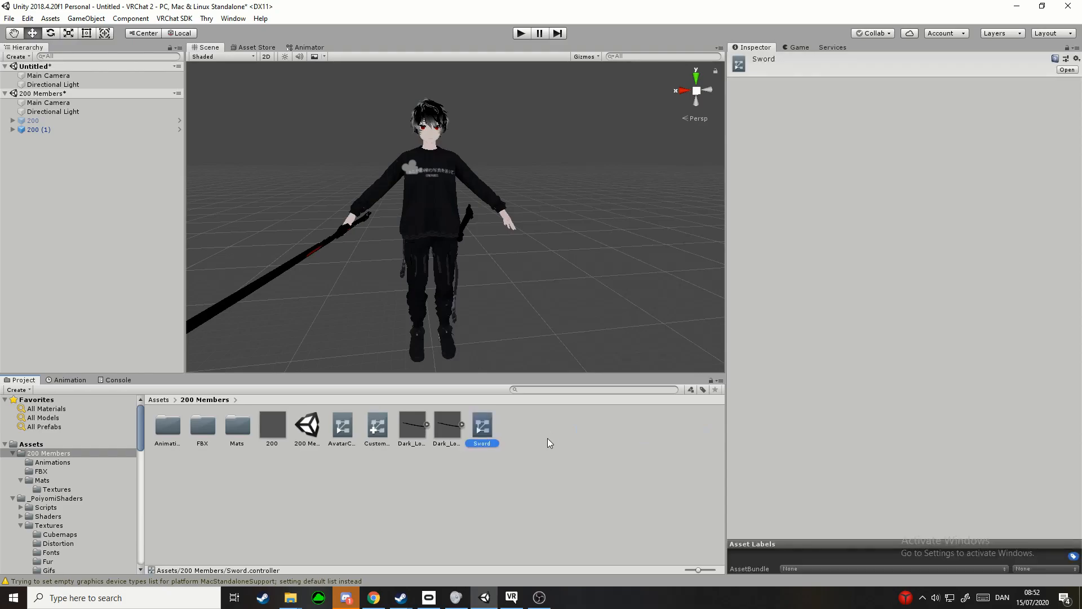
Step: Assign the Sword controller to the Animator of 200 (1) and create an animation clip named Sword in 200 Members
click(58, 130)
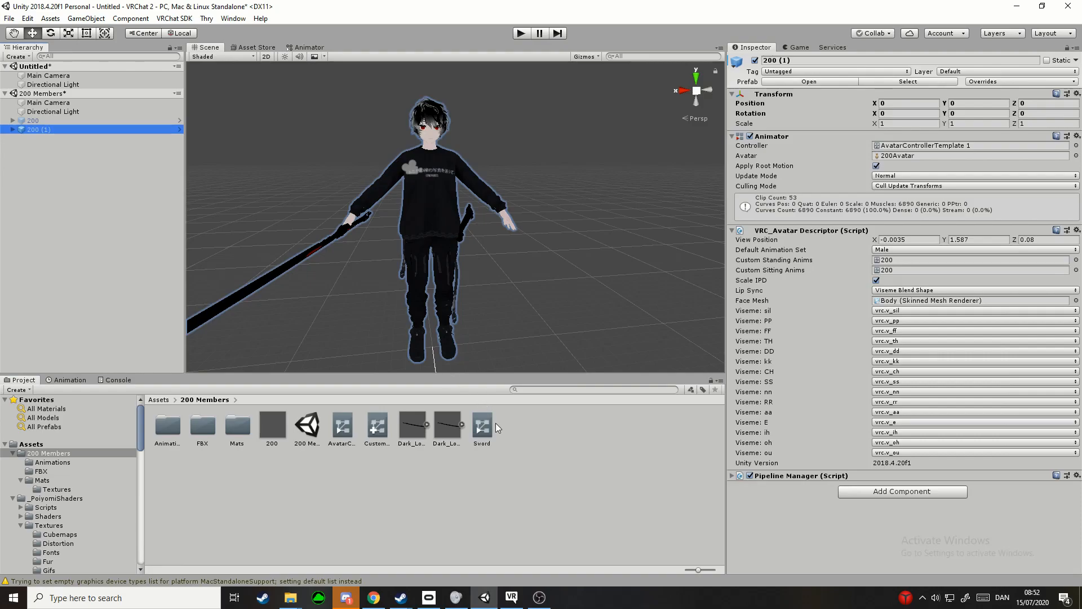
drag(480, 432, 918, 146)
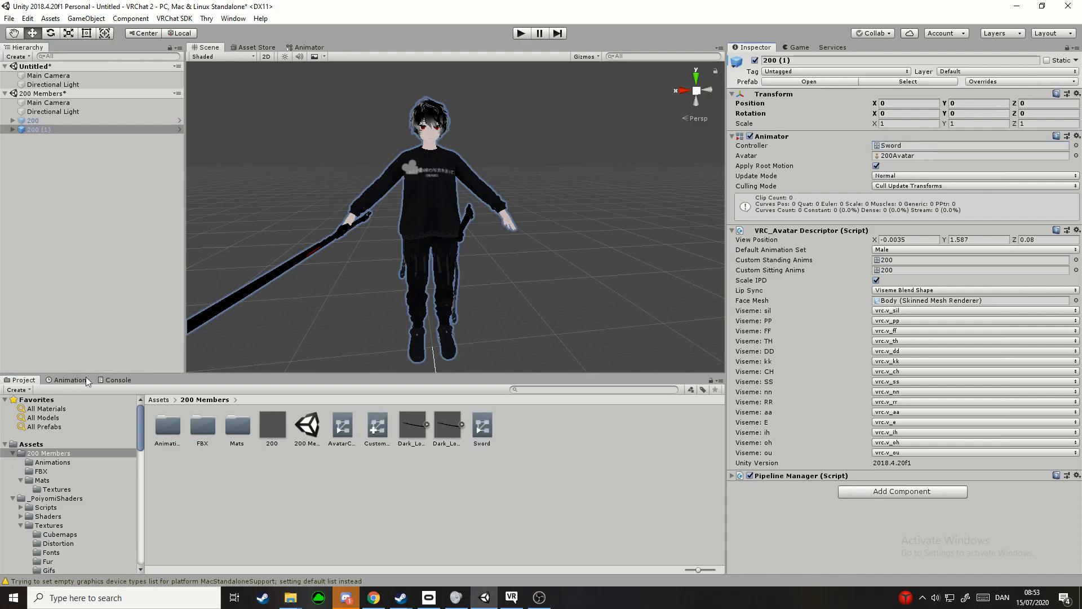
click(69, 380)
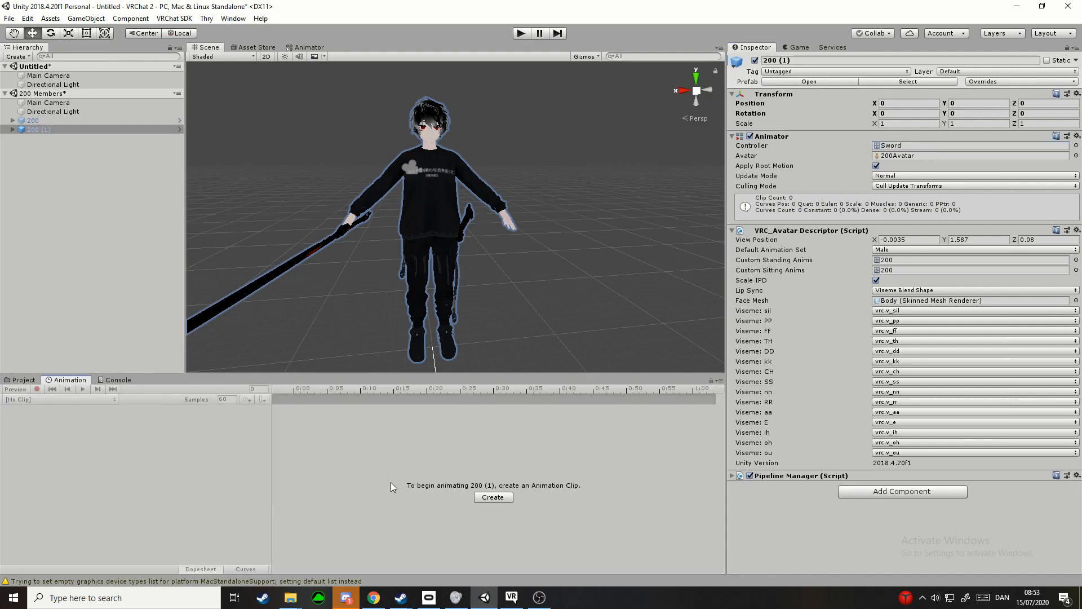
click(501, 498)
text(Sword)
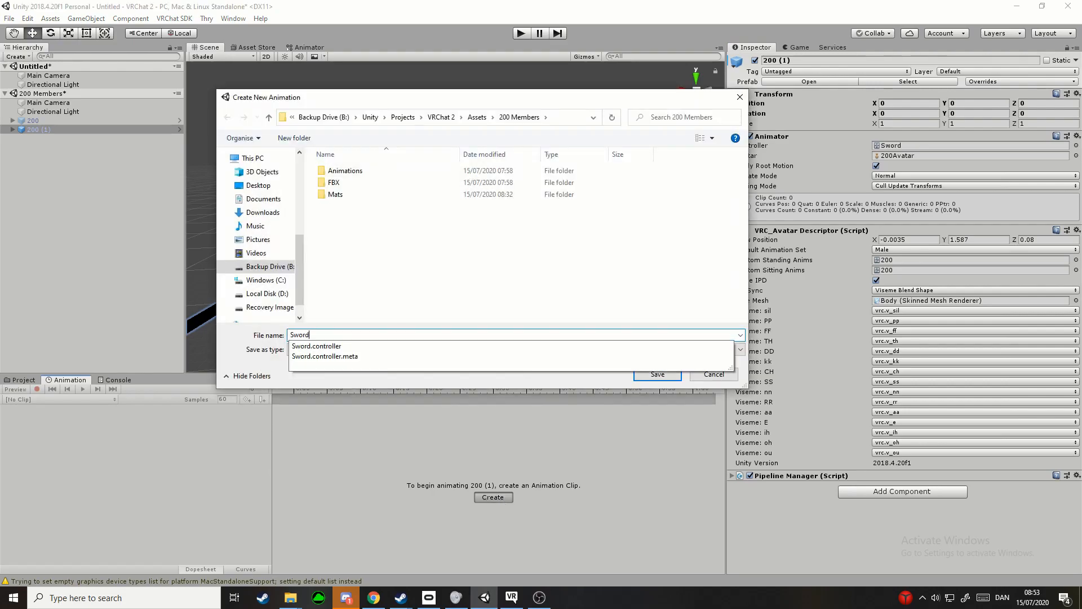
key(Return)
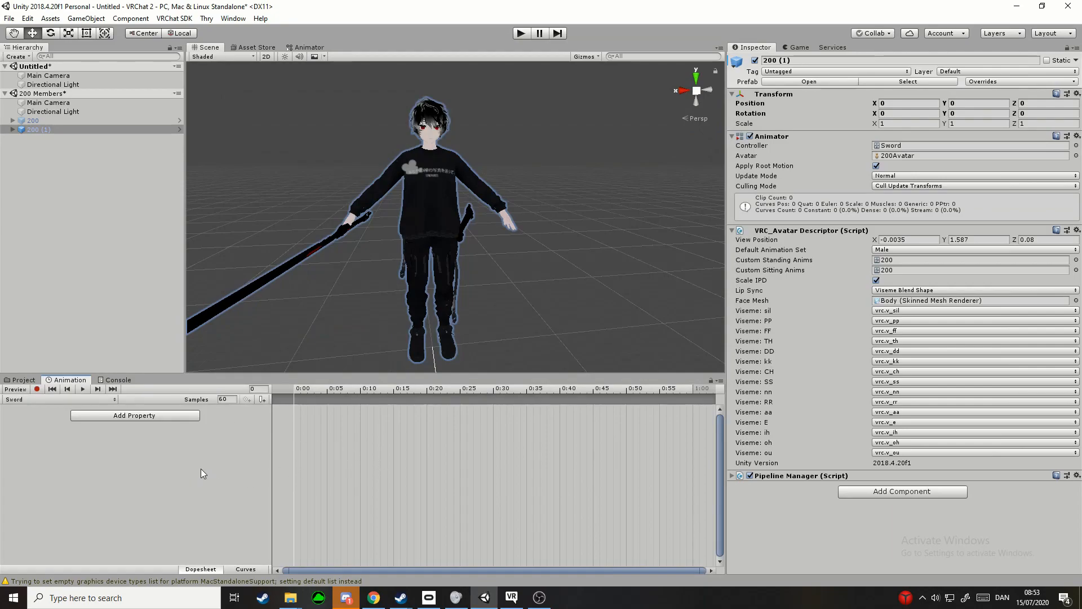
Step: Paste the copied IDLE properties and keyframes into the empty Sword clip
click(169, 419)
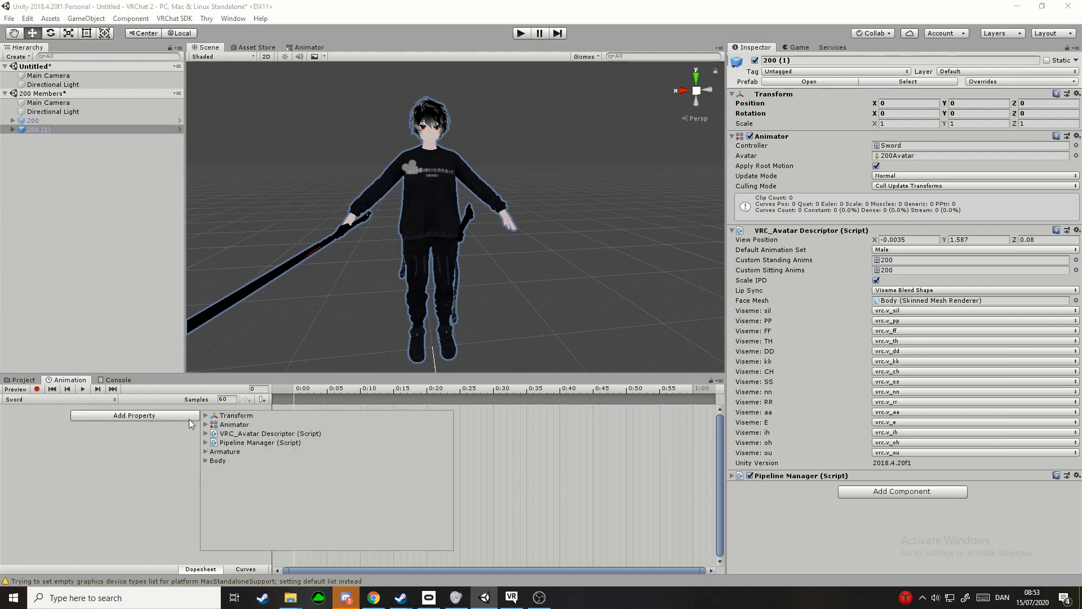
click(205, 460)
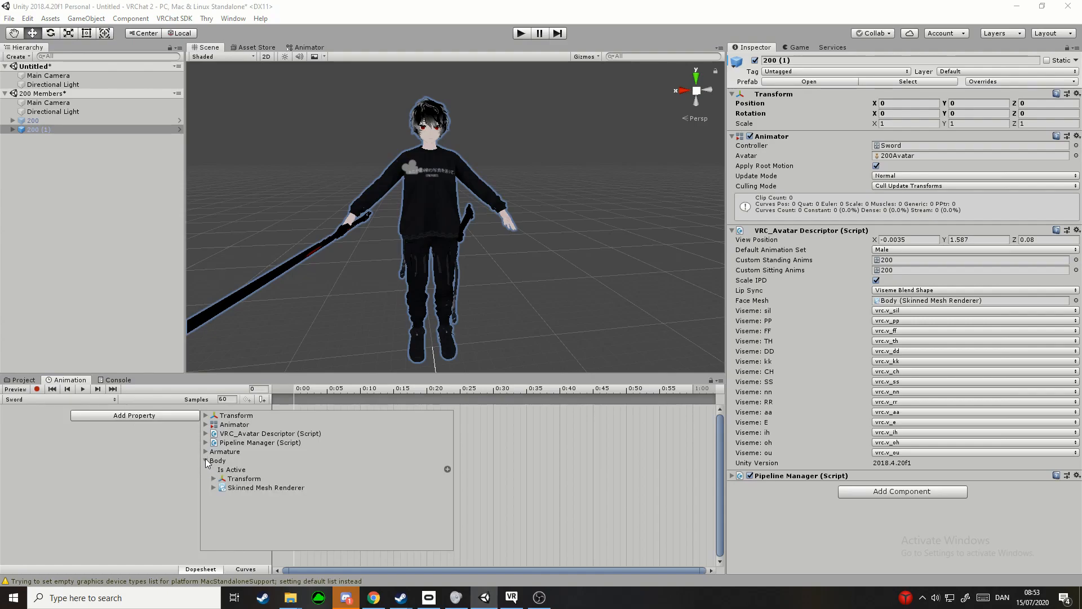
click(206, 461)
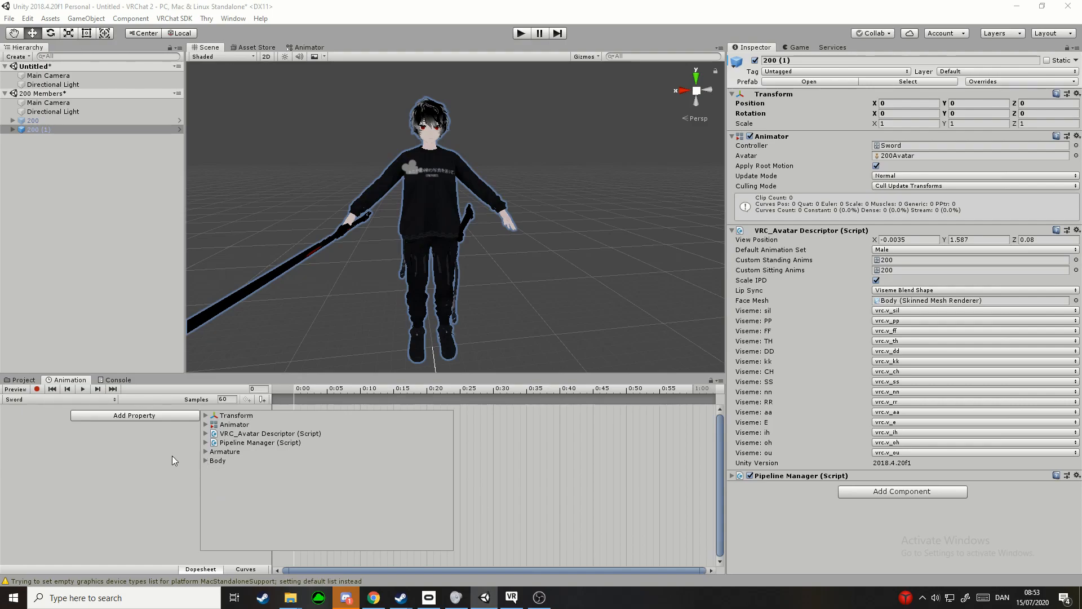
click(169, 455)
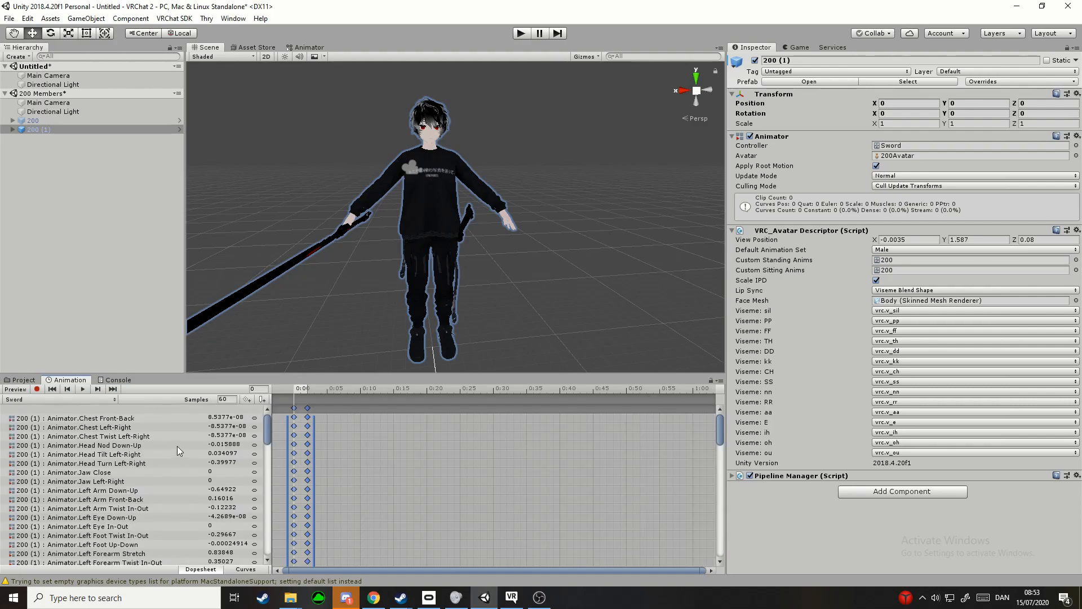
Step: Move the last column of keyframes in the Sword clip to 0:01
click(237, 506)
scroll(223, 456, down, 3)
click(215, 459)
scroll(213, 461, up, 4)
scroll(324, 477, up, 1)
scroll(326, 477, up, 5)
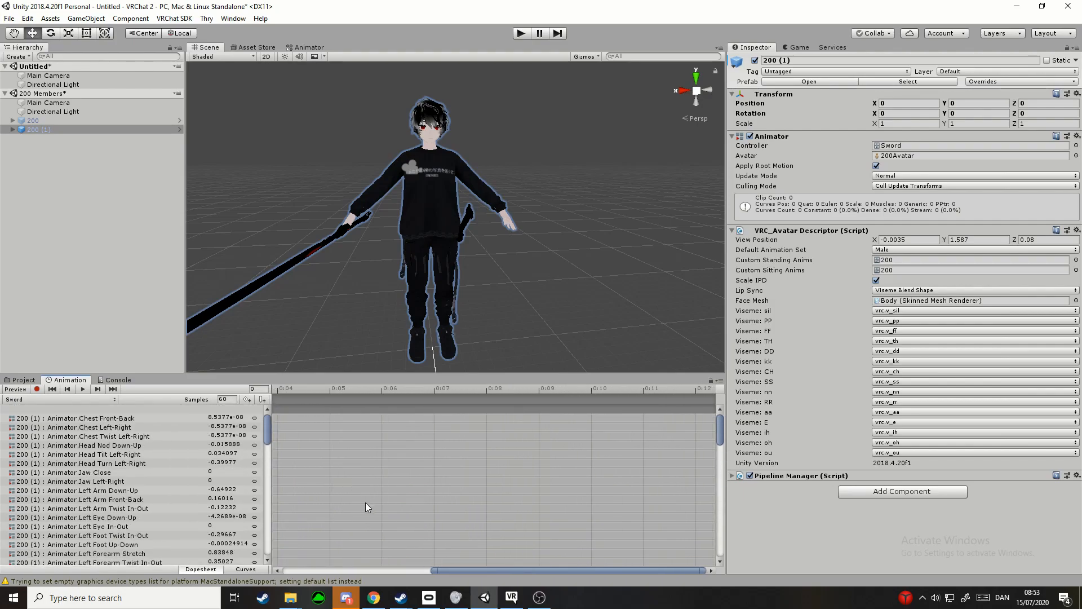
drag(505, 566, 346, 566)
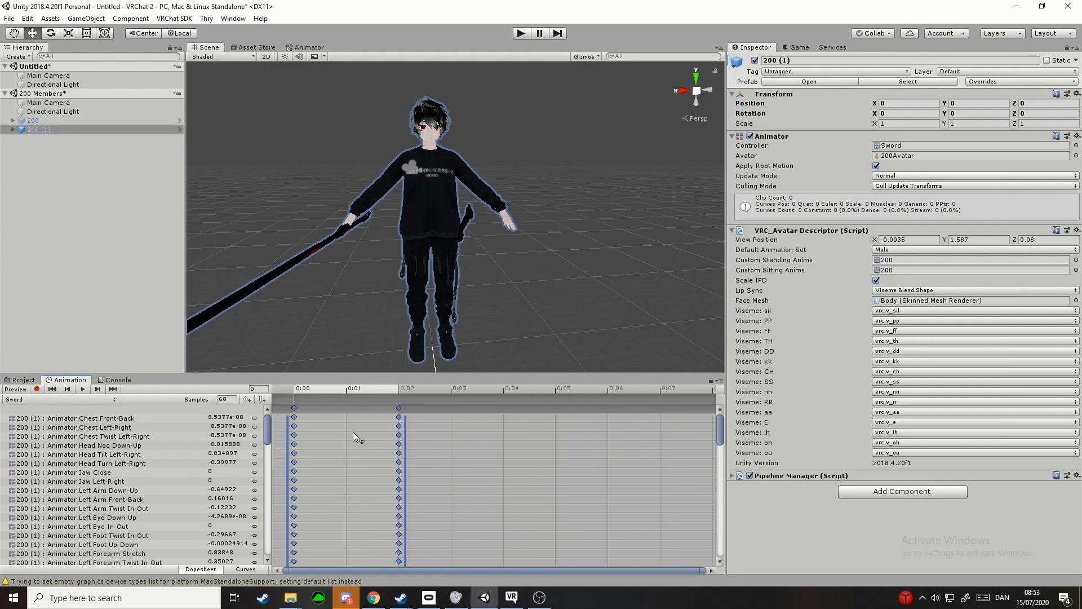
click(428, 434)
drag(398, 407, 346, 403)
click(398, 411)
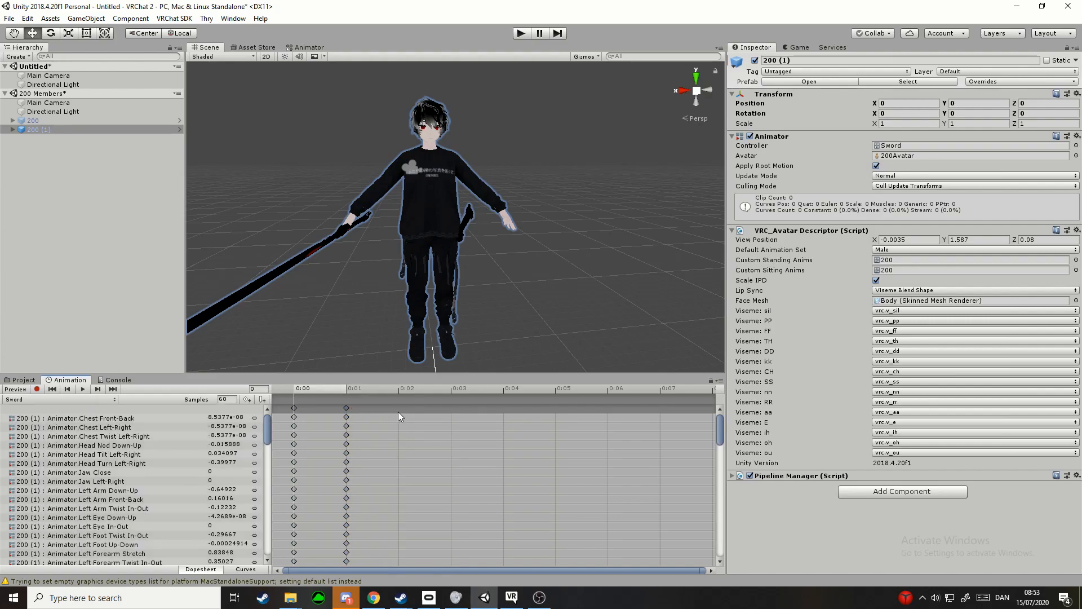
Step: Add the Is Active property of Dark_Long_Blade_Sword 2, located under Armature and Hips, to the Sword clip
scroll(235, 435, down, 15)
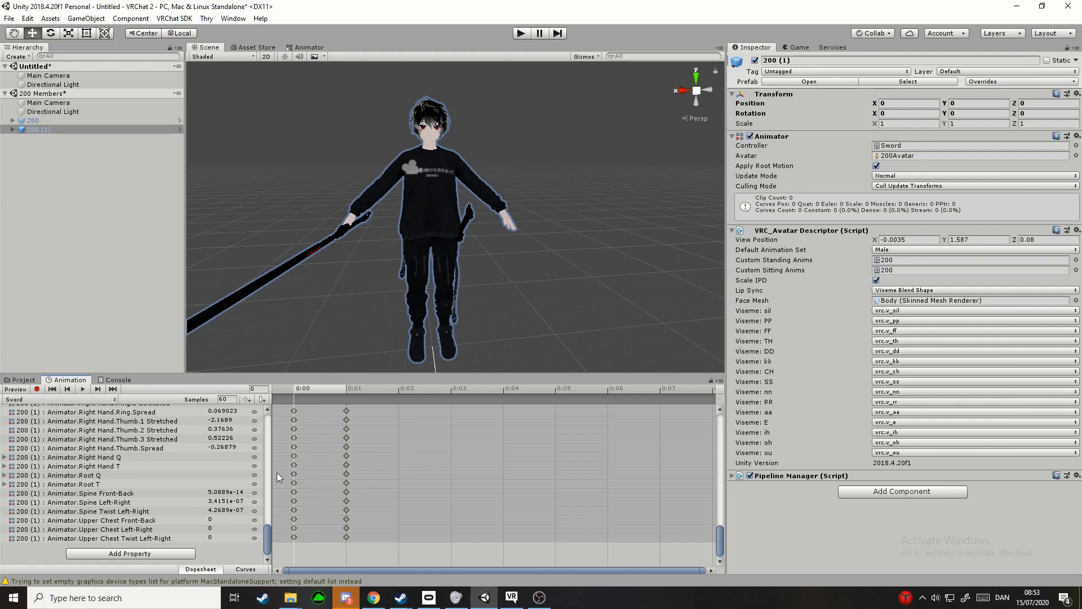
drag(276, 472, 322, 476)
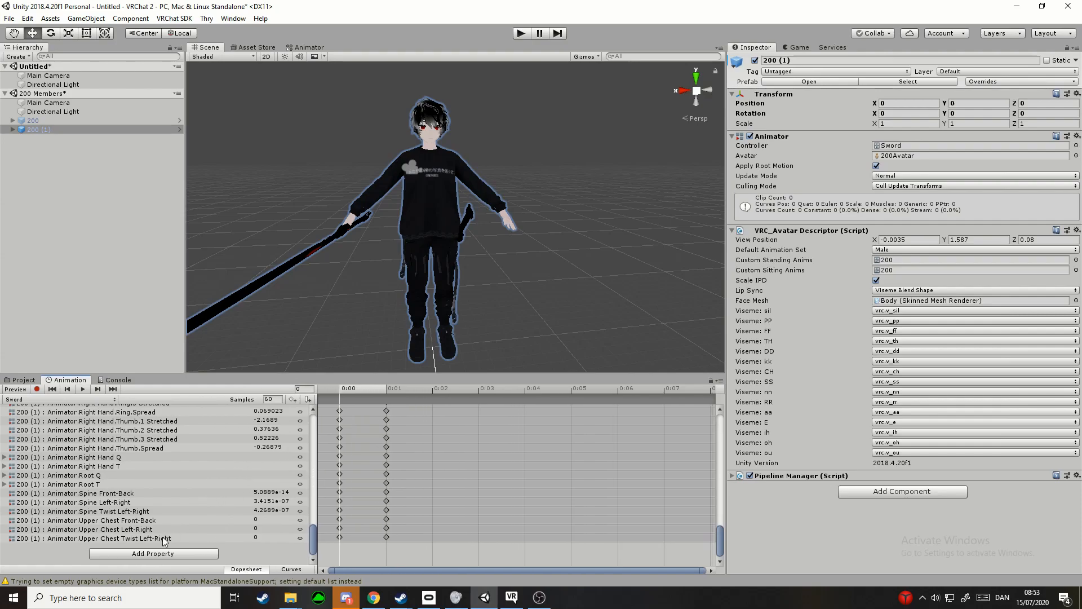
click(167, 553)
click(225, 487)
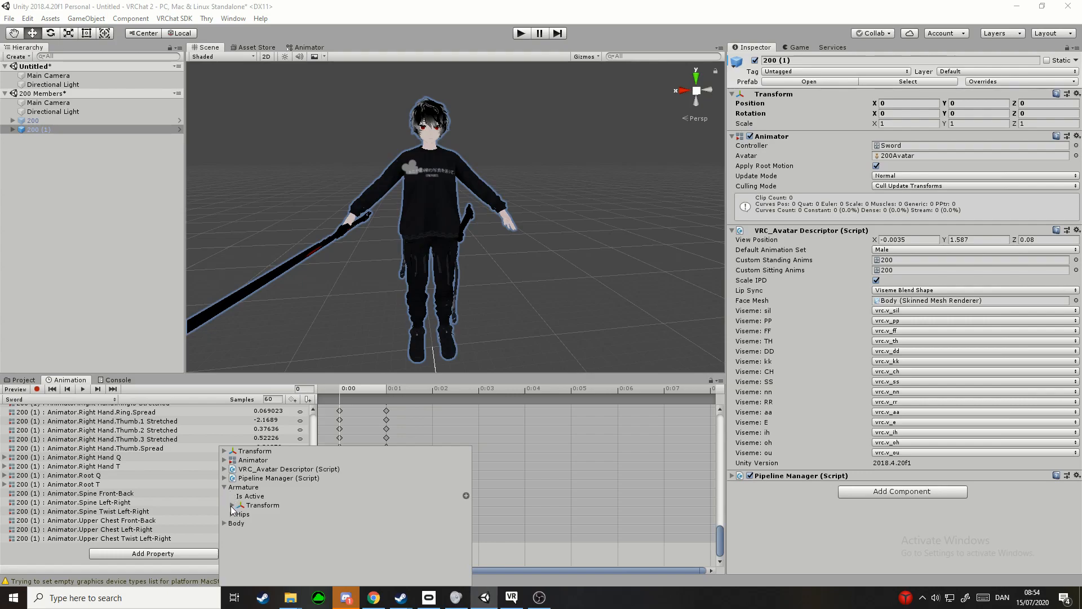
click(231, 513)
click(240, 568)
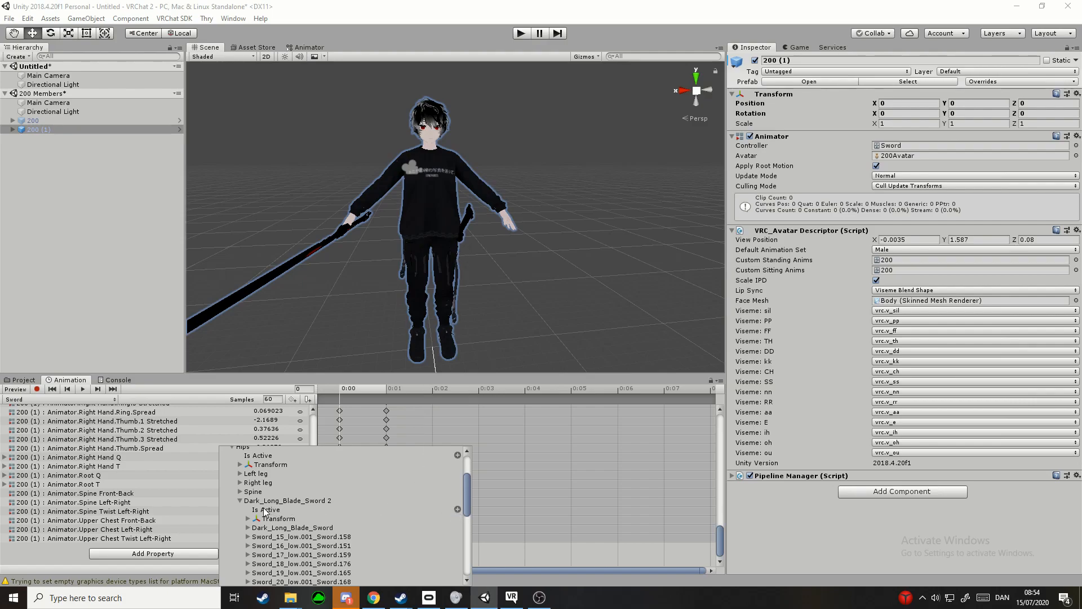
click(457, 509)
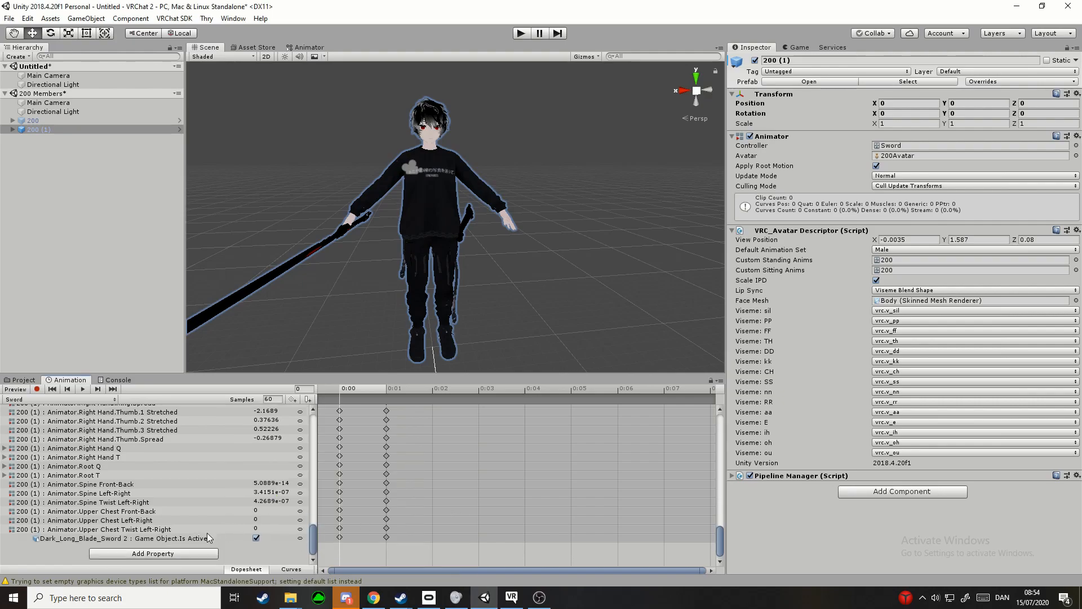
Step: Add the Is Active property of Dark_Long_Blade_Sword 1, located under the armature's Right wrist, to the Sword clip
click(186, 553)
click(224, 487)
click(233, 513)
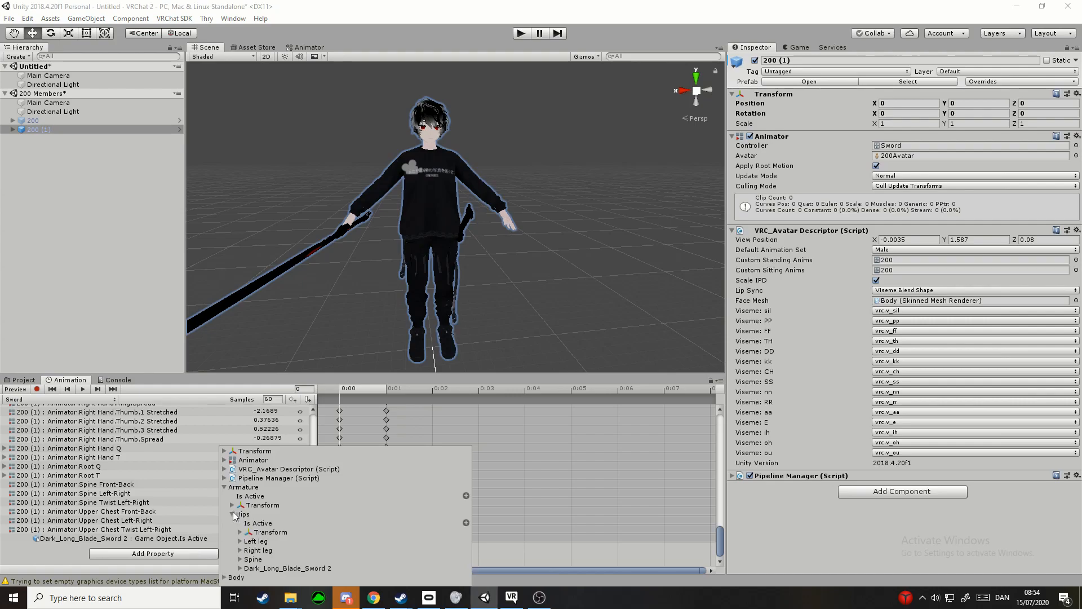
click(248, 559)
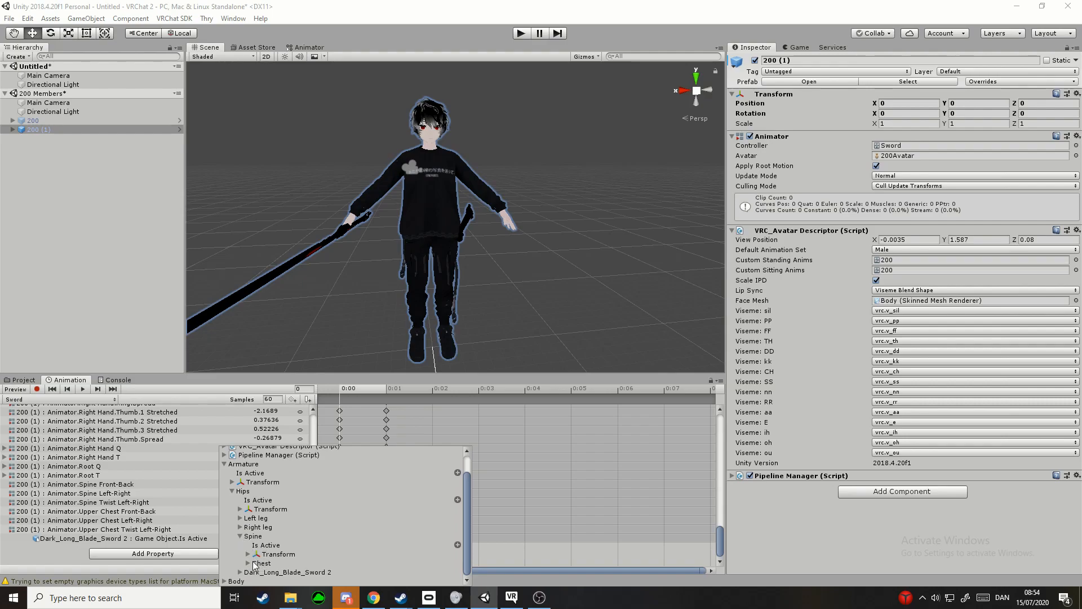
click(249, 563)
click(256, 574)
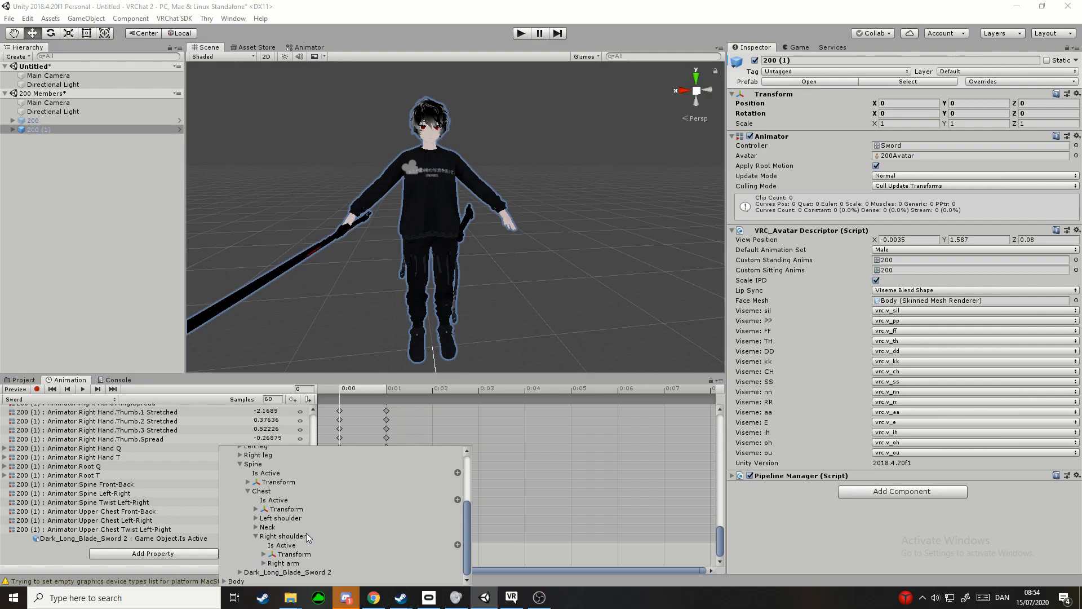
click(263, 563)
click(272, 563)
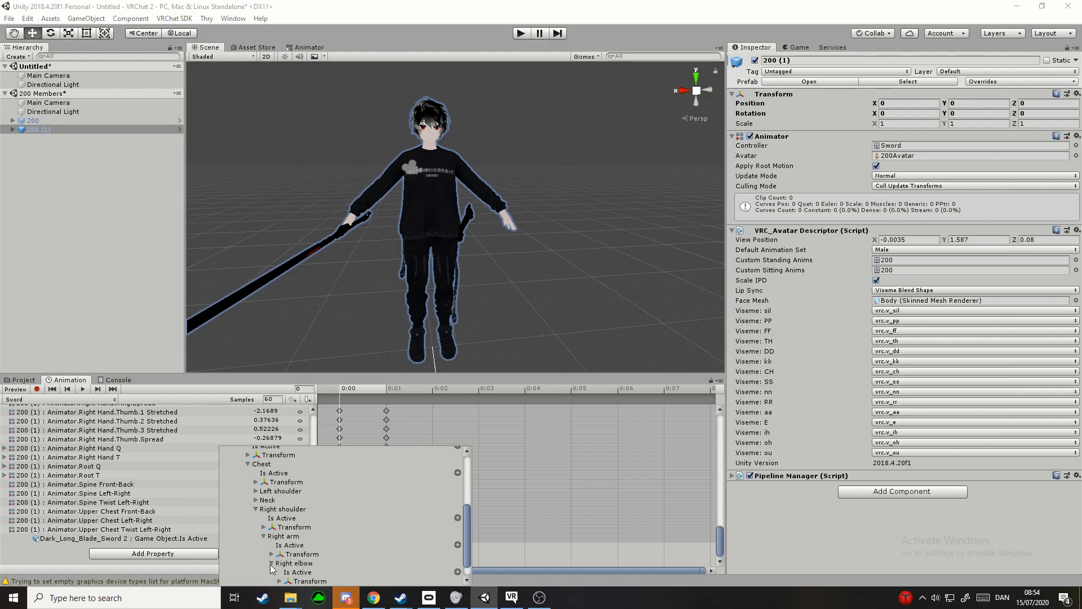
click(275, 564)
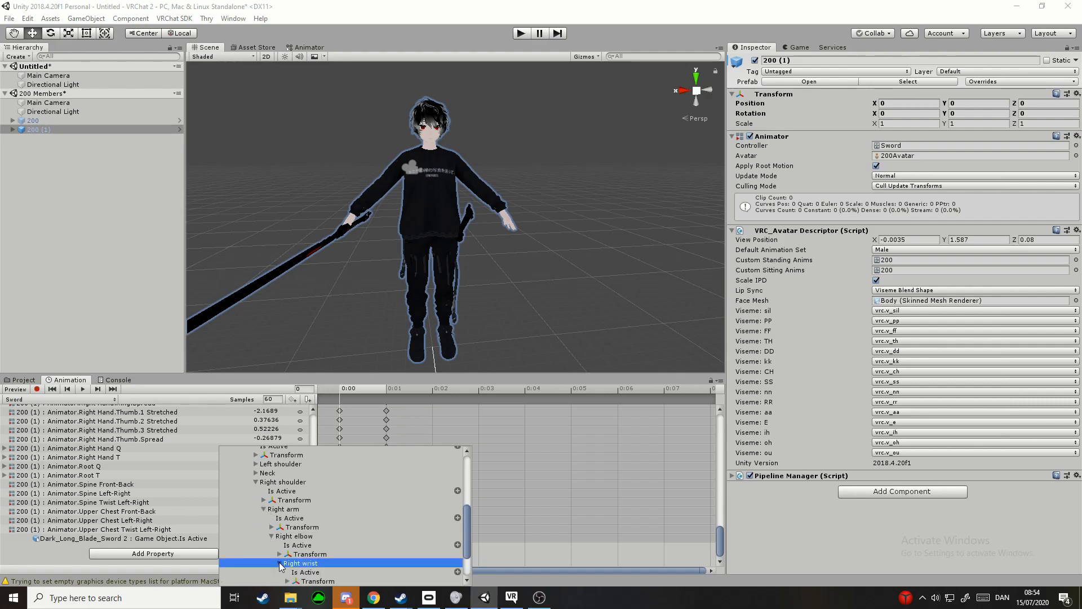
click(287, 562)
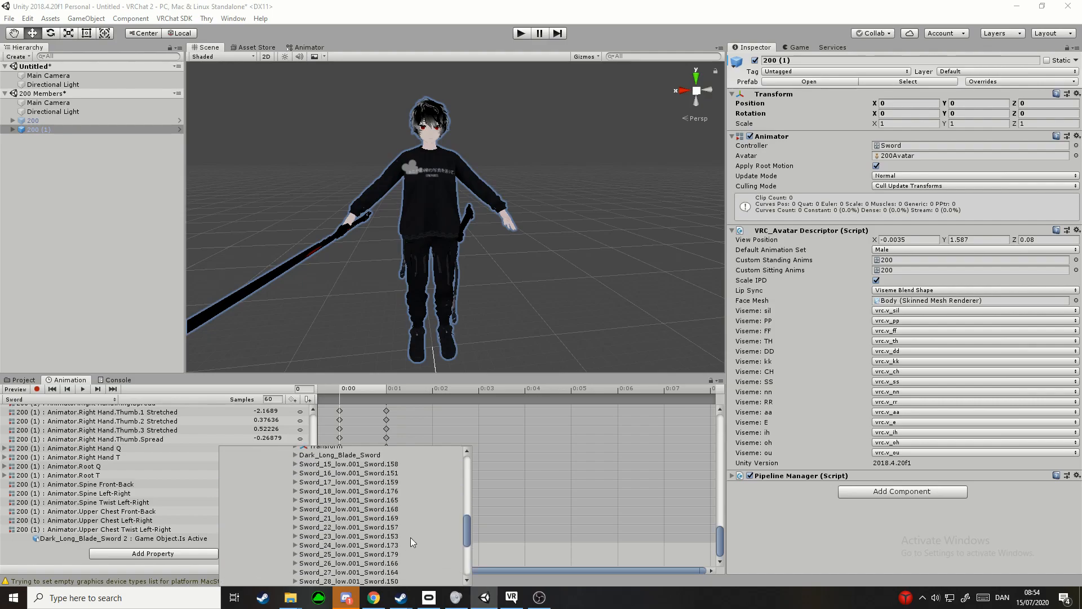
click(458, 505)
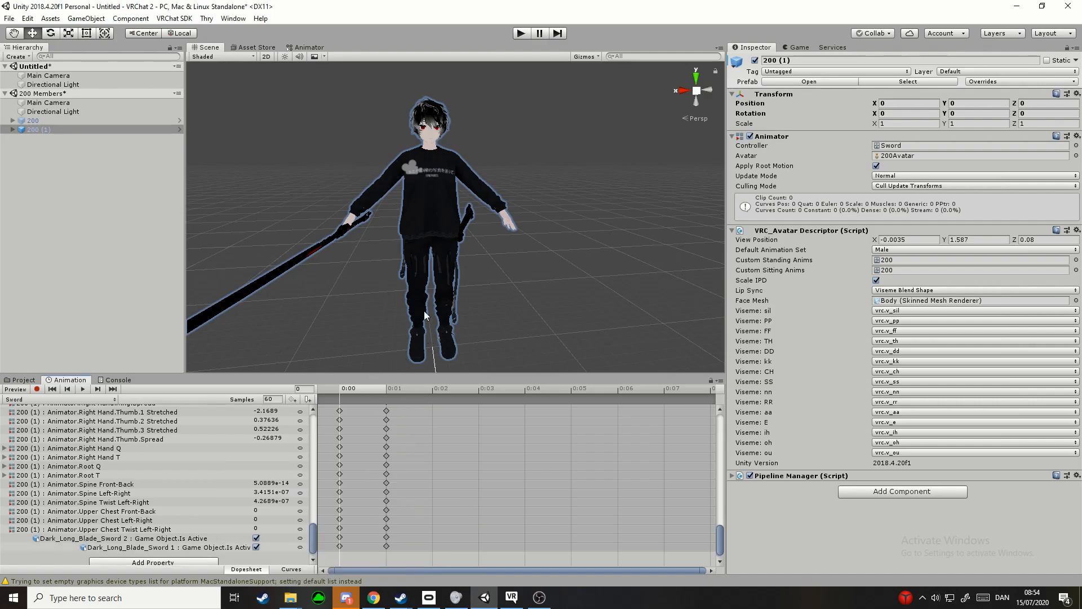
Step: Turn off Is Active for Dark_Long_Blade_Sword 2 on the Sword clip's 0:00 keyframe and preview the frame on the avatar
scroll(419, 255, up, 3)
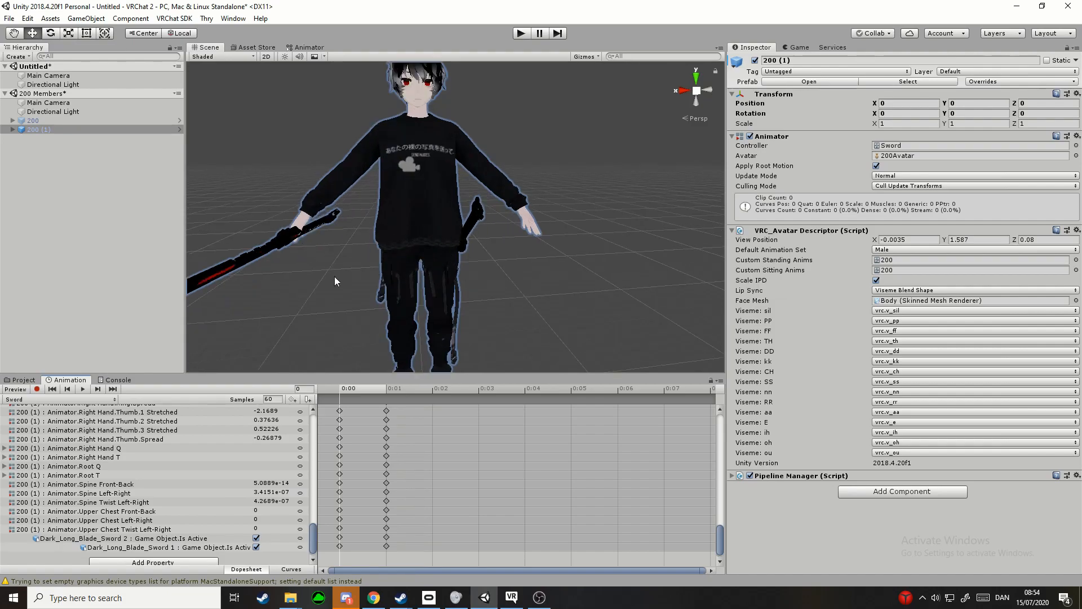
click(207, 539)
click(205, 550)
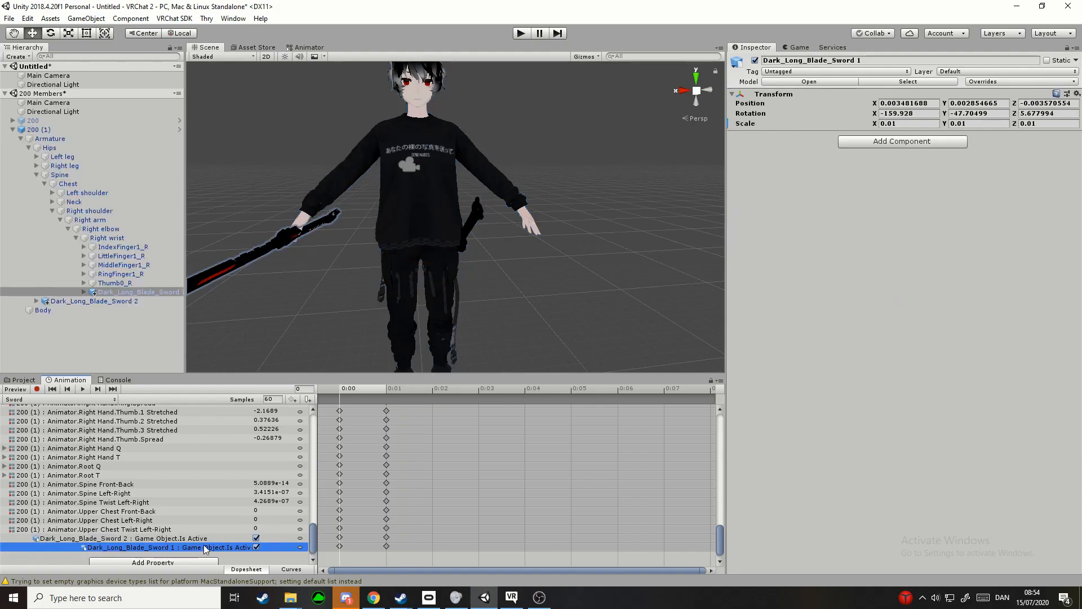
click(207, 541)
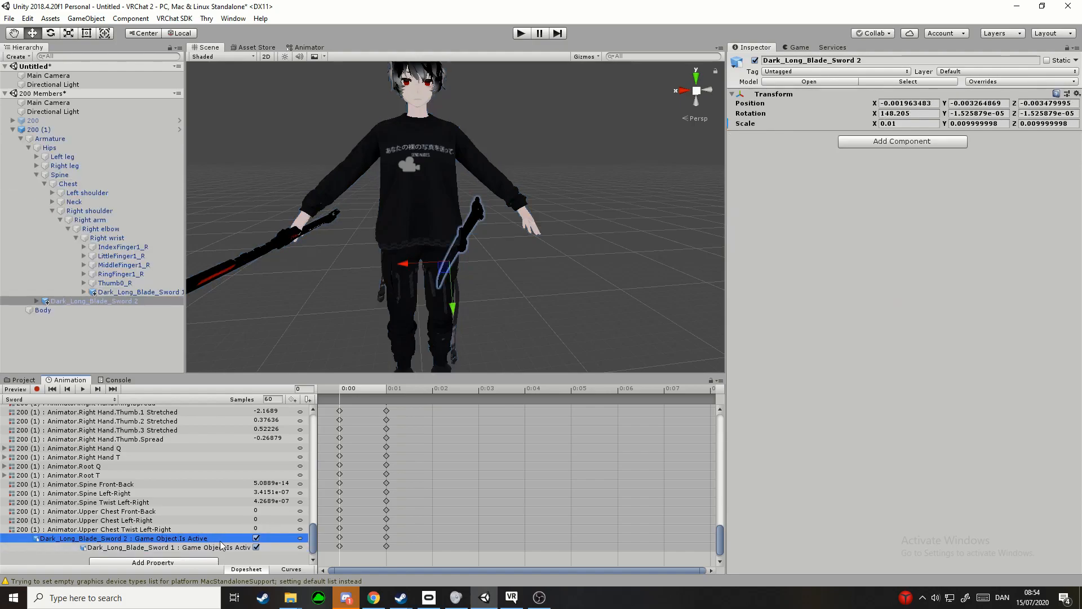
click(257, 538)
right_drag(478, 242, 450, 230)
click(518, 250)
middle_drag(518, 251, 552, 254)
scroll(539, 278, up, 3)
right_drag(510, 342, 596, 303)
click(240, 539)
click(339, 536)
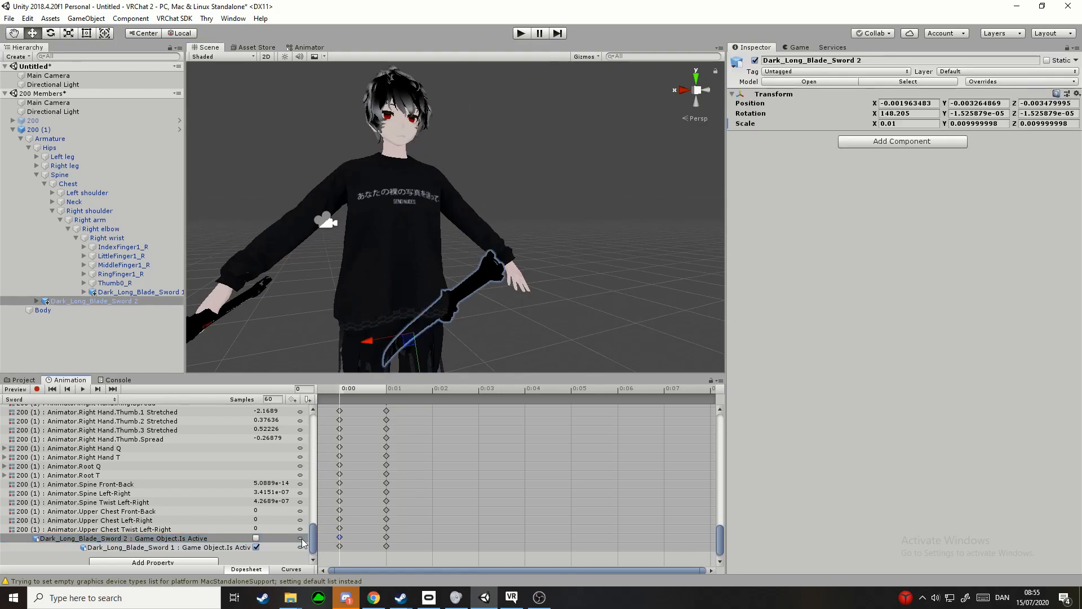
click(256, 538)
click(255, 538)
click(384, 387)
click(344, 388)
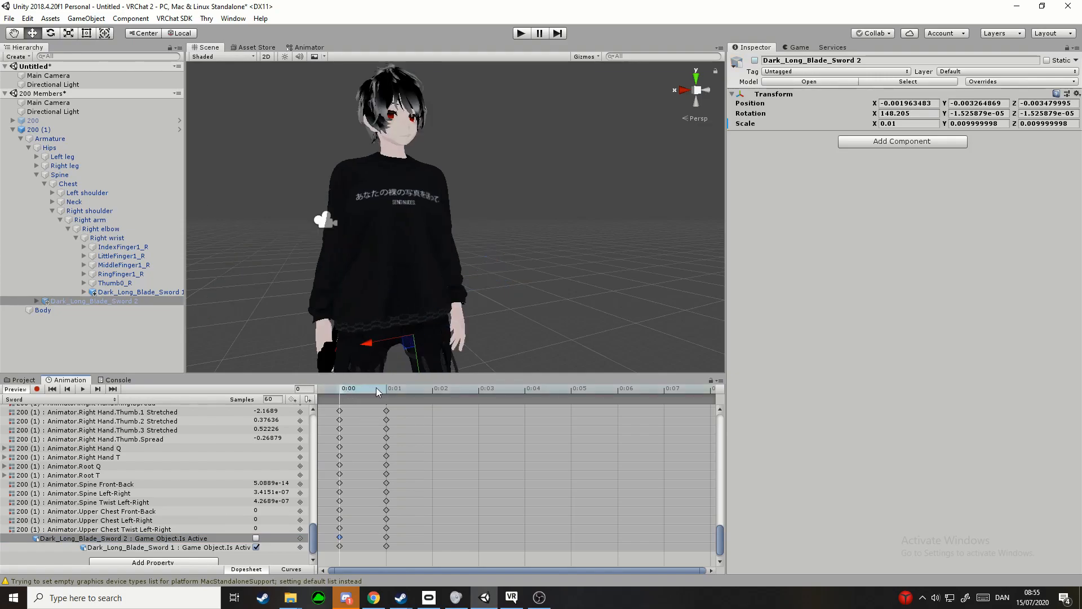
Step: Turn off Is Active for Dark_Long_Blade_Sword 1 at 0:01 and compare the result with frame 0:00
scroll(424, 305, down, 4)
middle_drag(425, 306, 448, 286)
right_drag(448, 285, 406, 407)
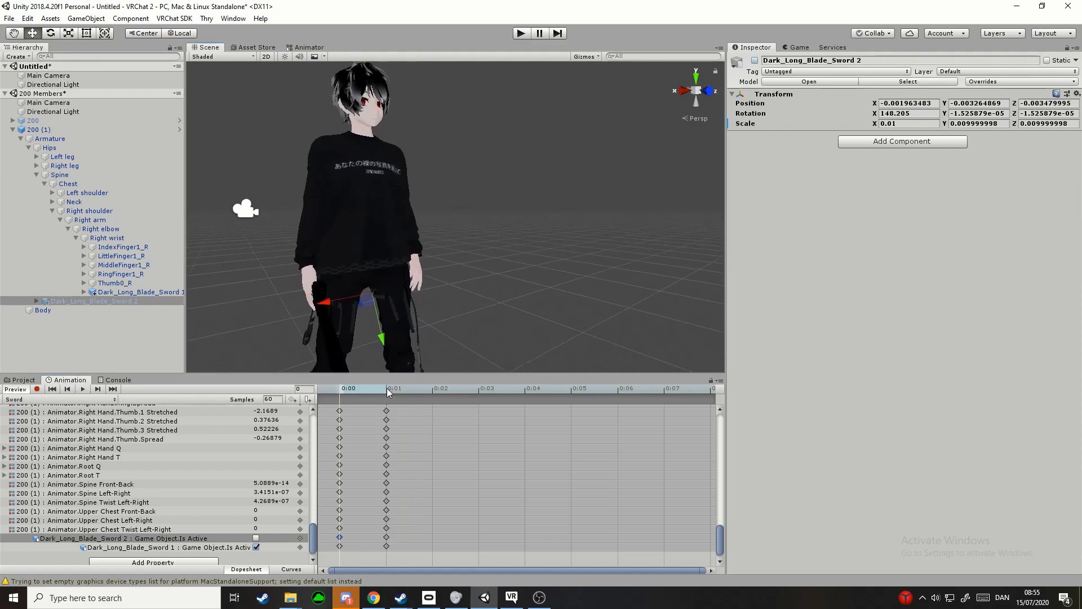
click(386, 388)
click(256, 547)
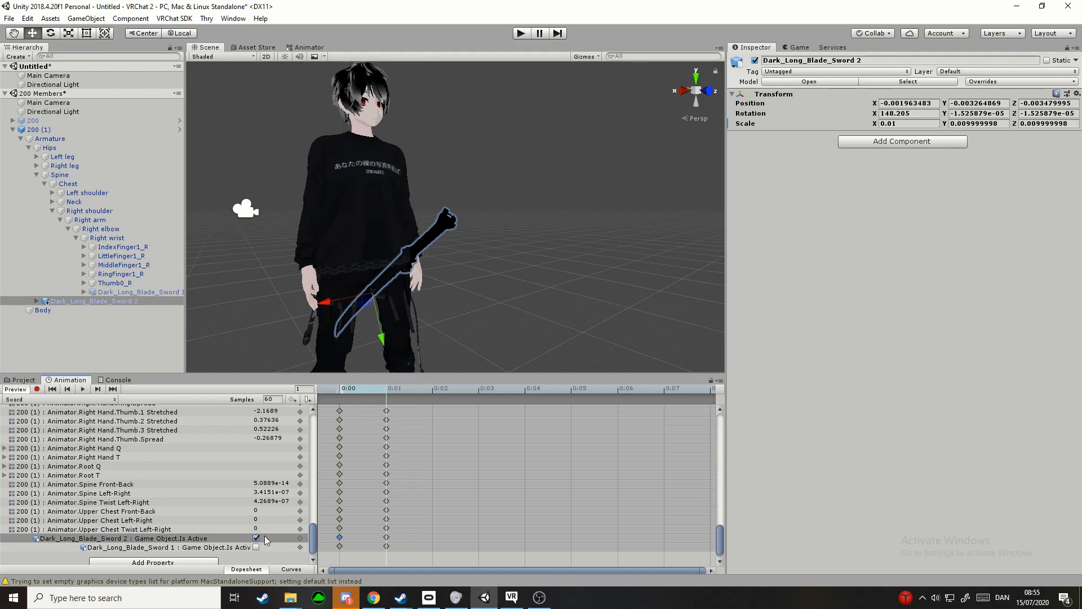
middle_drag(340, 265, 404, 255)
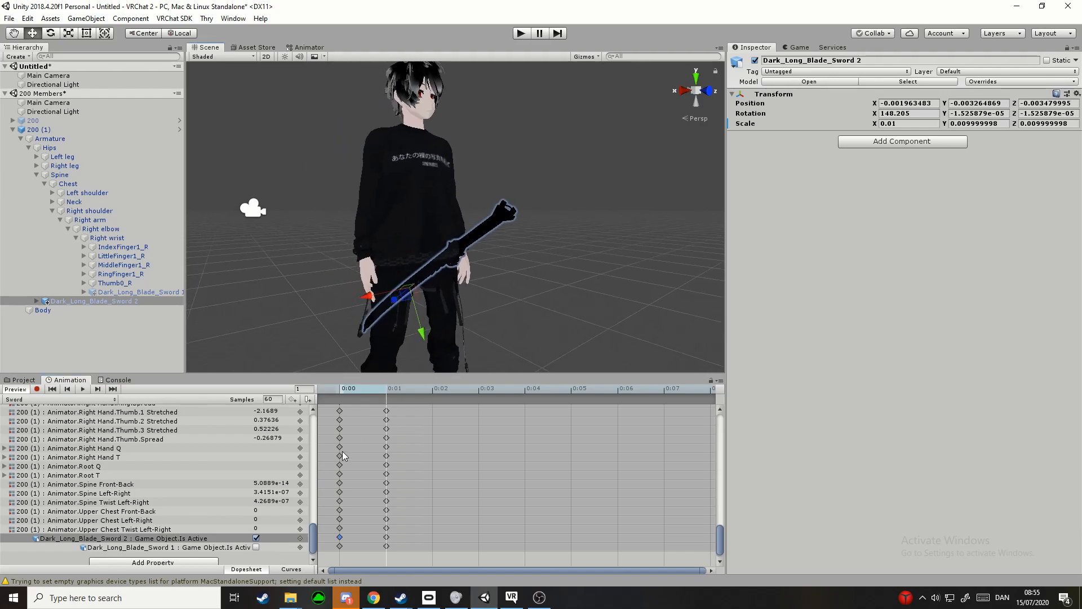
click(340, 389)
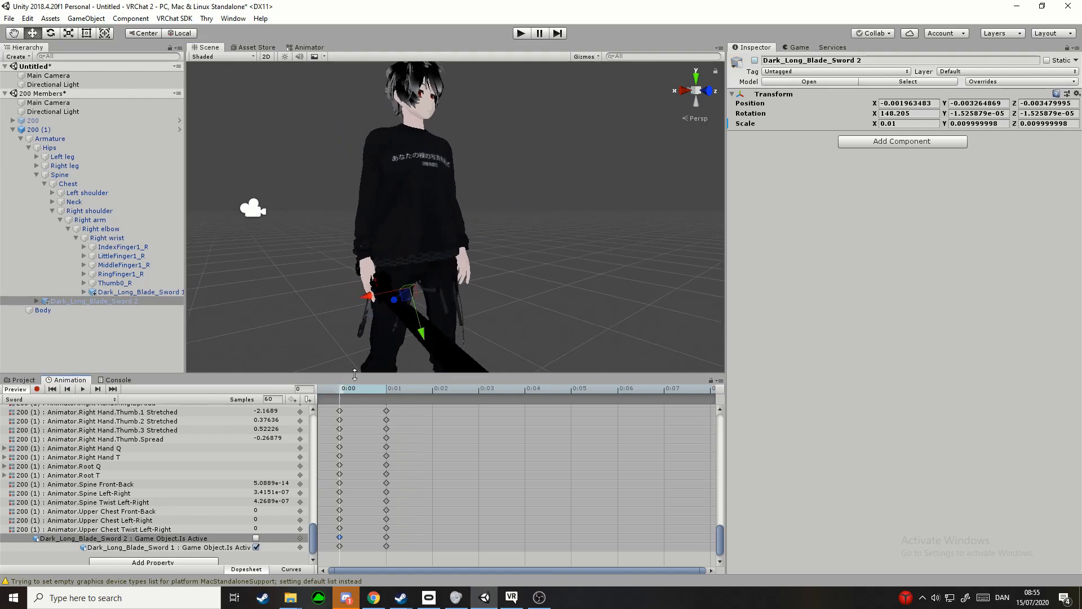
scroll(394, 281, up, 5)
scroll(405, 277, down, 8)
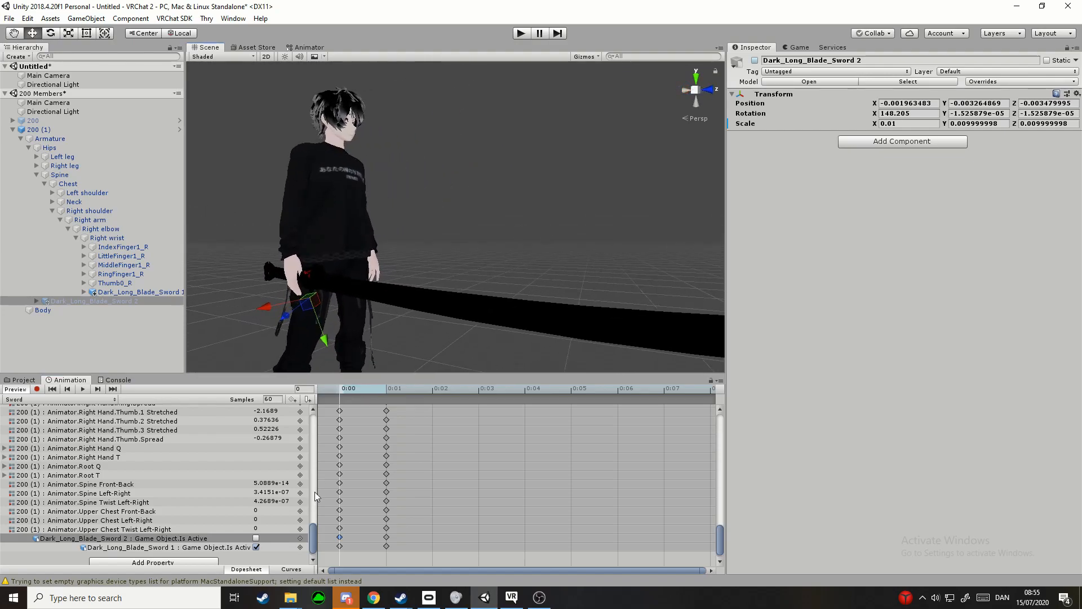
Step: Raise the avatar's right arm at 0:00 by setting Right Arm Down-Up to 0.27
mouse_move(315, 492)
mouse_down()
mouse_move(346, 490)
mouse_move(327, 491)
mouse_up()
scroll(259, 489, up, 5)
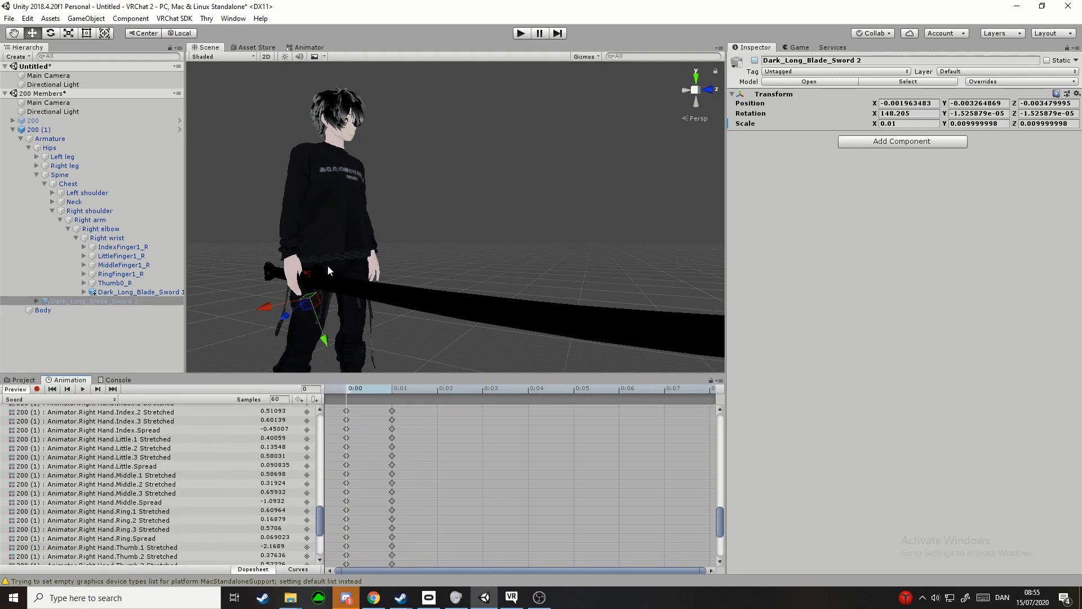
scroll(226, 472, up, 5)
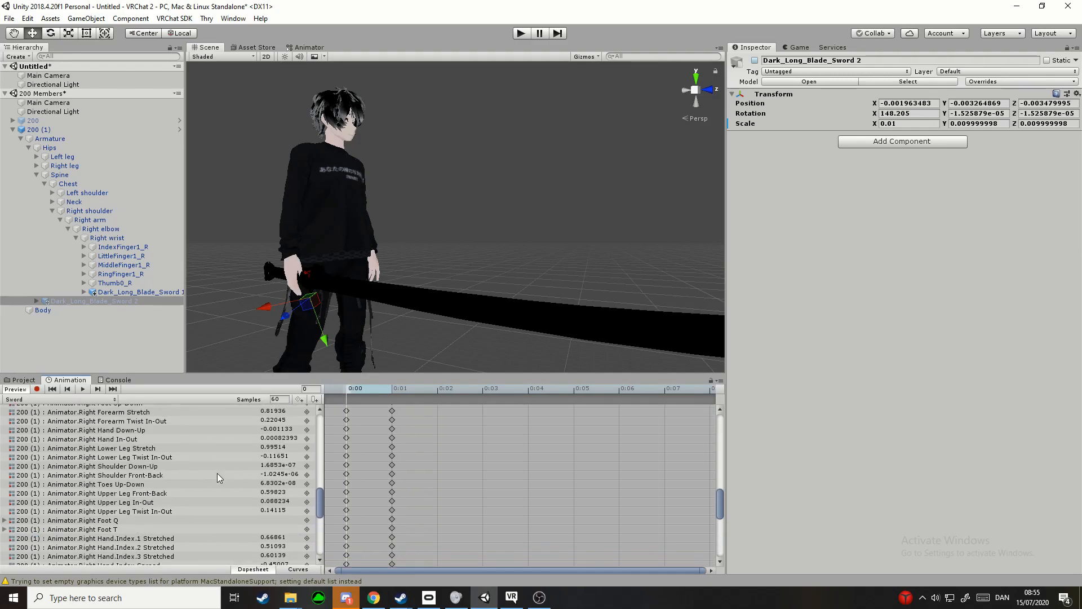
scroll(206, 470, up, 4)
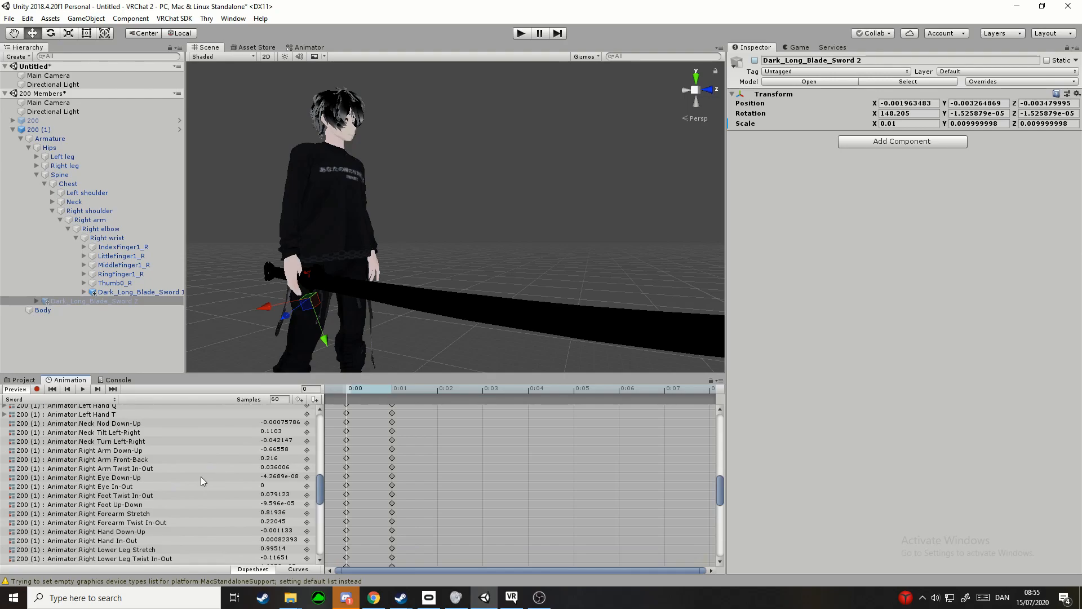
click(267, 449)
text(-0.09)
drag(266, 446, 270, 444)
Step: Move Dark_Long_Blade_Sword 1 slightly so its handle sits closer to the right palm
right_drag(351, 232, 256, 198)
right_drag(505, 200, 533, 197)
middle_drag(535, 184, 490, 171)
right_drag(489, 170, 553, 217)
middle_drag(553, 217, 519, 204)
right_drag(496, 239, 553, 306)
middle_drag(553, 306, 508, 268)
scroll(540, 286, down, 5)
right_drag(515, 273, 558, 321)
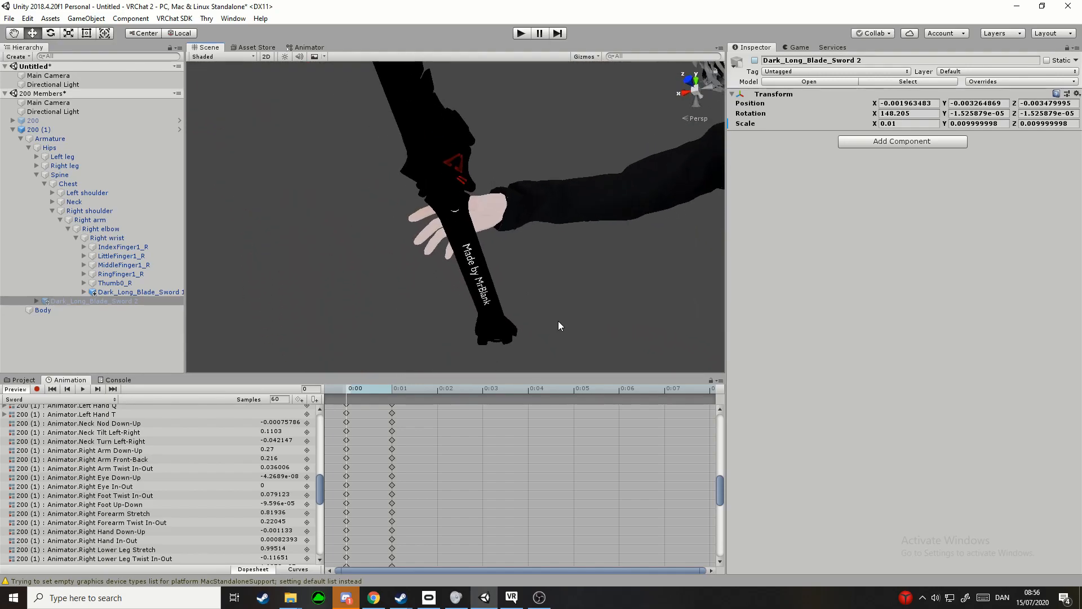
click(492, 285)
right_drag(506, 198, 544, 274)
scroll(485, 191, up, 3)
right_drag(586, 303, 591, 172)
drag(592, 117, 567, 132)
Step: Rotate Dark_Long_Blade_Sword 1 by small amounts to fine-tune the blade's alignment in the right hand
key(e)
click(562, 280)
right_drag(563, 279, 425, 208)
middle_drag(425, 208, 454, 220)
right_drag(455, 220, 442, 197)
middle_drag(441, 196, 442, 188)
right_drag(442, 187, 640, 186)
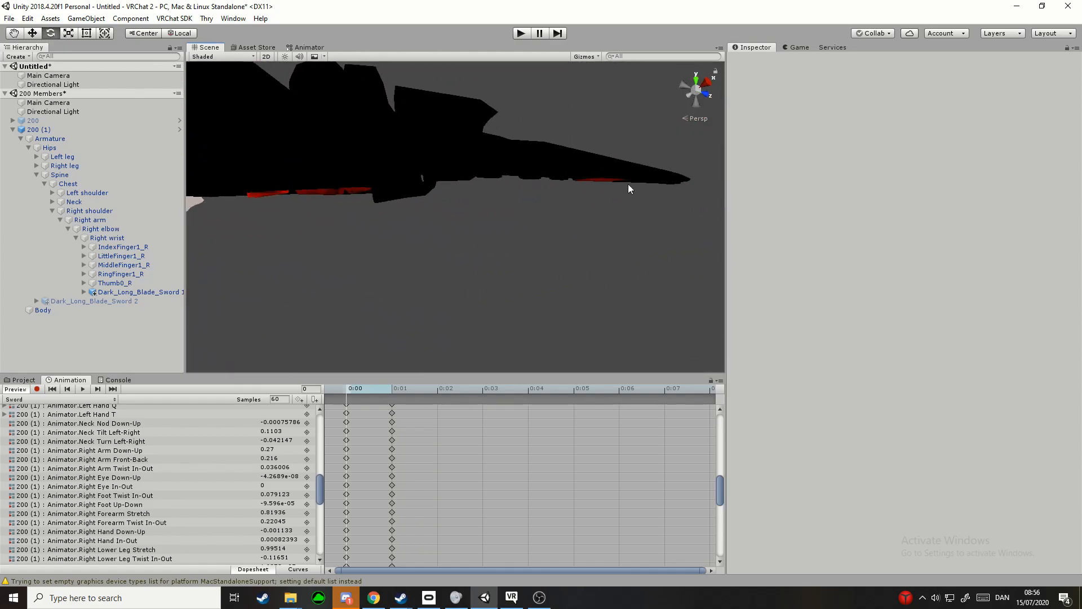
click(620, 186)
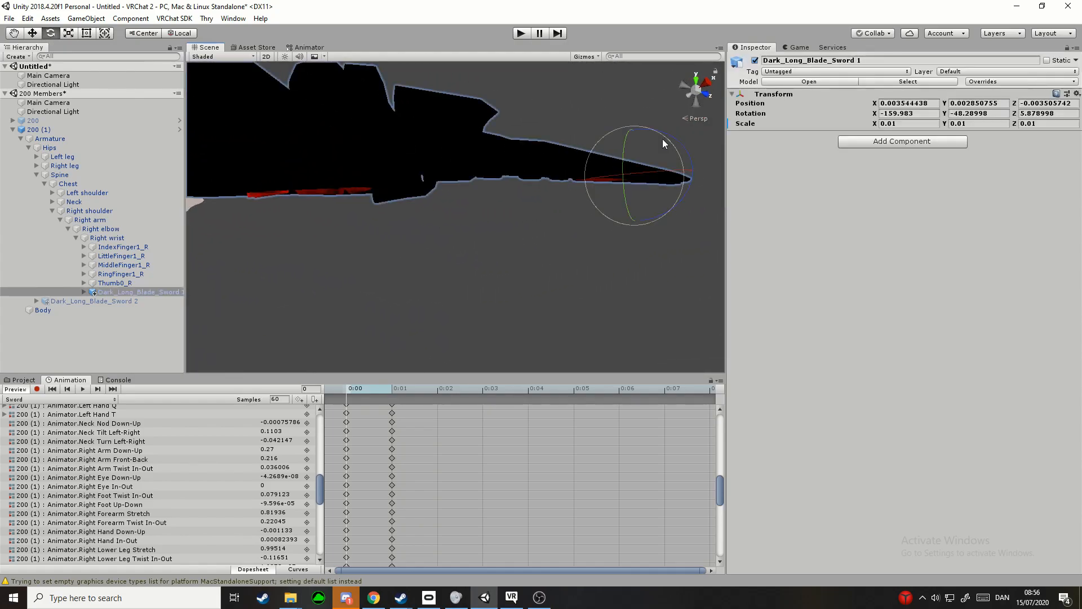
drag(647, 161, 681, 148)
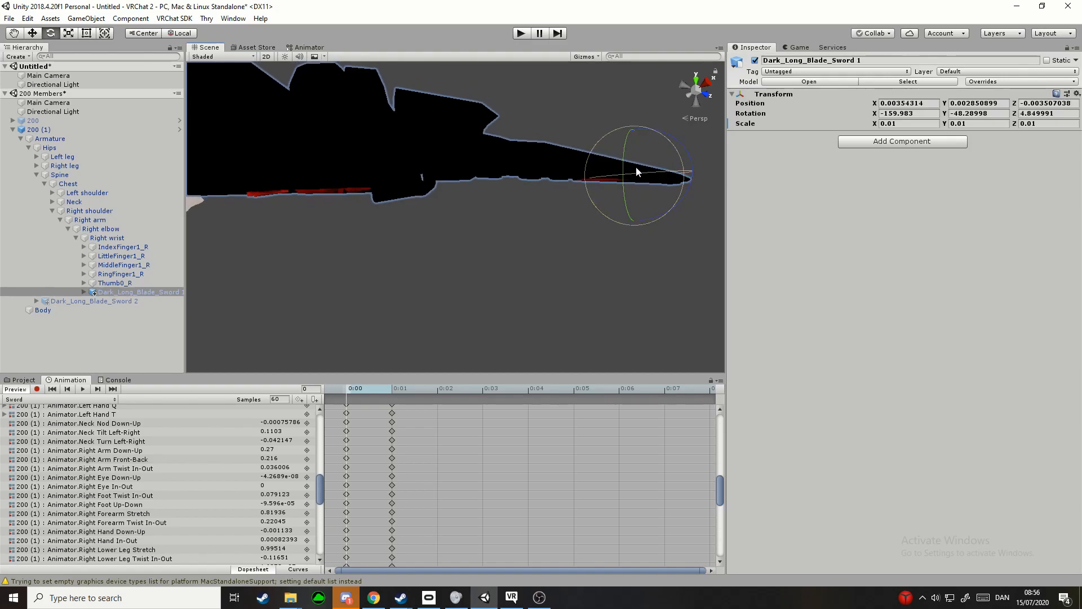
drag(635, 164, 639, 173)
right_drag(510, 176, 546, 183)
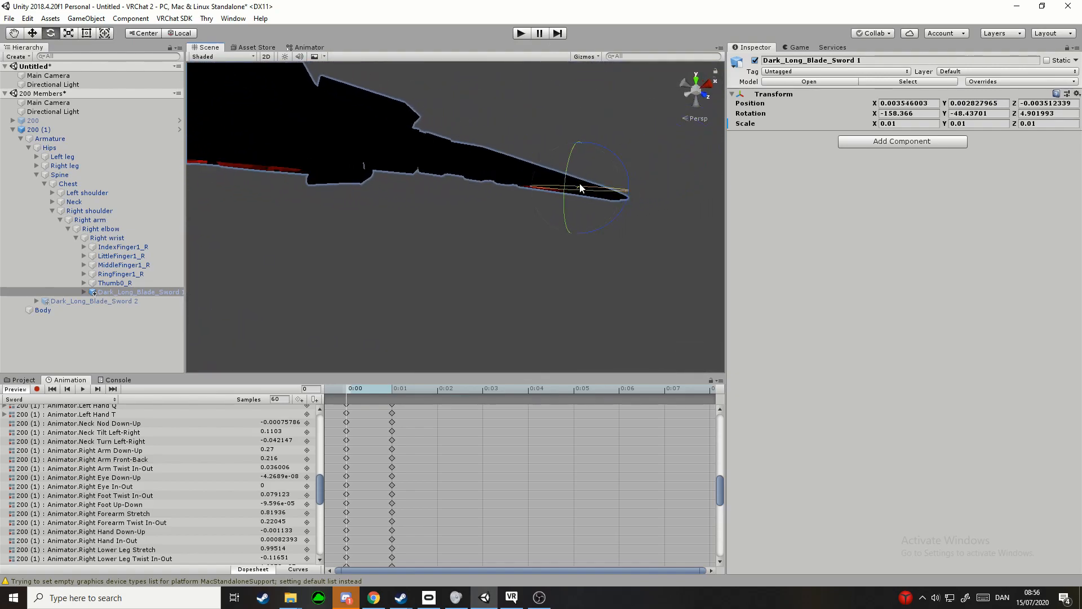
drag(579, 186, 565, 171)
Step: Examine from several angles how the sword handle sits against the open right hand and fingers
right_drag(565, 172, 370, 164)
mouse_move(363, 271)
middle_down()
mouse_move(356, 221)
mouse_move(370, 257)
middle_up()
right_drag(369, 257, 392, 293)
middle_drag(382, 261, 405, 304)
right_drag(404, 305, 429, 333)
right_drag(436, 296, 579, 206)
middle_drag(579, 207, 626, 147)
click(584, 284)
middle_drag(584, 284, 643, 209)
right_drag(642, 208, 663, 195)
middle_drag(662, 195, 553, 215)
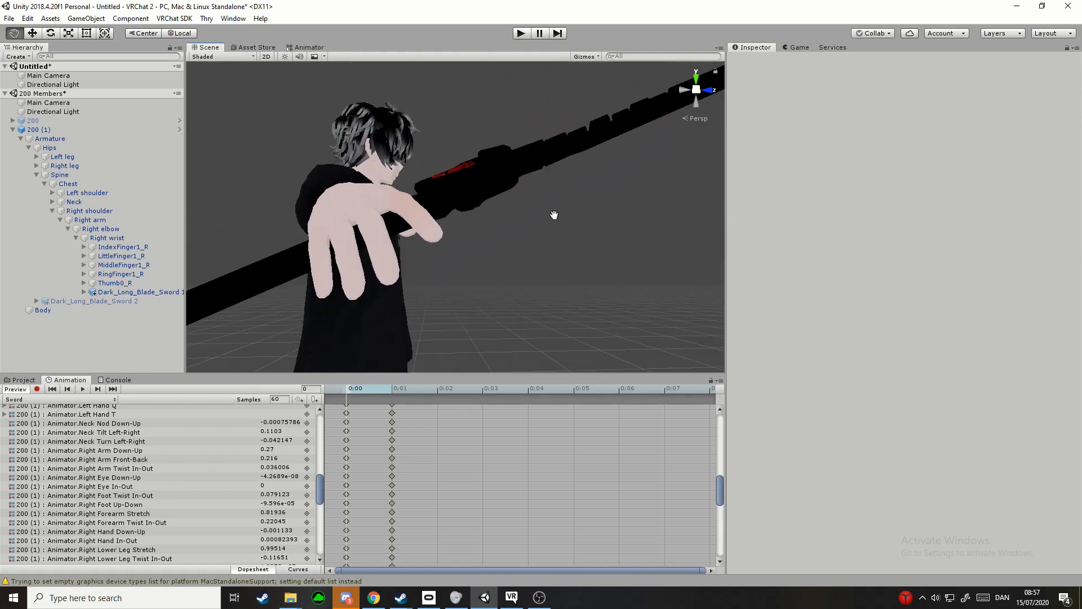
right_drag(553, 215, 585, 244)
mouse_move(584, 244)
middle_down()
mouse_move(552, 229)
mouse_move(584, 243)
middle_up()
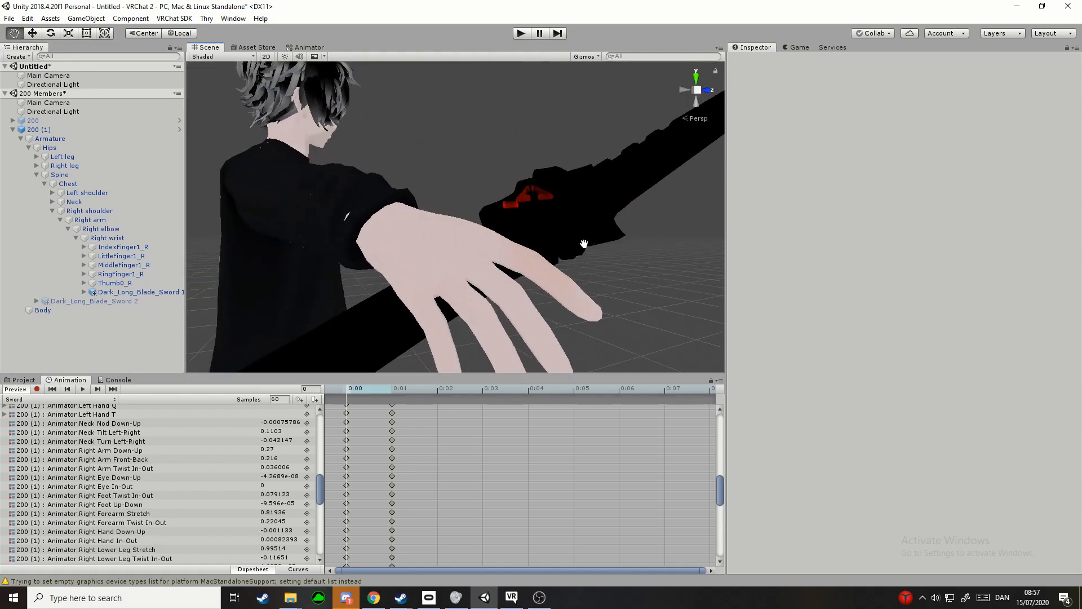
alt+drag(517, 241, 538, 265)
scroll(586, 255, down, 6)
middle_drag(538, 265, 527, 239)
scroll(560, 237, up, 2)
scroll(527, 239, up, 5)
alt+drag(528, 239, 465, 244)
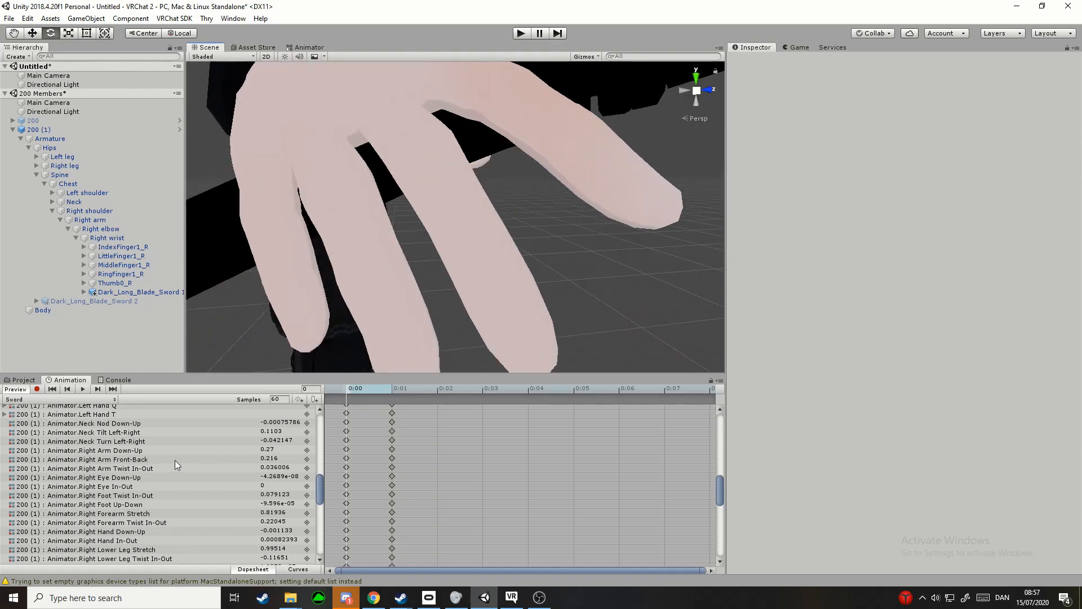
Step: Bend the right index finger's base joint at 0:00 by setting Right Hand.Index.1 Stretched to 0.21
mouse_move(323, 453)
mouse_down()
mouse_move(347, 453)
mouse_move(323, 453)
mouse_up()
scroll(104, 489, down, 1)
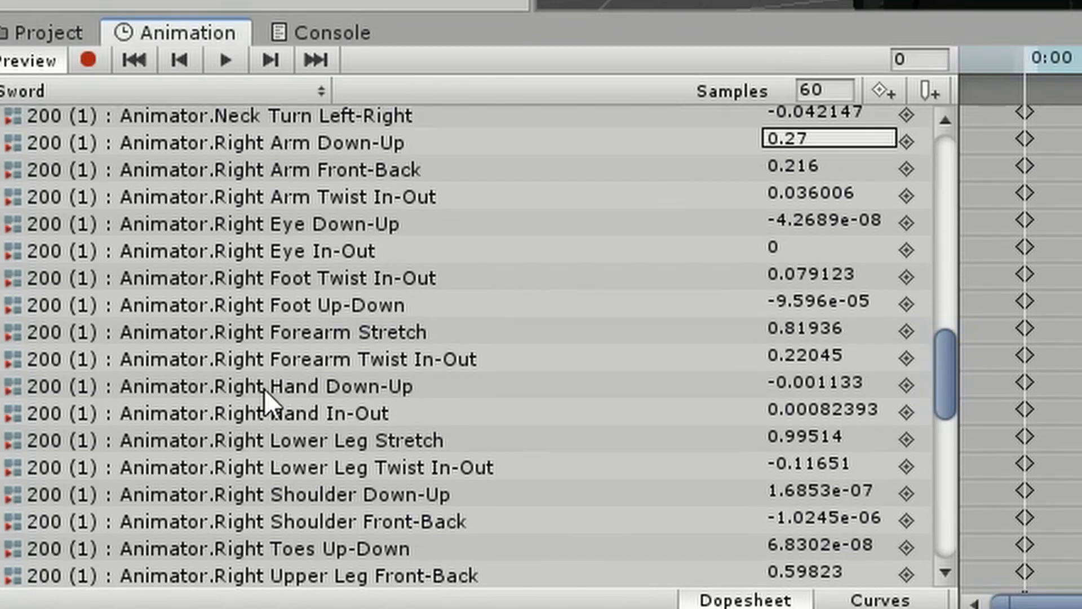
scroll(262, 330, up, 7)
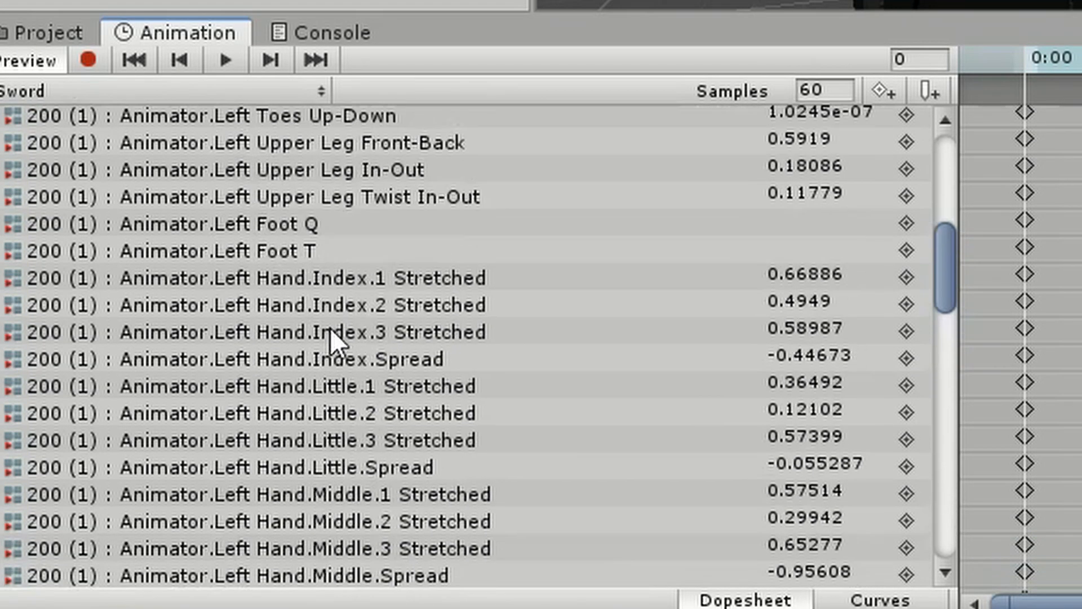
scroll(438, 364, down, 15)
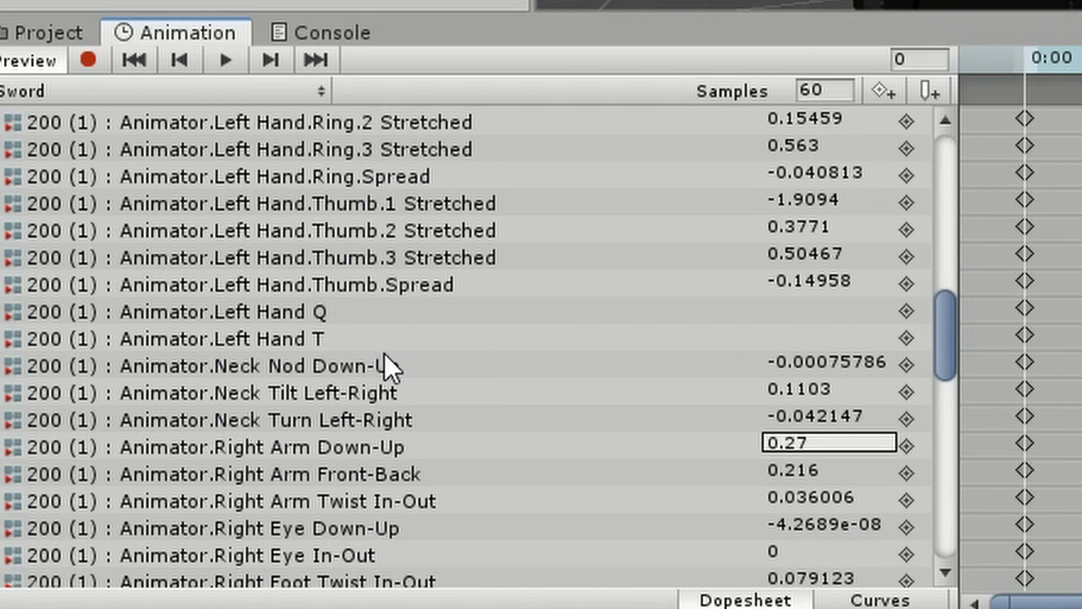
scroll(390, 366, down, 3)
scroll(417, 293, up, 1)
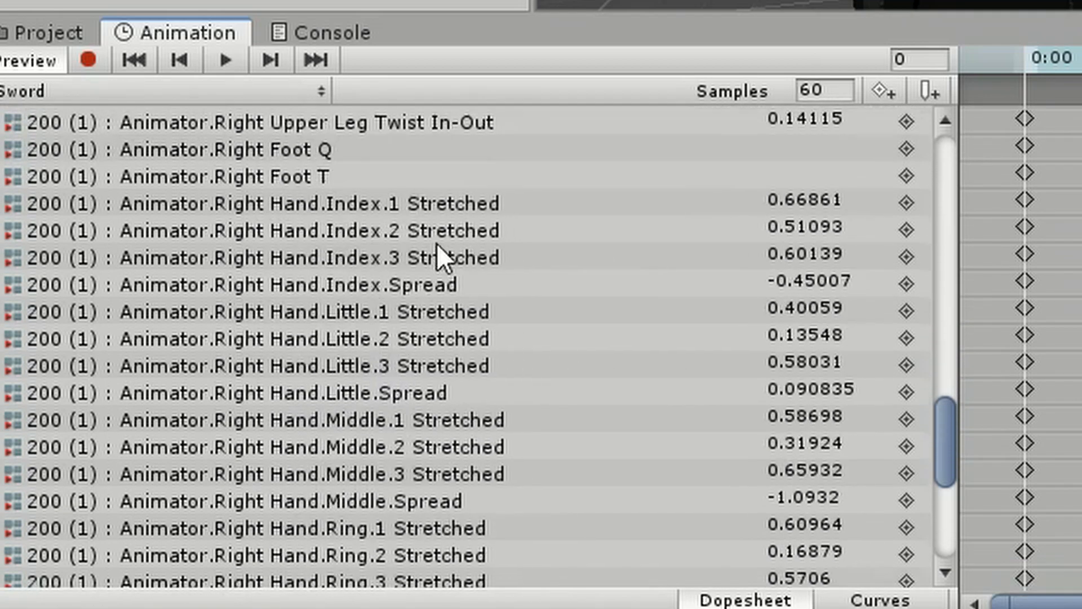
scroll(409, 207, down, 7)
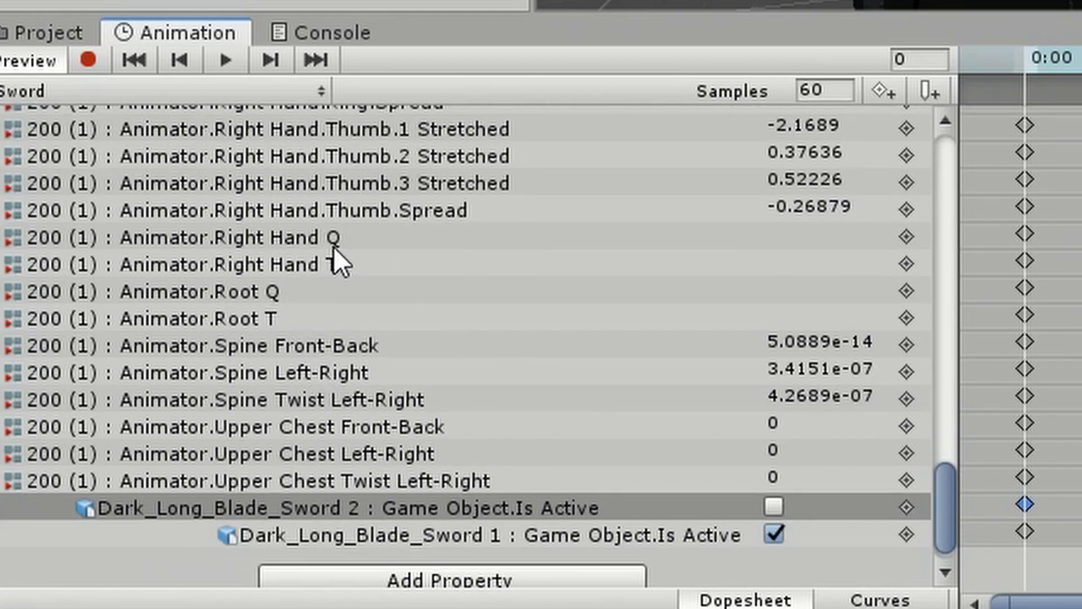
scroll(406, 211, up, 6)
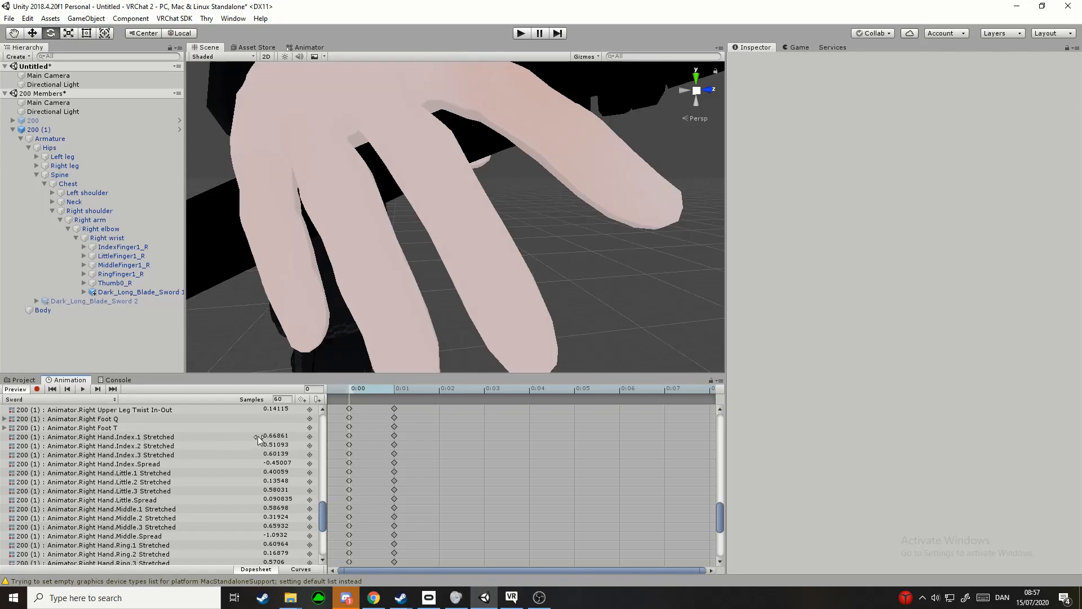
click(258, 434)
text(0.4)
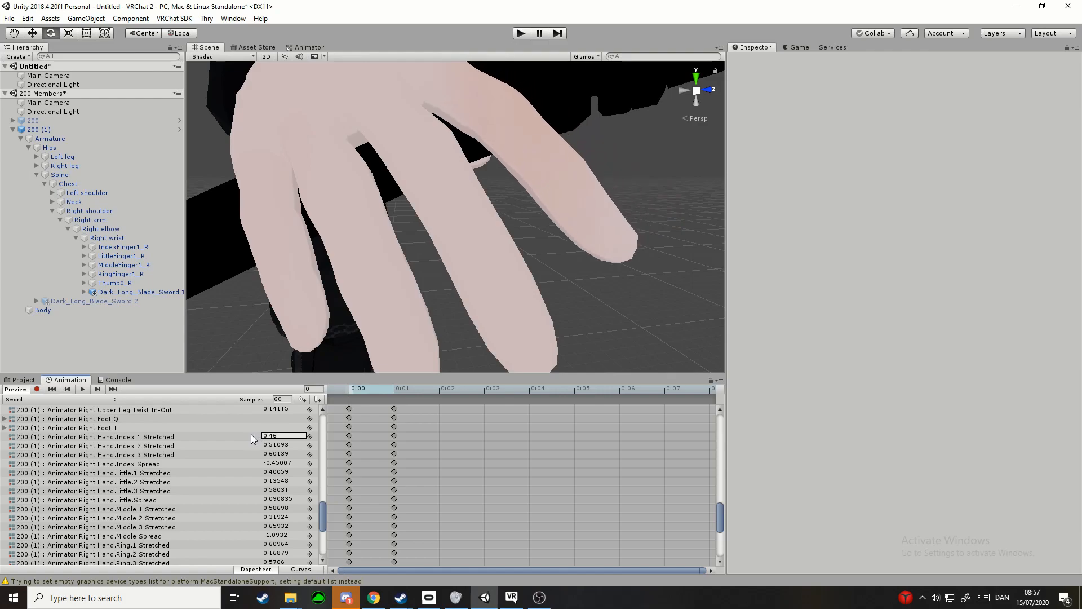
mouse_move(250, 435)
mouse_down()
mouse_move(239, 435)
mouse_move(255, 435)
mouse_up()
click(276, 435)
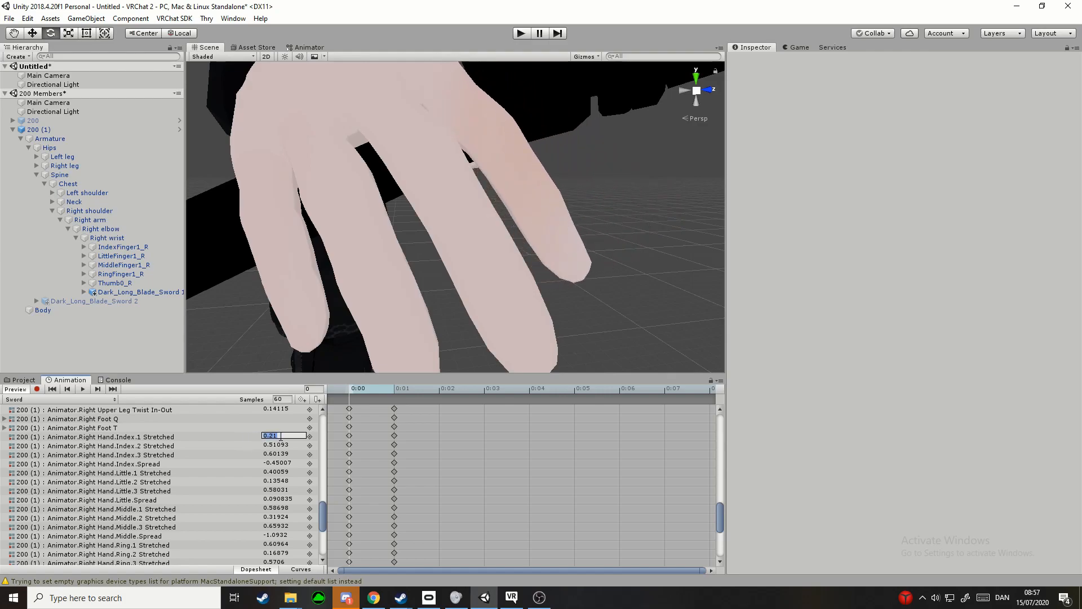
Step: Curl the right index finger around the handle, setting Index.2 Stretched to -1.09 and Index.3 Stretched to -0.3
middle_drag(510, 225, 445, 222)
right_drag(445, 222, 310, 193)
middle_drag(309, 193, 320, 189)
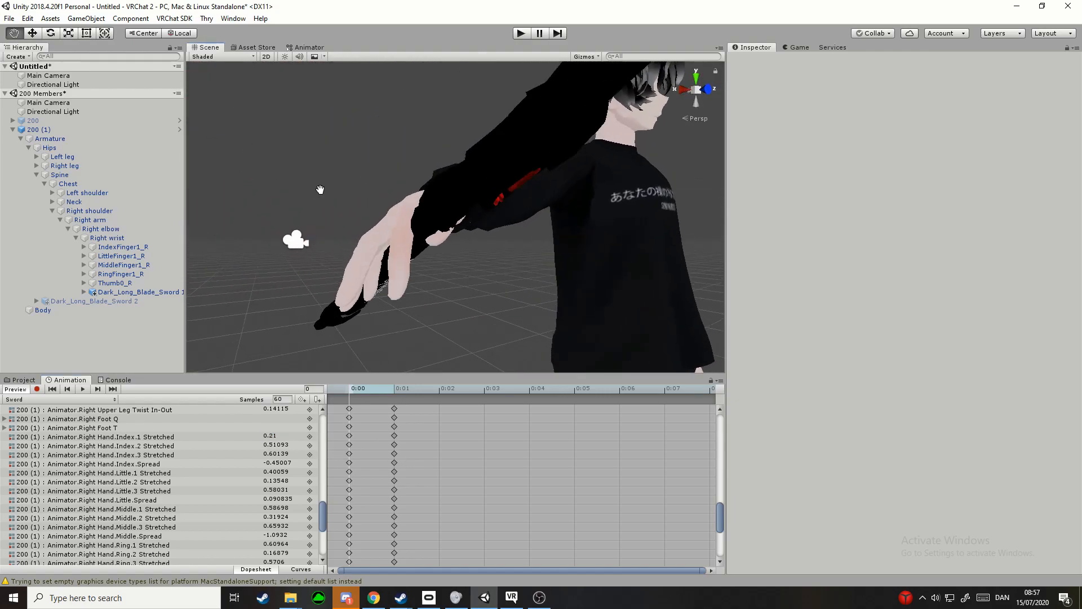
scroll(321, 191, up, 3)
scroll(336, 197, down, 3)
right_drag(341, 197, 275, 171)
right_drag(411, 226, 364, 195)
click(258, 447)
mouse_move(258, 446)
mouse_down()
mouse_move(224, 450)
mouse_move(266, 433)
mouse_move(255, 454)
mouse_move(231, 455)
mouse_move(250, 464)
mouse_up()
alt+drag(496, 304, 427, 193)
Step: Curl the right little finger, setting Little.1 Stretched to 0.53, Little.2 Stretched to -0.81 and Little.3 Stretched to -0.57
drag(256, 472, 243, 481)
drag(256, 472, 261, 471)
drag(257, 480, 245, 527)
scroll(252, 533, down, 1)
Step: Close the right middle finger, ring finger and thumb around the handle, setting Middle.2 Stretched to -1.63, Ring.2 Stretched to -1.8 and Thumb.1 Stretched to -1.14
alt+drag(372, 269, 243, 488)
scroll(259, 447, down, 3)
drag(254, 478, 252, 505)
click(264, 480)
click(248, 497)
click(361, 310)
alt+drag(360, 310, 598, 271)
scroll(193, 484, up, 3)
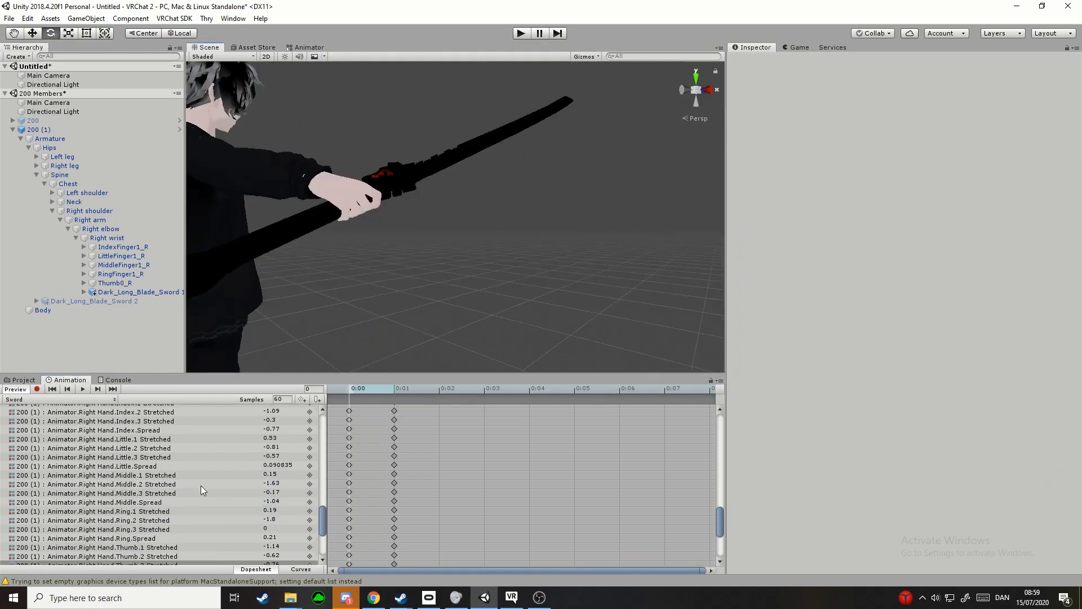
Step: Copy the right-hand finger keyframes from Index.1 Stretched through Thumb.Spread at 0:00 and paste them at 0:01
drag(361, 373, 361, 302)
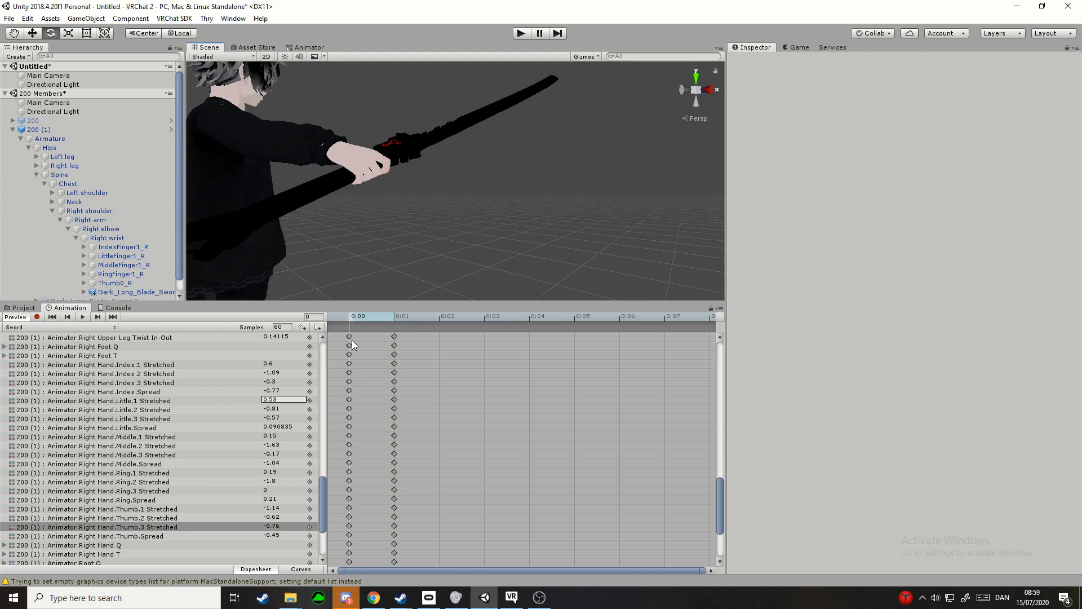
click(356, 360)
click(350, 364)
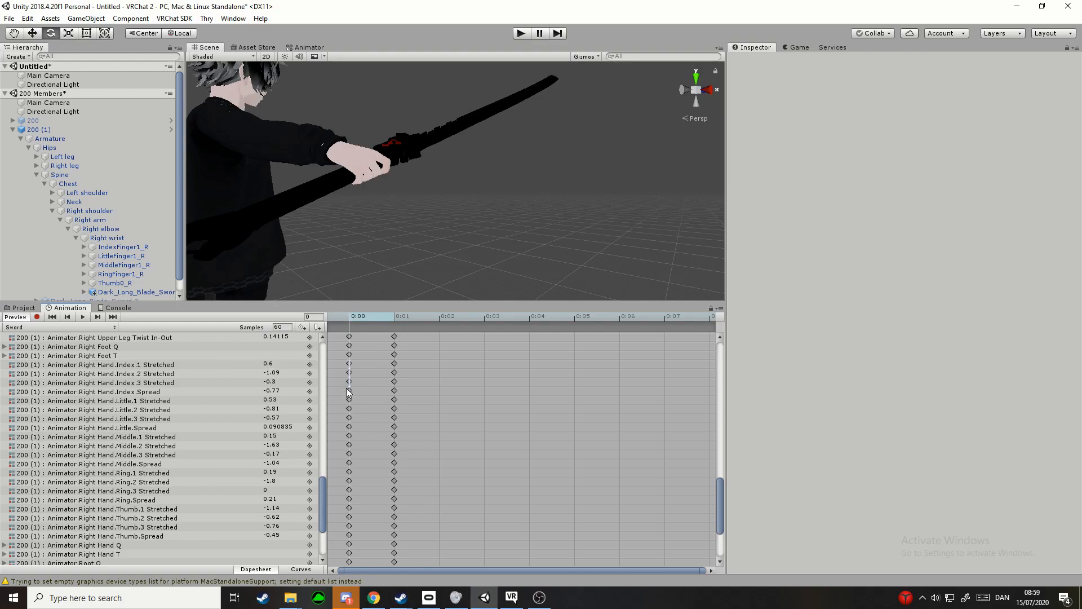
shift+click(350, 533)
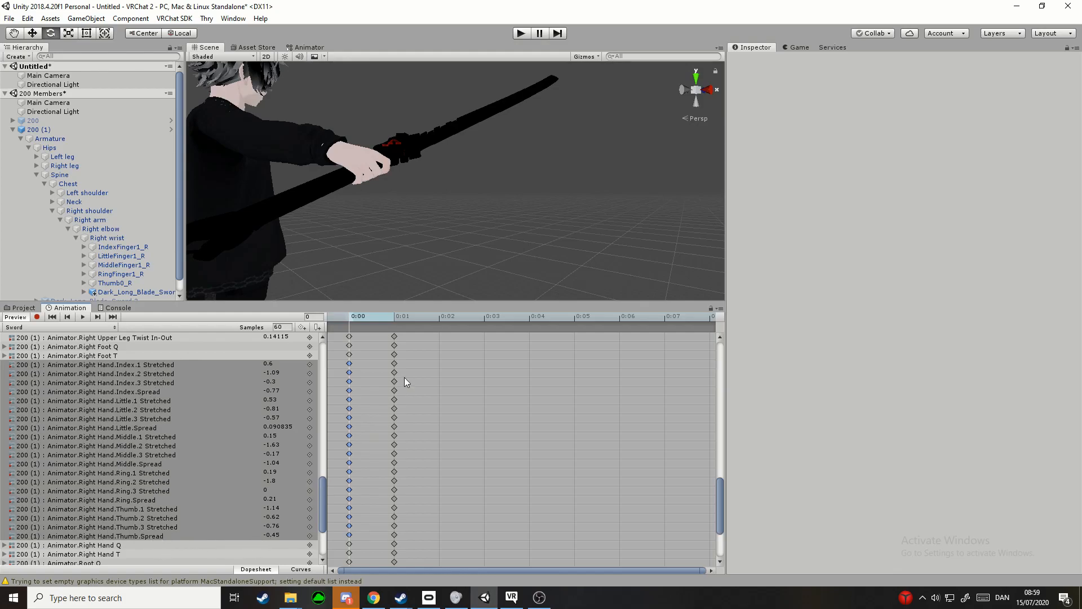
key(ctrl+c)
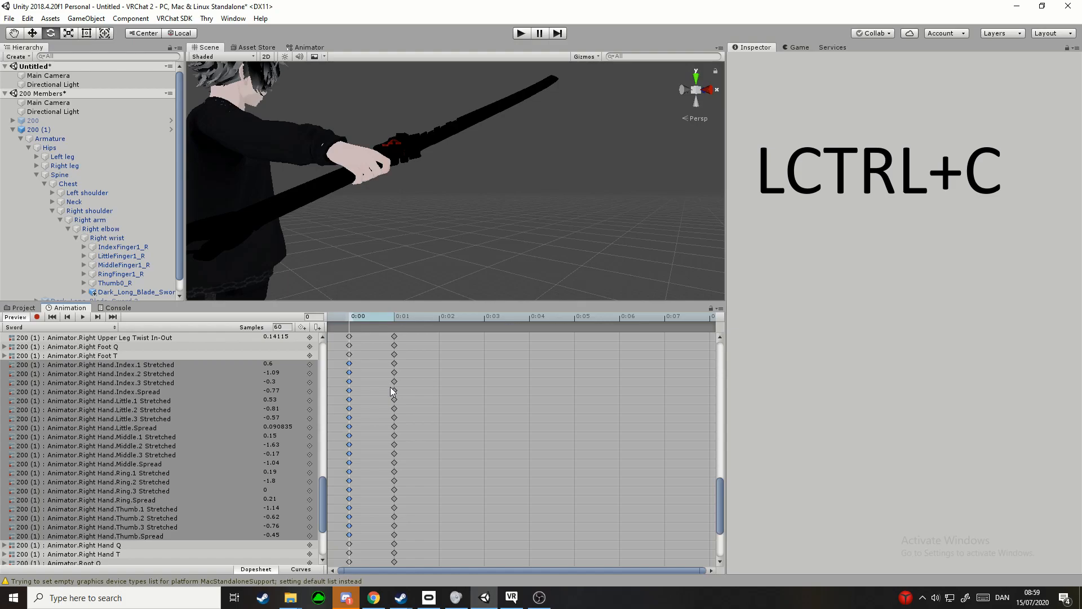
click(394, 317)
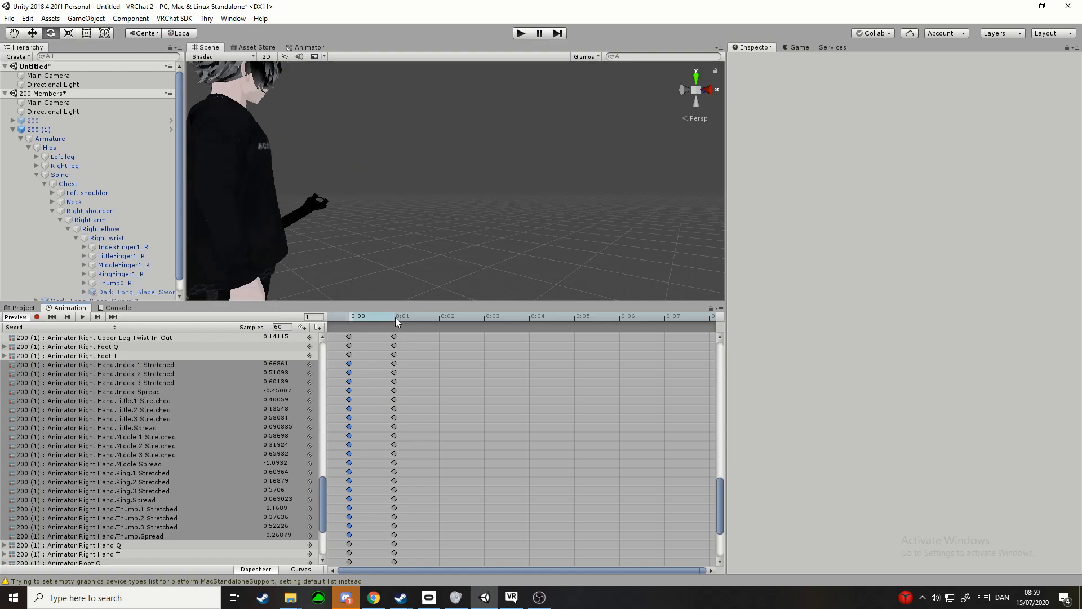
key(ctrl+v)
Step: Compare the avatar's arm and hand pose at 0:00 with the pose at 0:01
click(347, 314)
click(393, 315)
click(352, 315)
click(393, 316)
click(356, 317)
scroll(257, 360, up, 8)
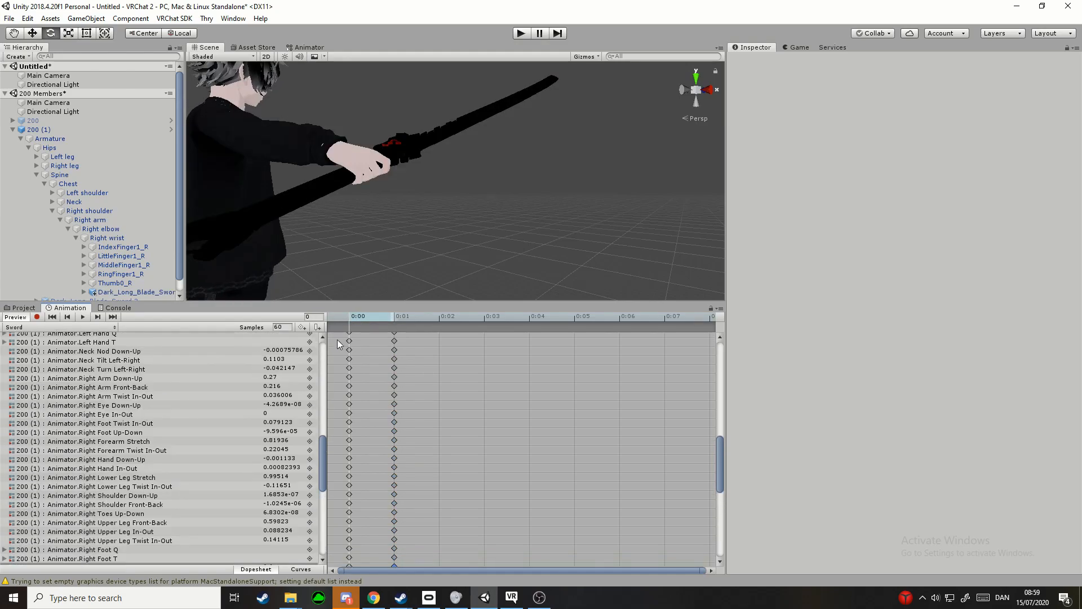
click(294, 359)
click(393, 318)
click(349, 314)
click(377, 316)
click(363, 316)
Step: Copy the Right Arm Down-Up keyframe from 0:01 and paste it at 0:00 to lower the arm
click(394, 318)
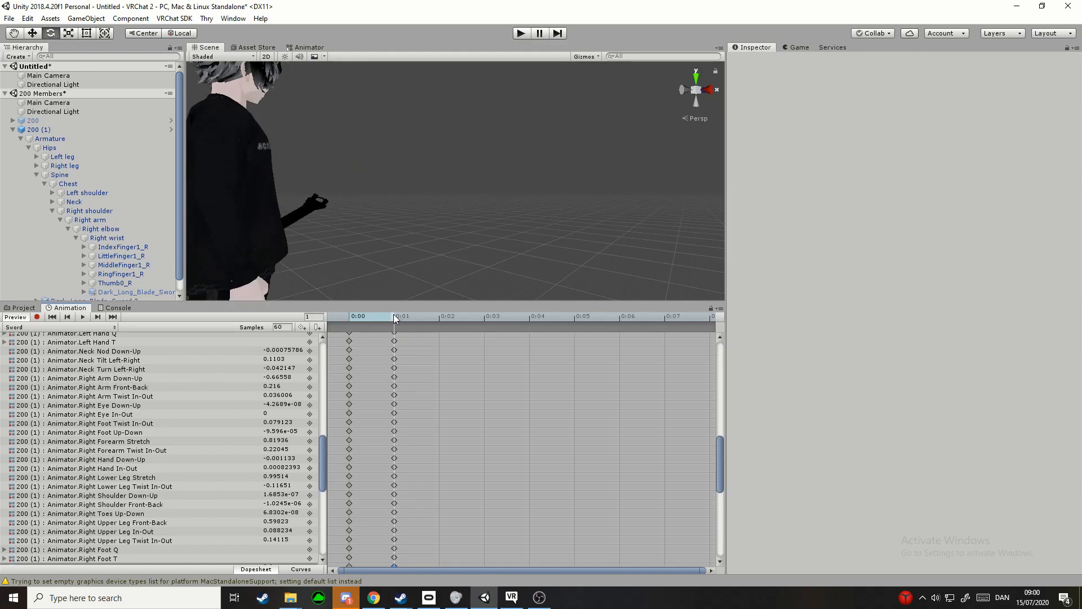
click(394, 377)
key(ctrl+c)
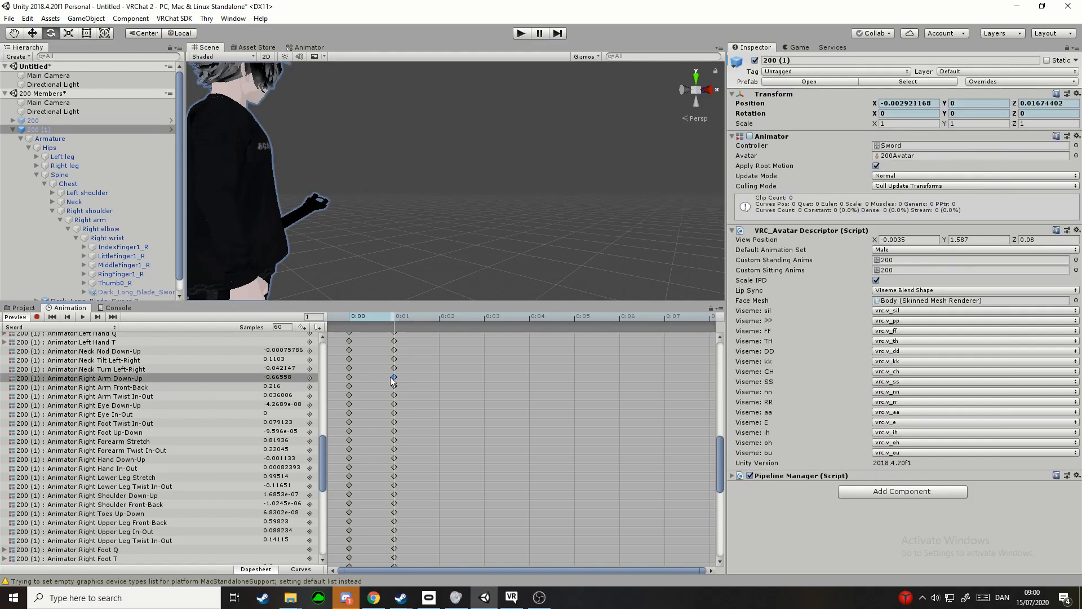
click(353, 316)
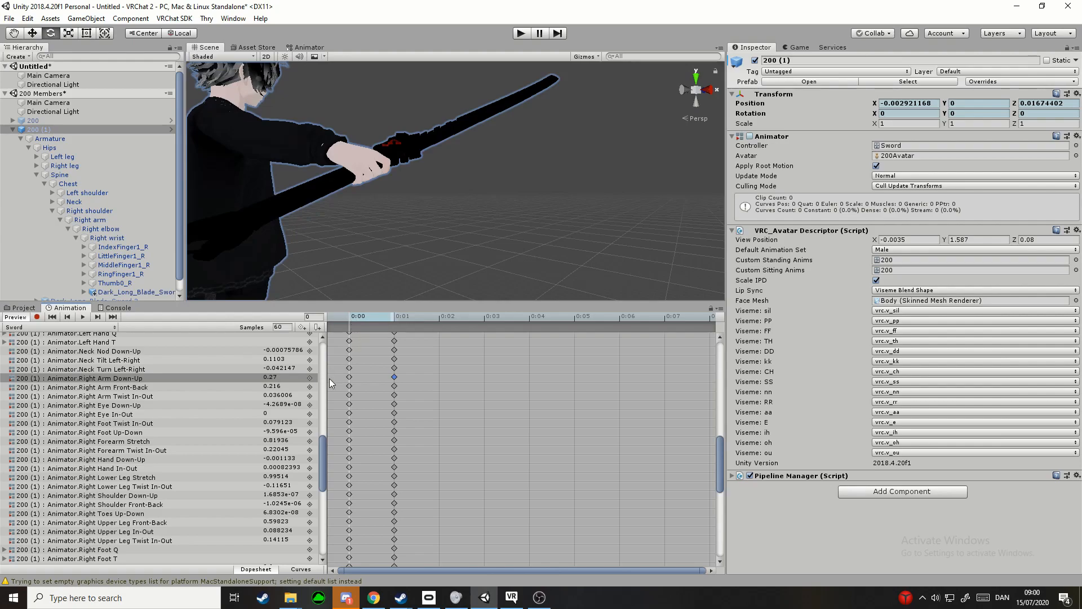
click(393, 316)
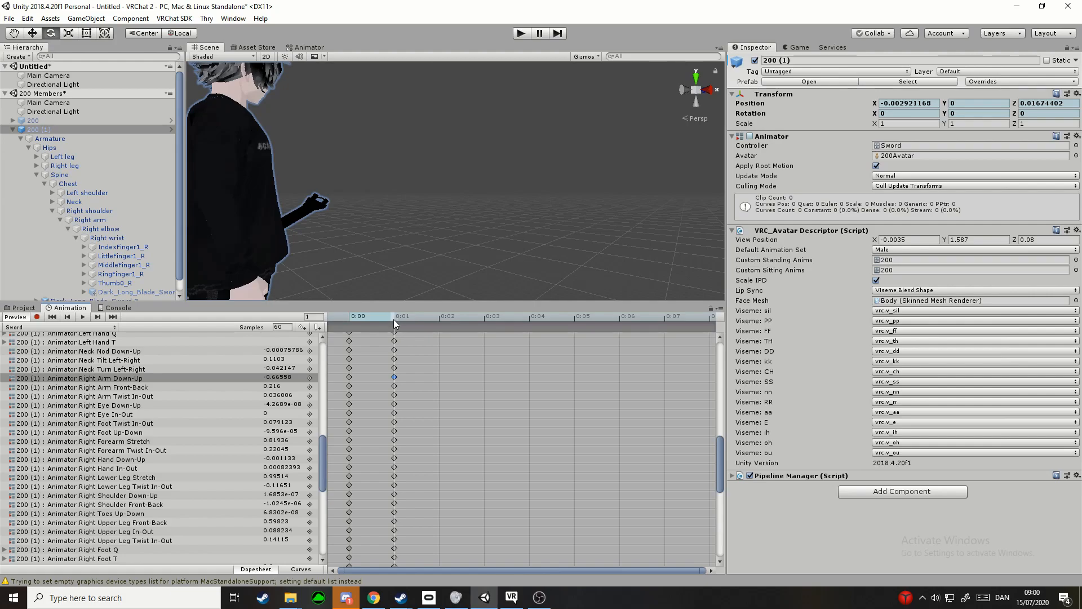
click(352, 315)
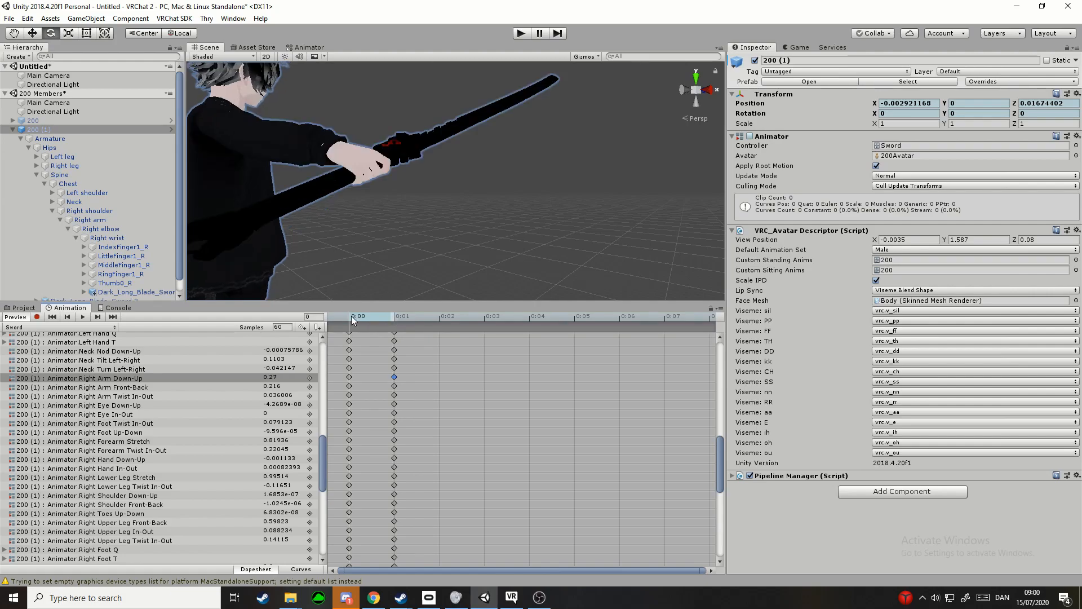
key(ctrl+v)
key(ctrl+v)
Step: Examine from several angles how the sword sits in the lowered right hand
drag(458, 129, 447, 140)
right_drag(445, 148, 434, 212)
middle_drag(437, 211, 395, 213)
right_drag(396, 213, 337, 193)
middle_drag(479, 186, 404, 179)
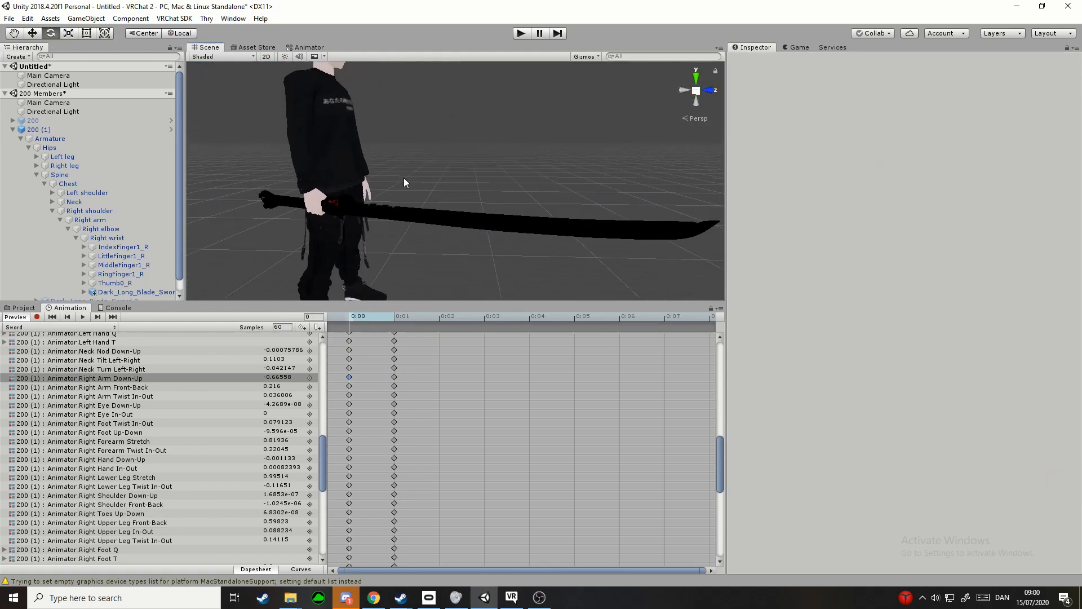
right_drag(404, 179, 365, 172)
middle_drag(507, 163, 433, 168)
right_drag(407, 170, 451, 201)
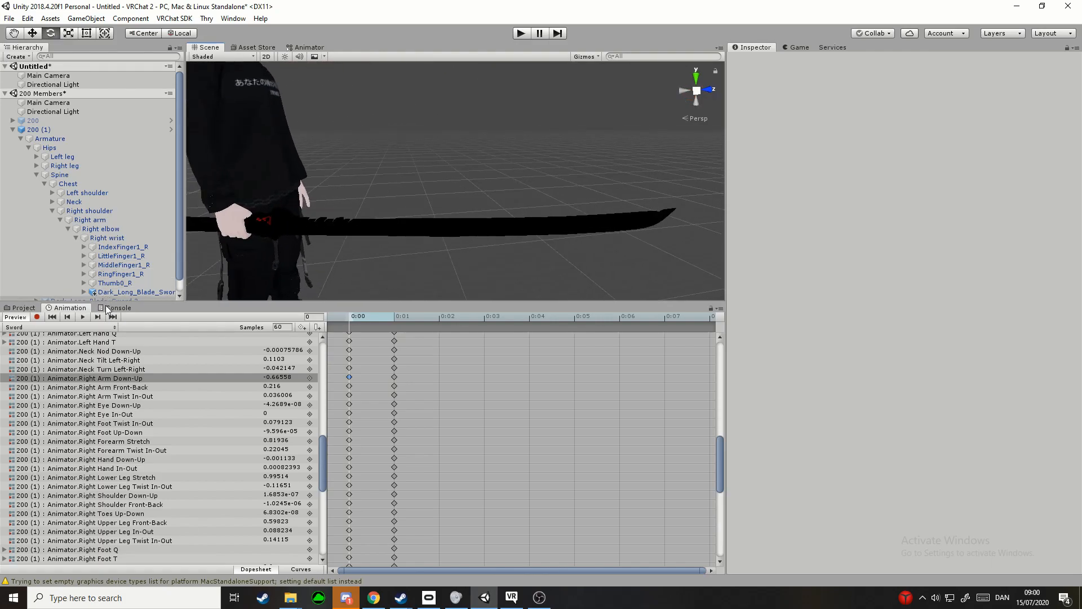
Step: Assign the Sword animation clip to the VICTORY gesture in the CustomOverrideEmpty 2 override controller
click(31, 310)
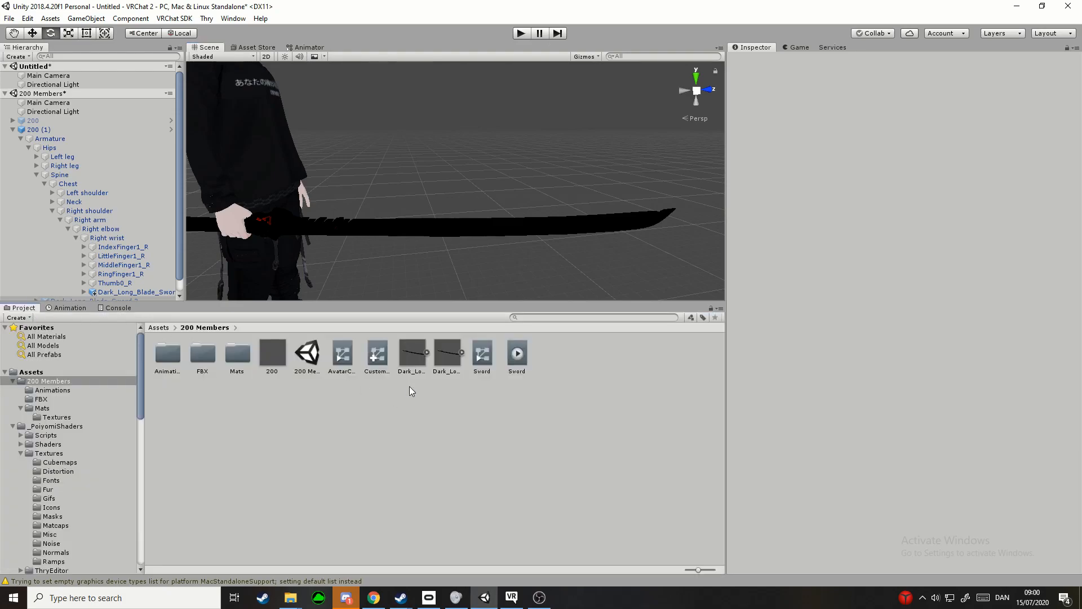
click(381, 365)
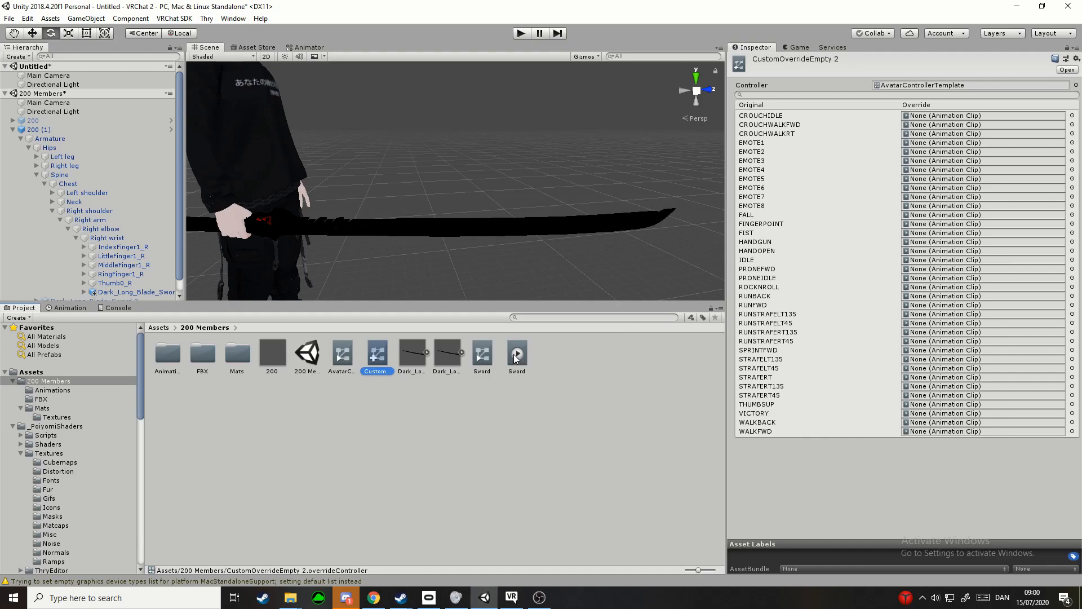
drag(514, 355, 933, 424)
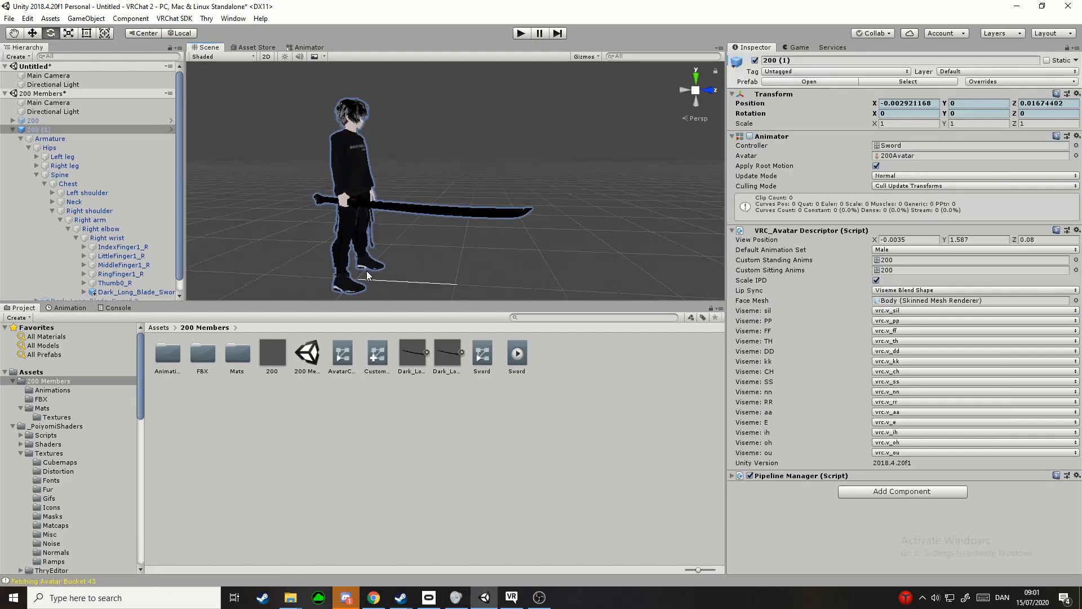
click(378, 355)
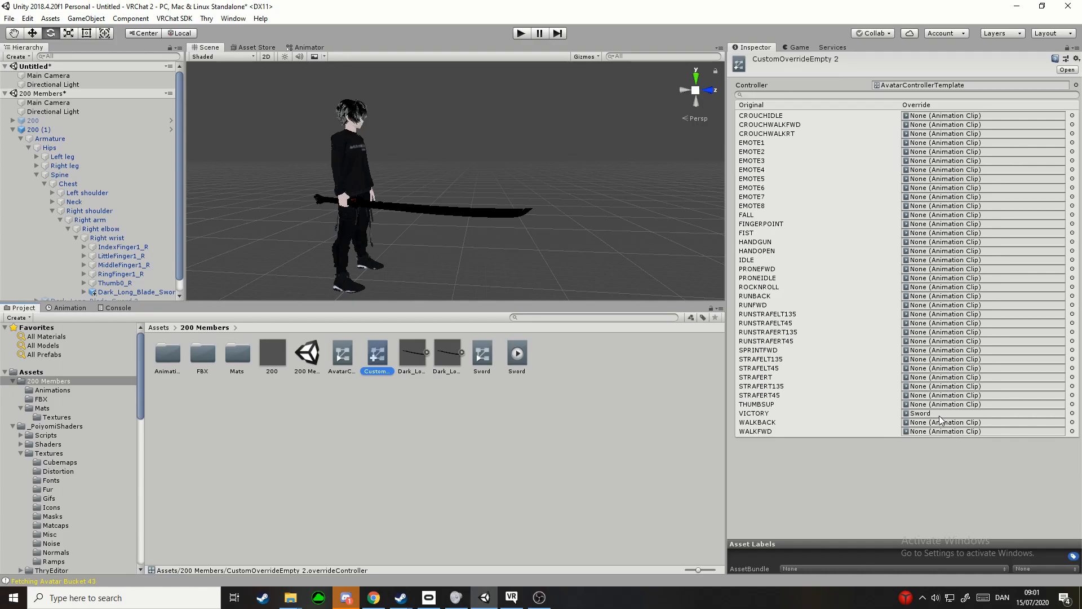
Step: Deactivate the duplicate avatar 200 (1) and activate the original avatar 200
click(38, 129)
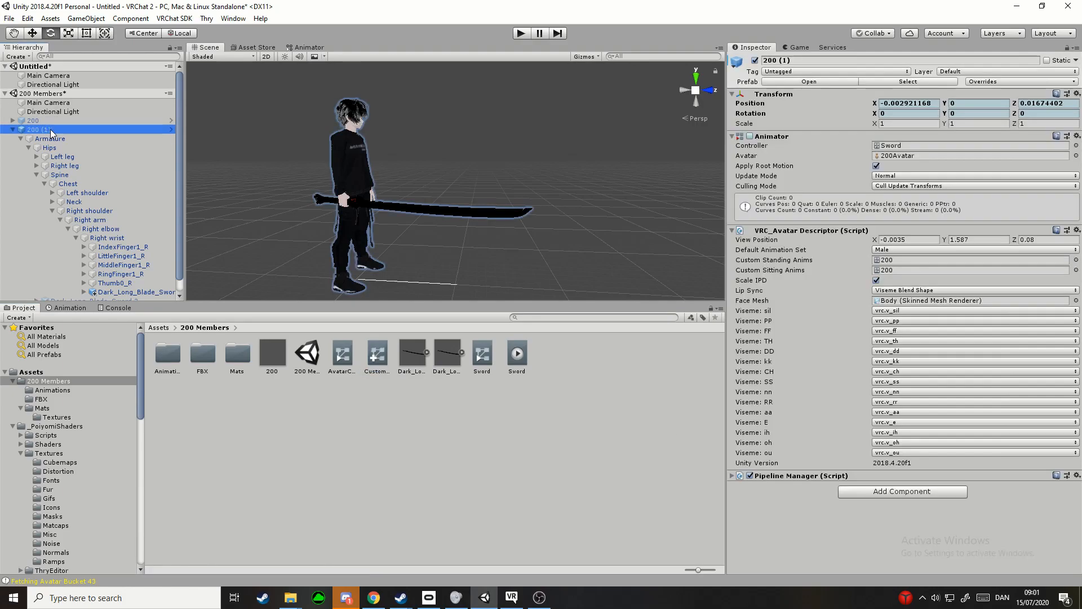
click(755, 60)
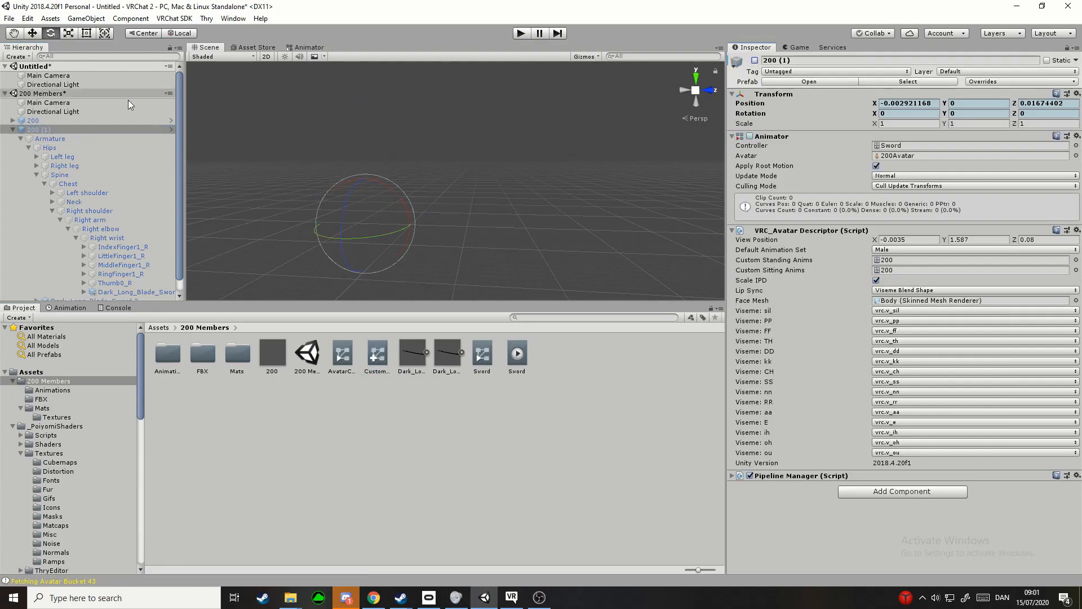
click(80, 120)
click(754, 60)
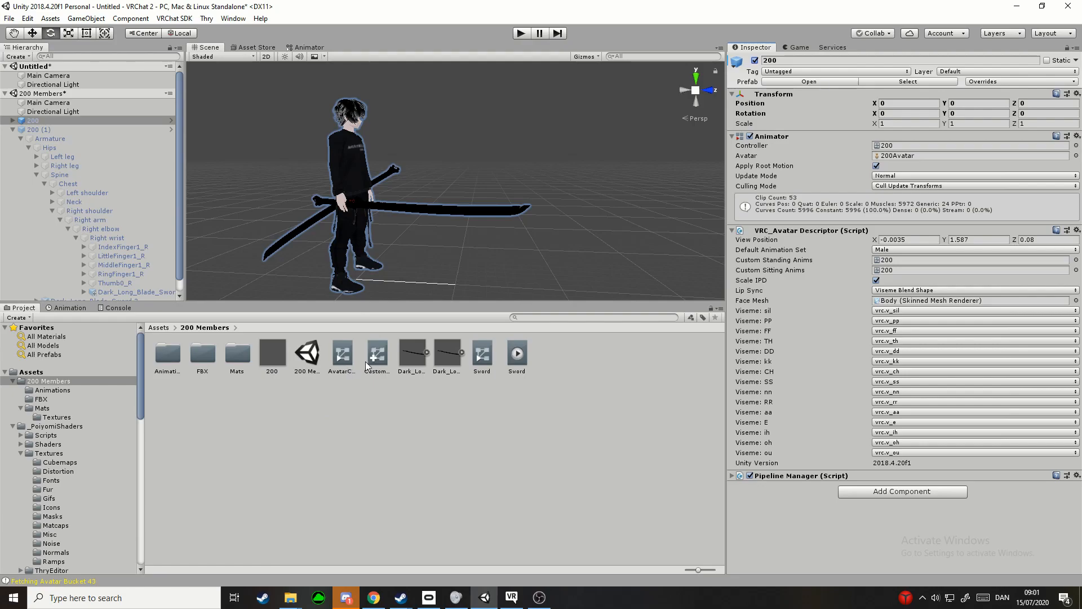
Step: Assign CustomOverrideEmpty 2 as both the Custom Standing Anims and Custom Sitting Anims of avatar 200
drag(373, 361, 886, 271)
drag(374, 362, 906, 265)
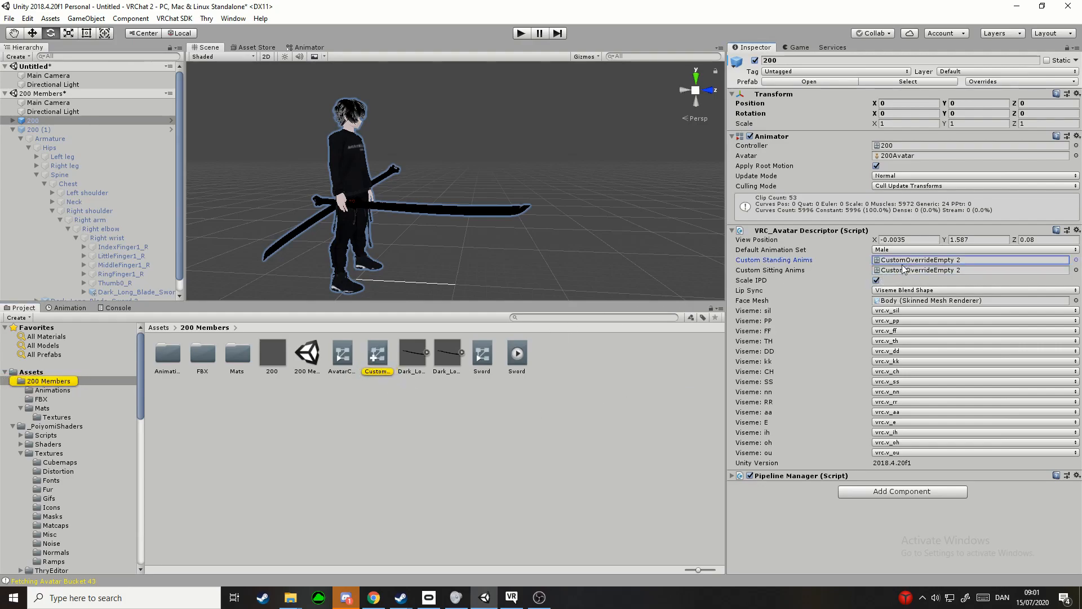
click(454, 407)
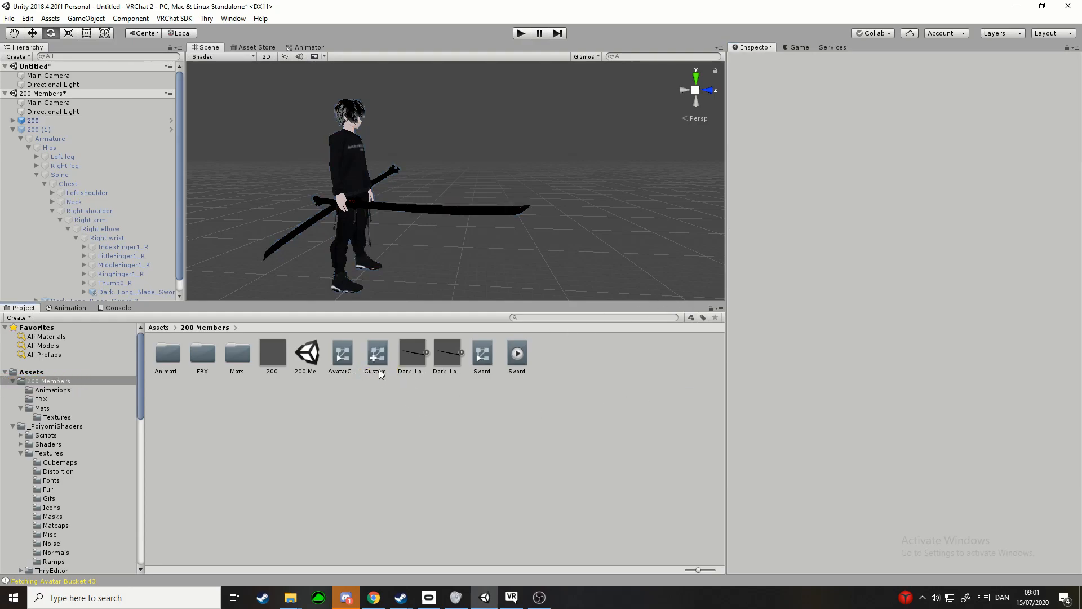
Step: Set the Animator controller of avatar 200 to CustomOverrideEmpty 2
click(56, 112)
click(57, 121)
drag(374, 376, 896, 145)
Step: Deactivate Dark_Long_Blade_Sword 2 in the hierarchy of avatar 200
right_drag(557, 114, 501, 150)
middle_drag(502, 150, 465, 151)
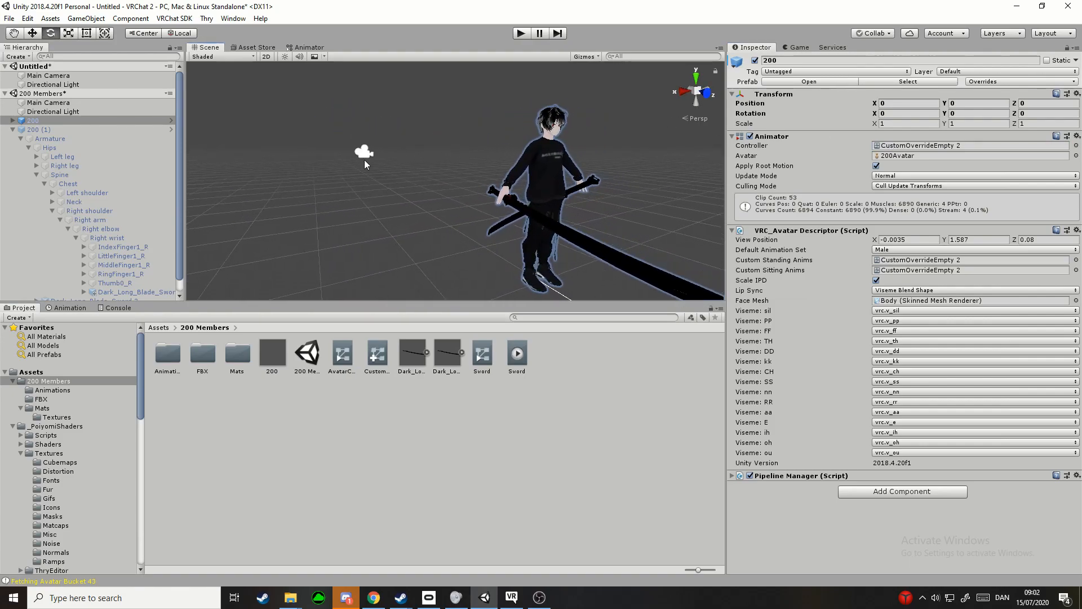
click(13, 129)
click(13, 129)
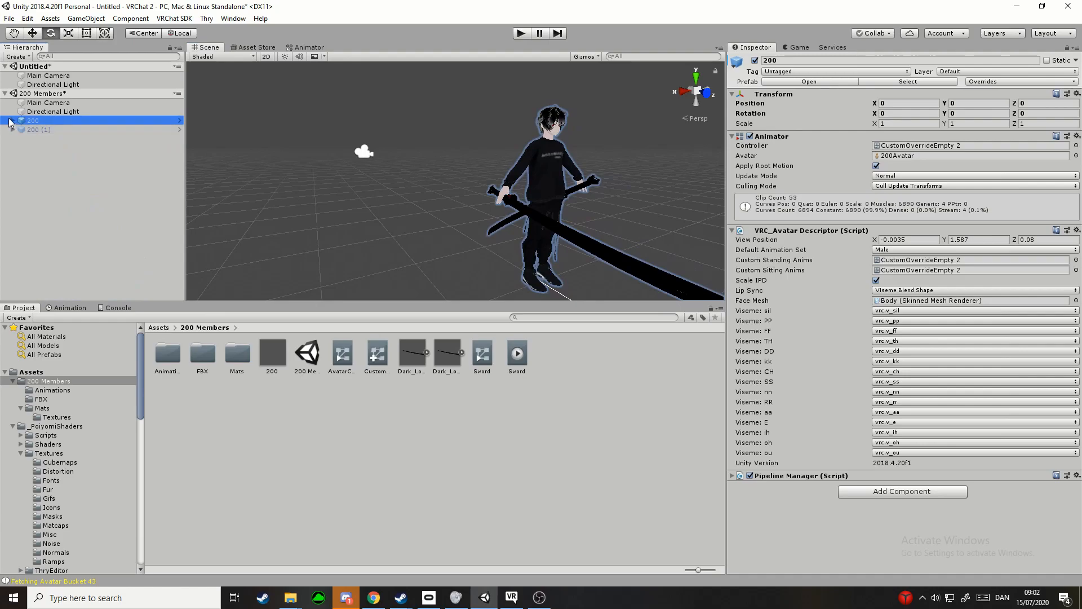
click(13, 122)
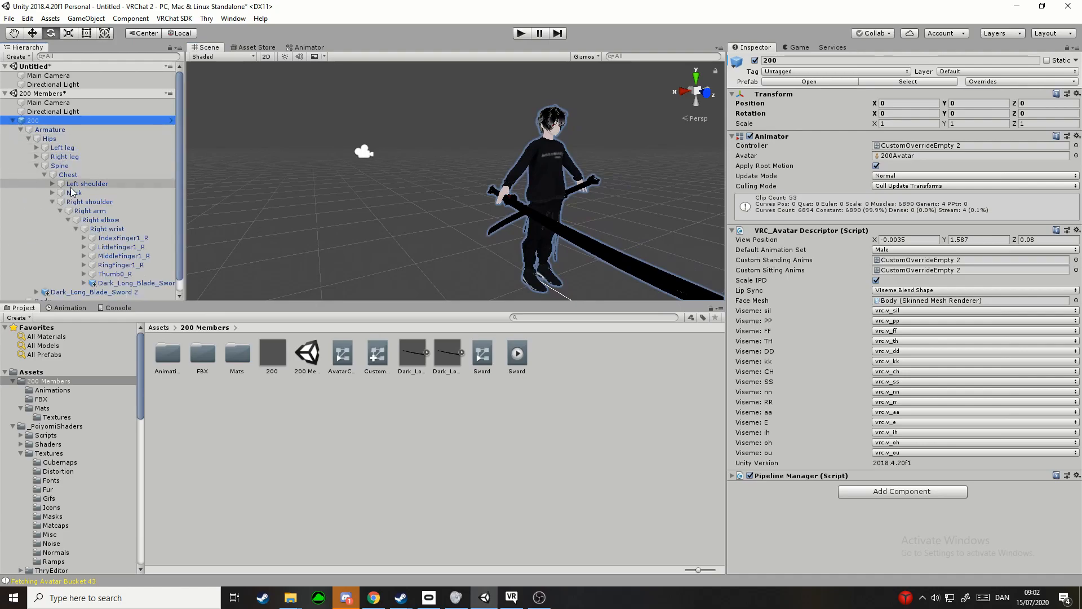
scroll(65, 276, down, 2)
click(65, 281)
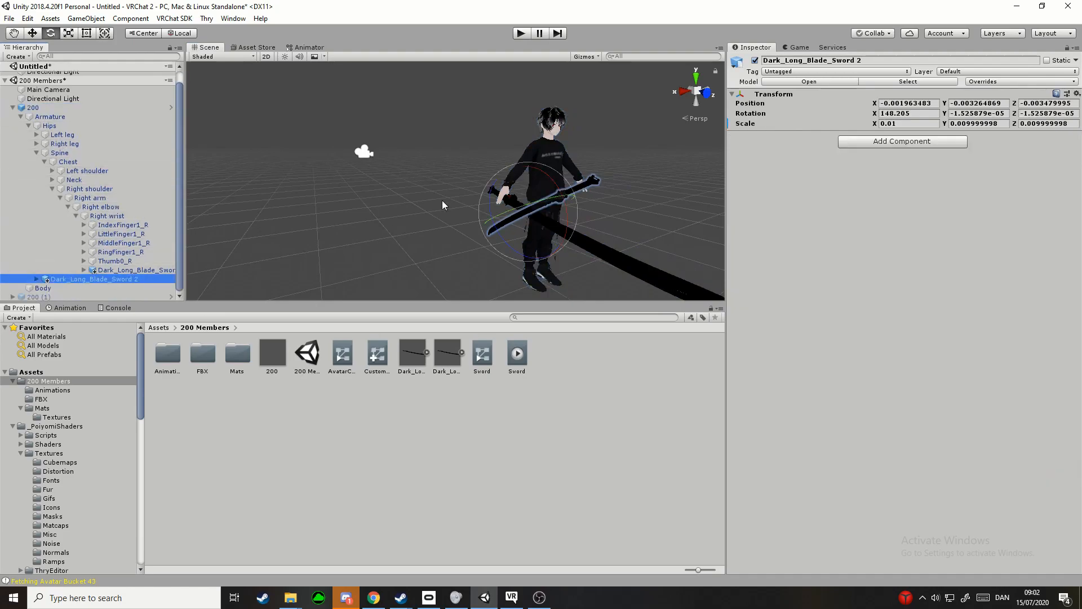
click(754, 61)
Step: Deactivate Dark_Long_Blade_Sword 1 under the right wrist of avatar 200
right_drag(507, 169, 637, 171)
click(137, 270)
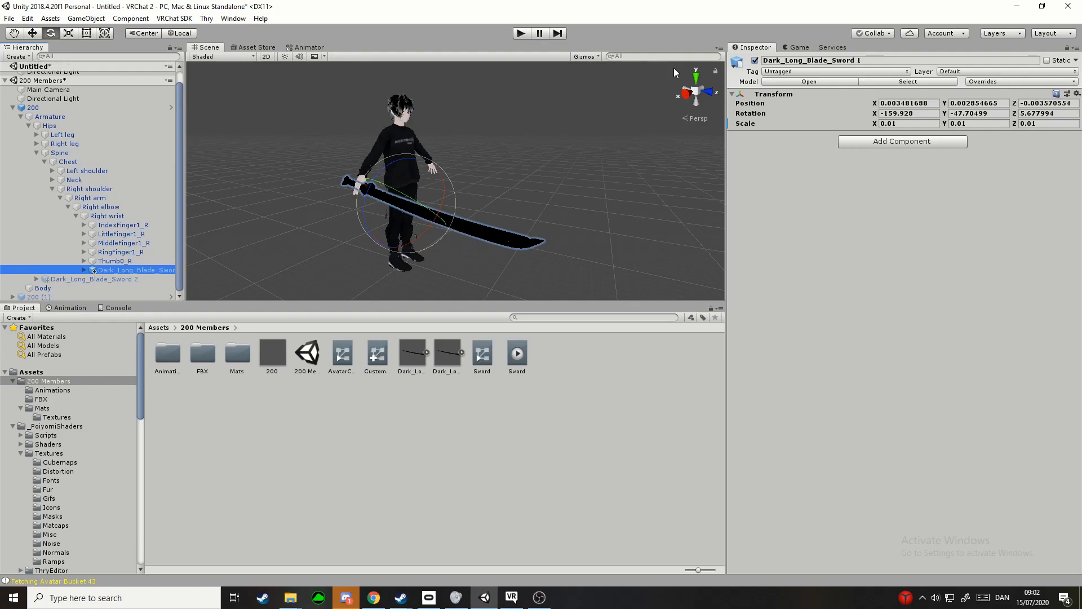
click(754, 61)
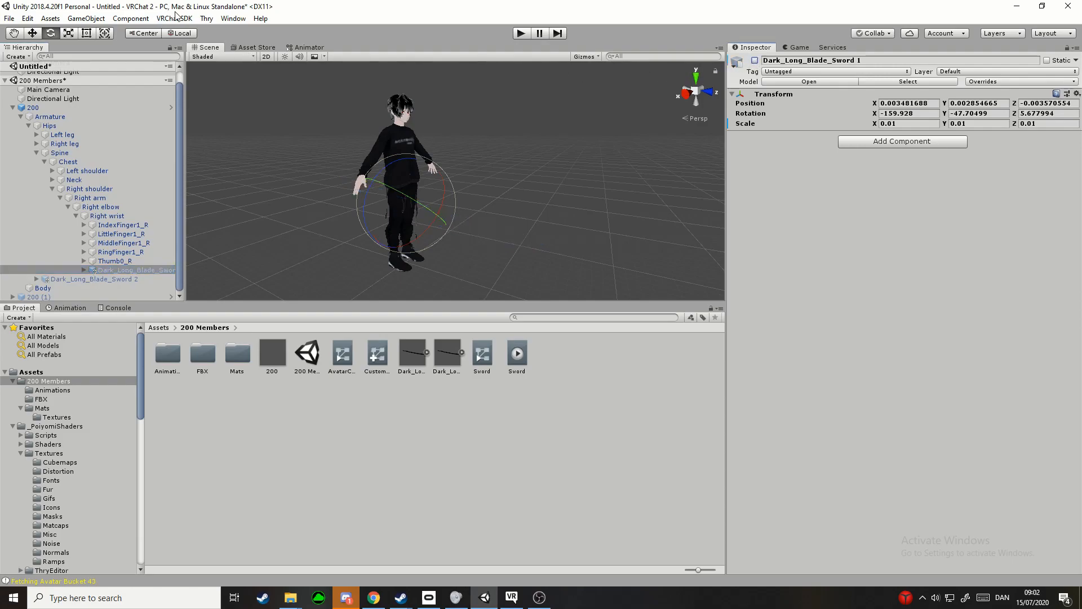
Step: Build and publish avatar 200 from the Builder of the VRChat SDK control panel
click(174, 18)
click(191, 46)
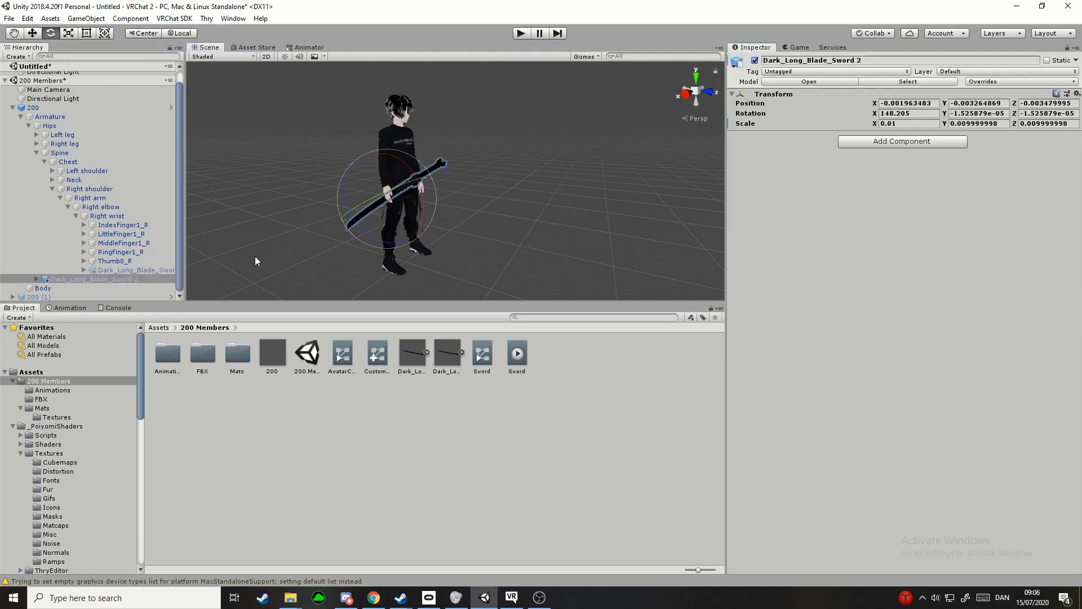
middle_drag(492, 129, 529, 134)
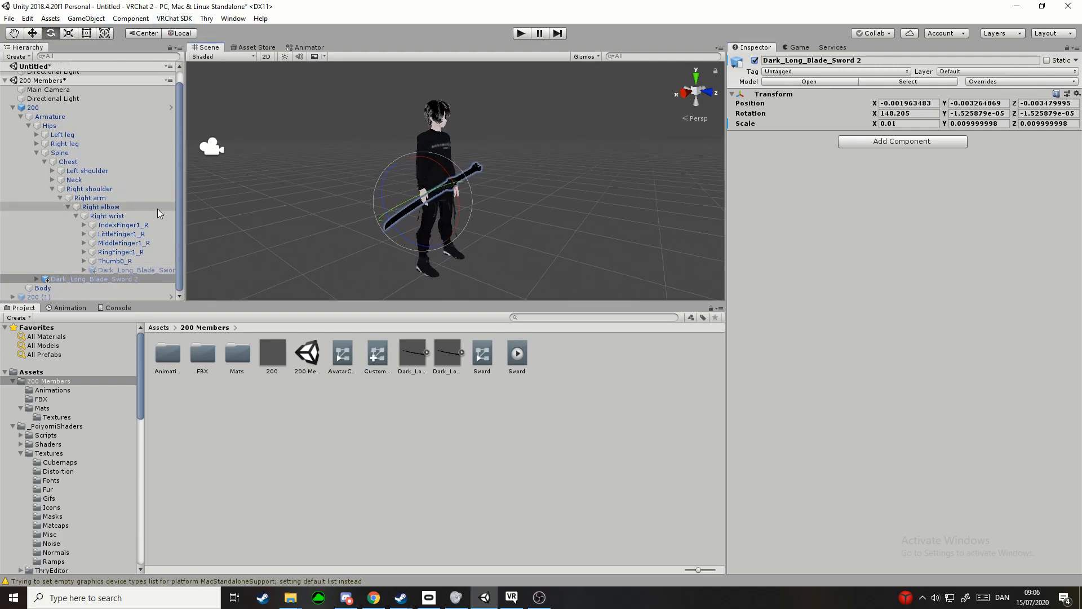
click(150, 268)
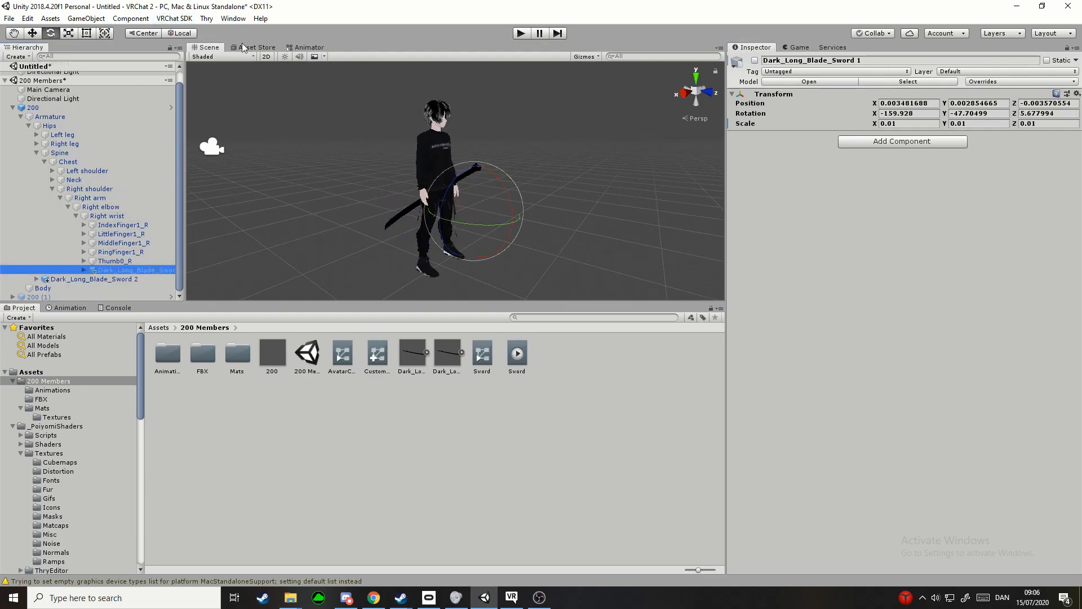
click(174, 18)
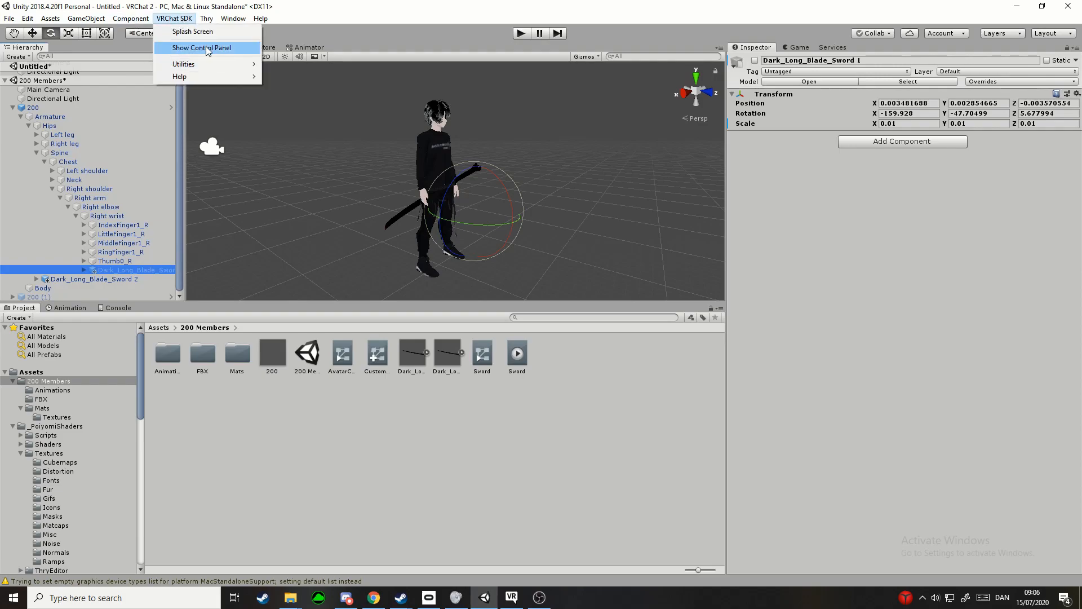
click(208, 49)
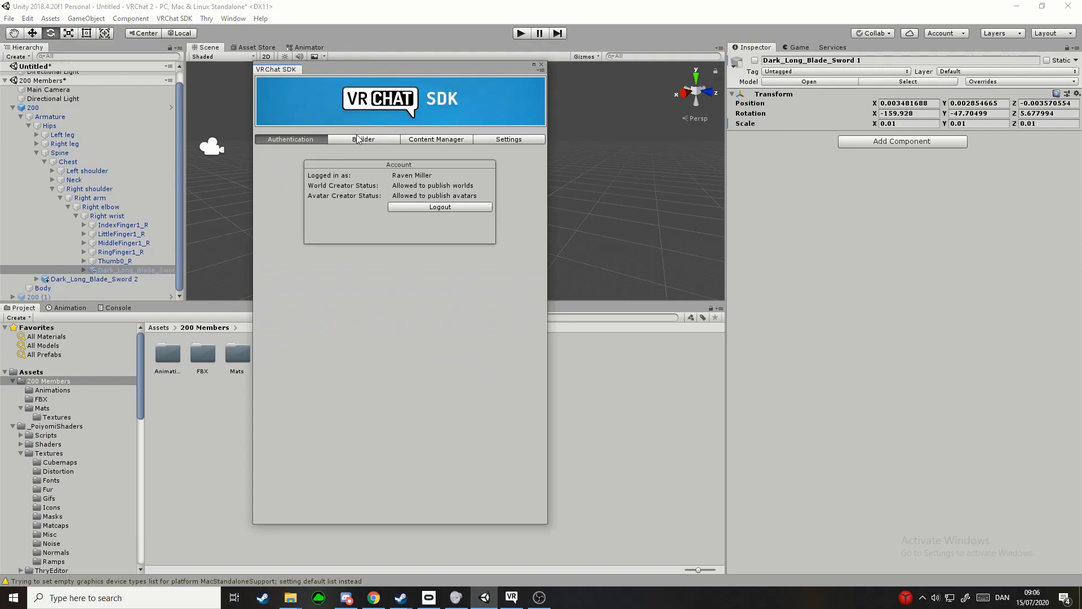
click(355, 139)
click(481, 487)
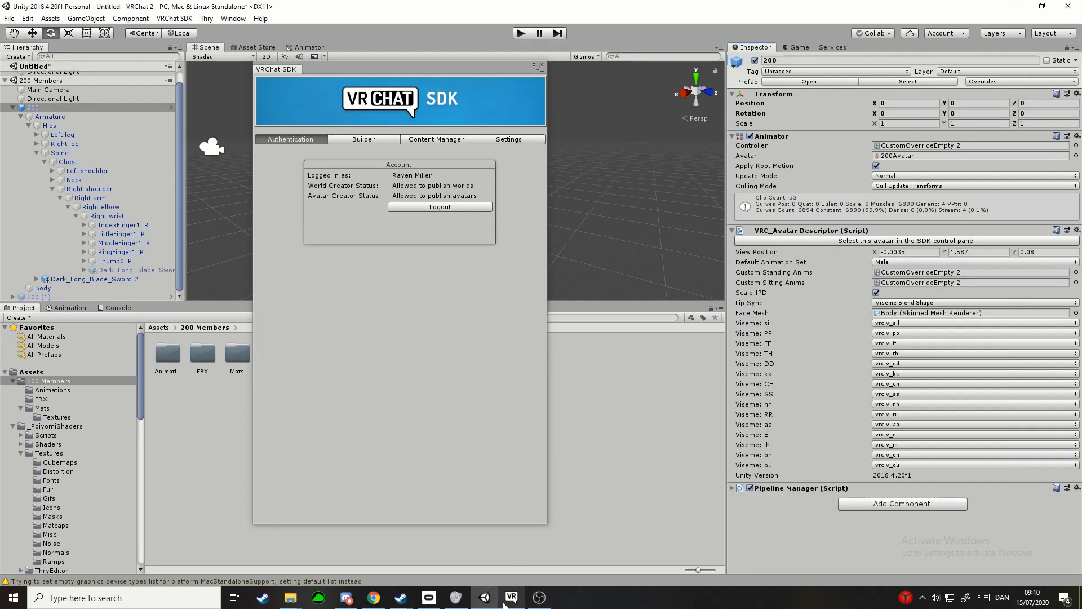
Step: Switch to VRChat and reload the uploaded avatar by changing to another avatar and back to Test
click(509, 600)
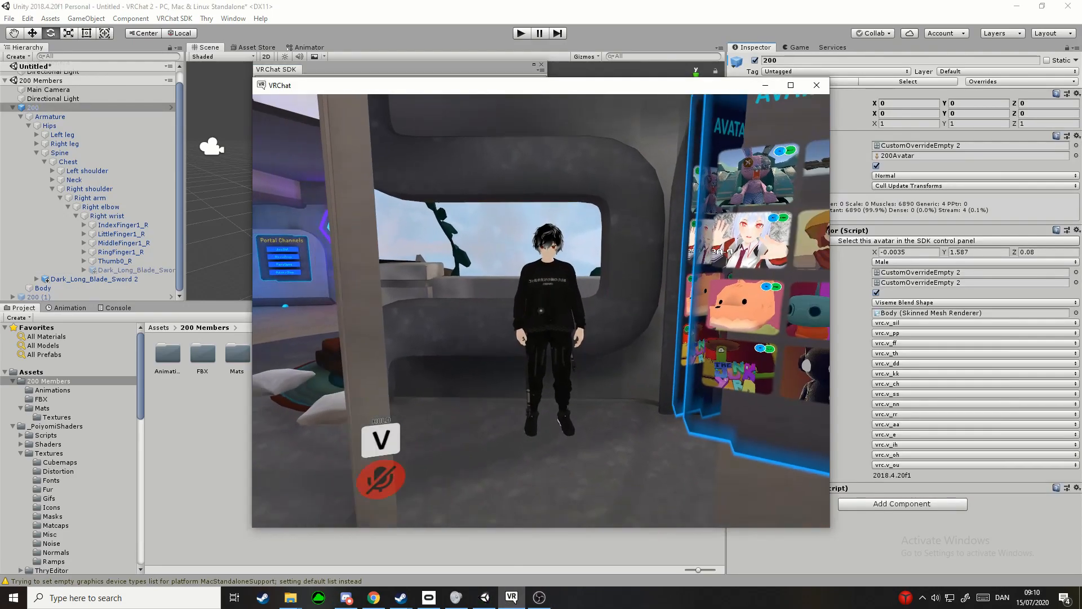
click(527, 338)
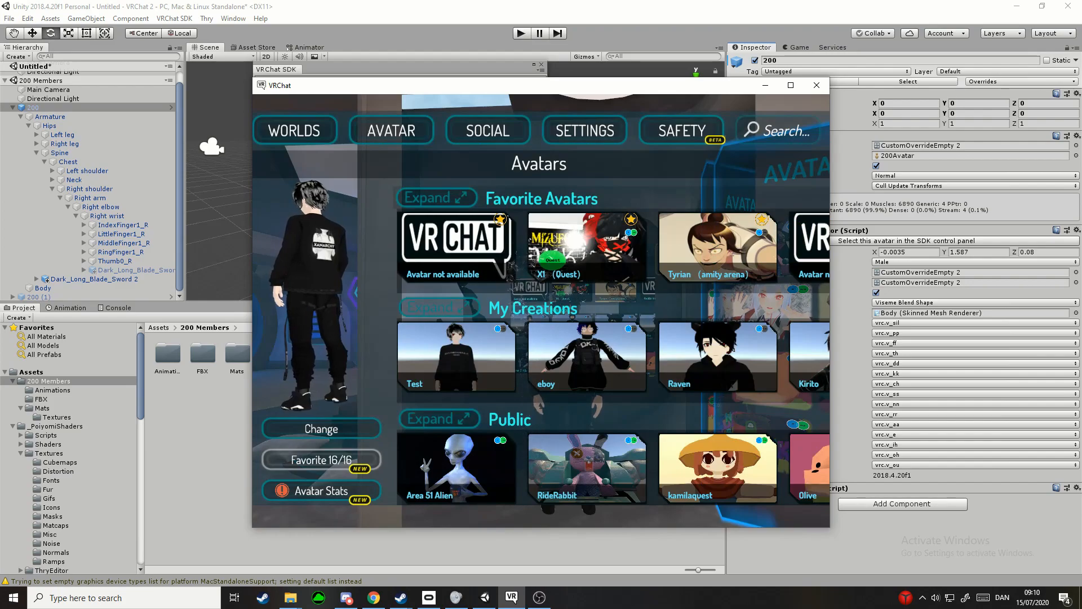
key(Escape)
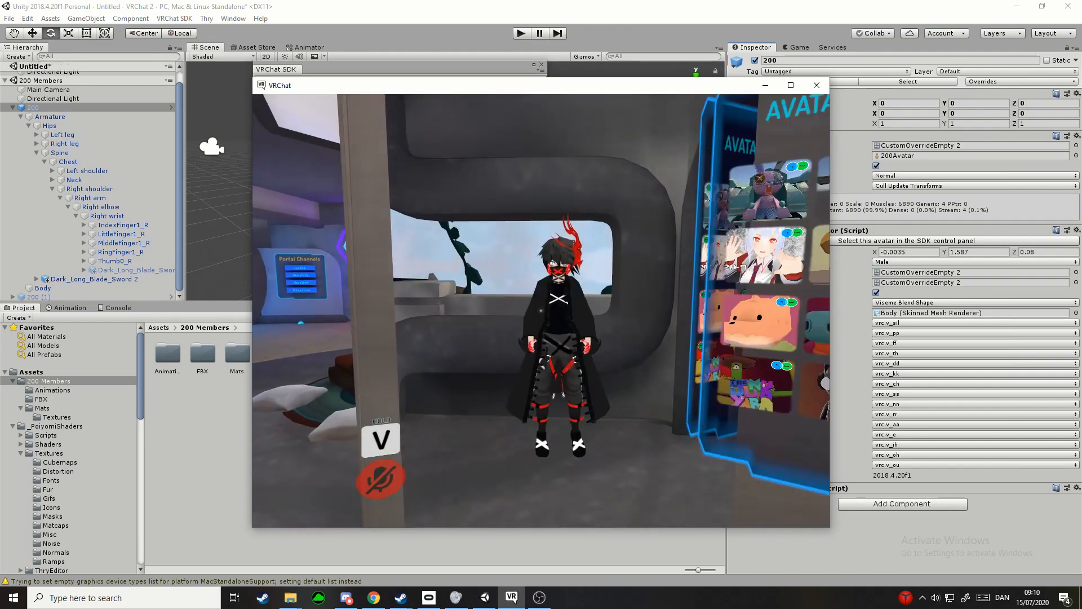
key(Escape)
click(514, 374)
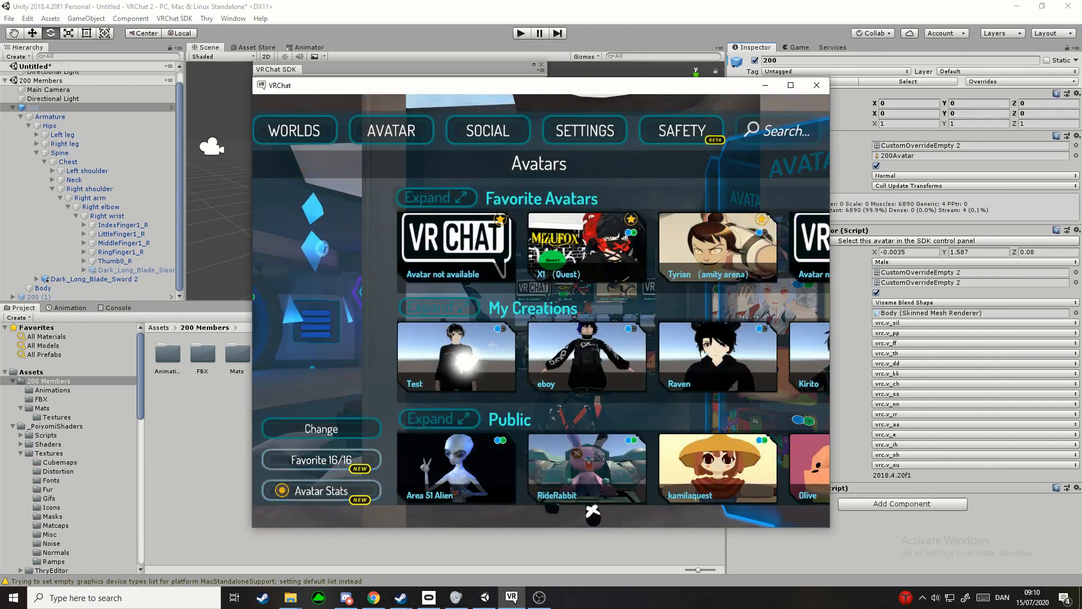
click(347, 441)
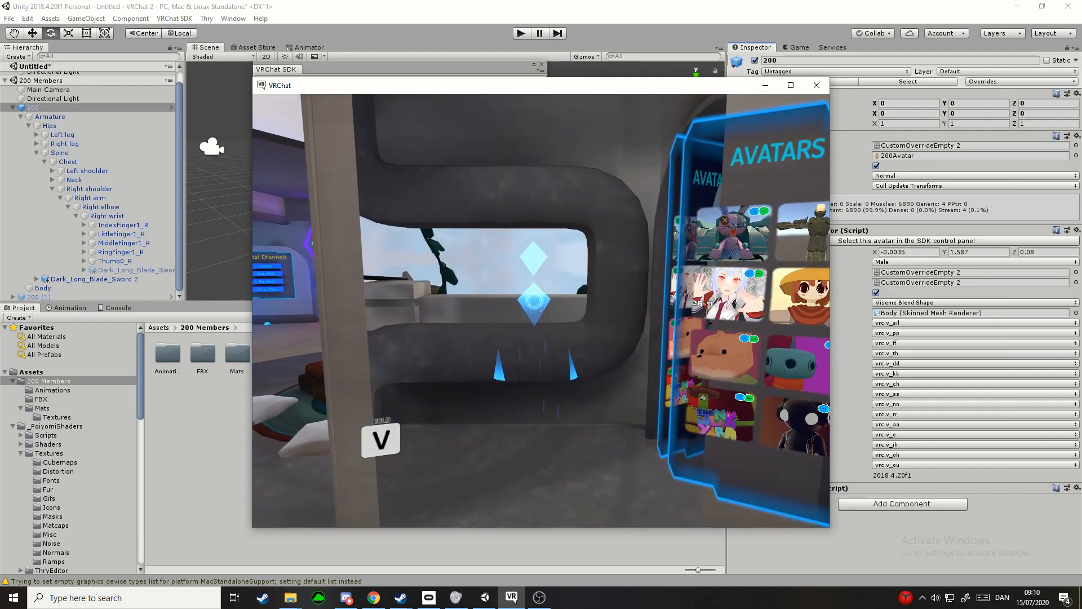
Step: Examine the Test avatar in the mirror from near and far, checking the waist sword and the gesture-triggered hand sword
key(w)
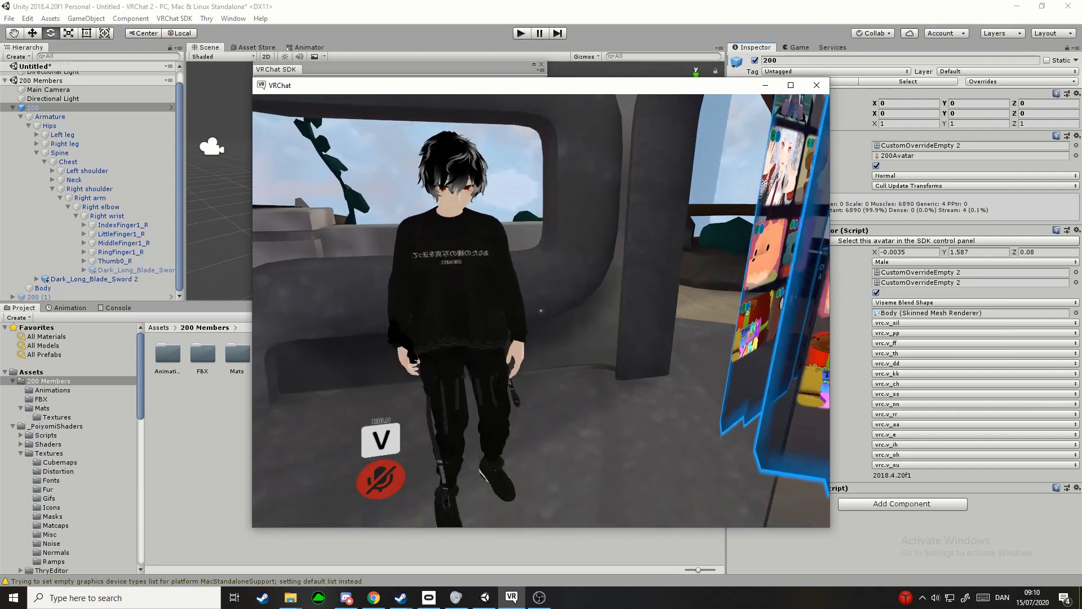
key(s)
key(w)
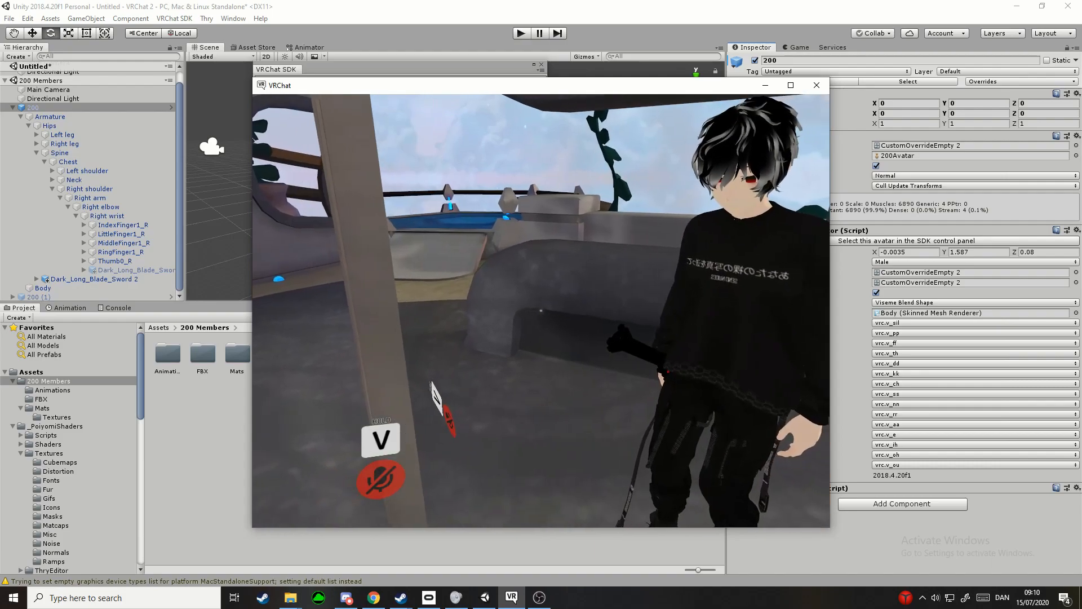
key(s)
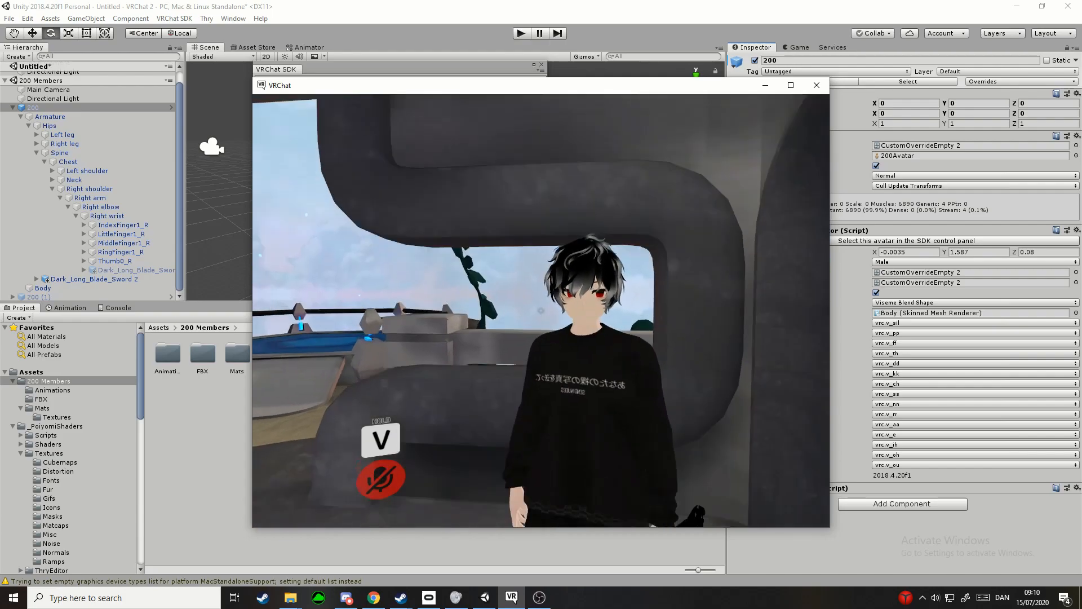
key(s)
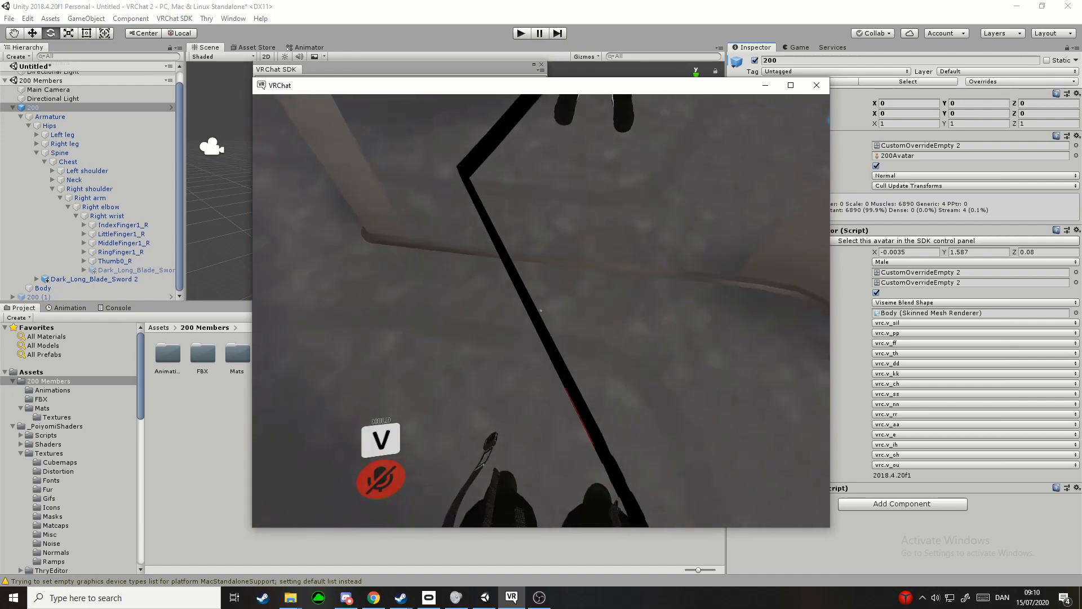
key(w)
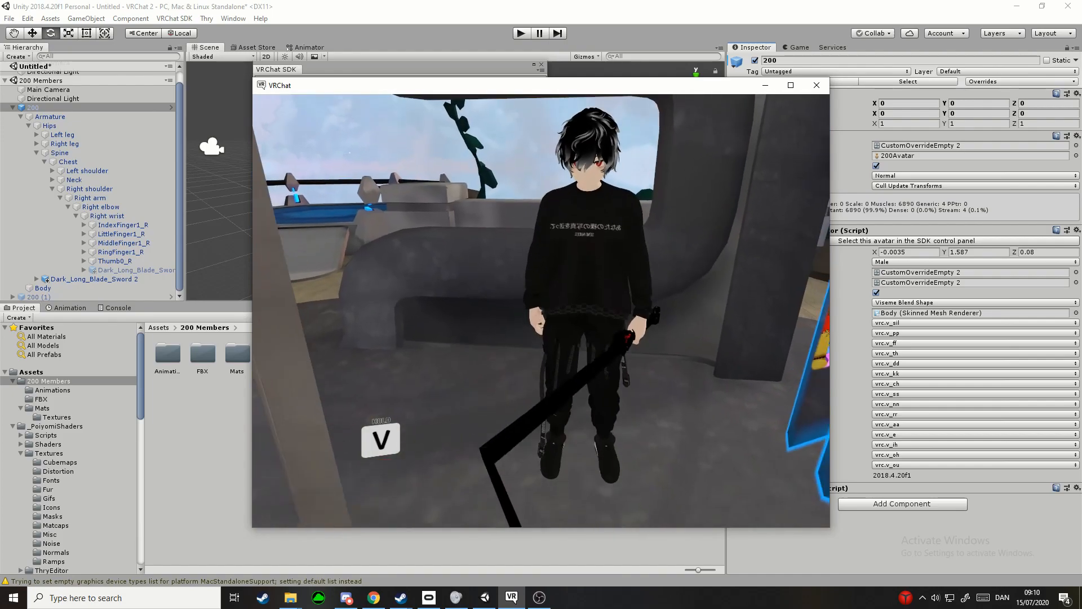
key(w)
key(s)
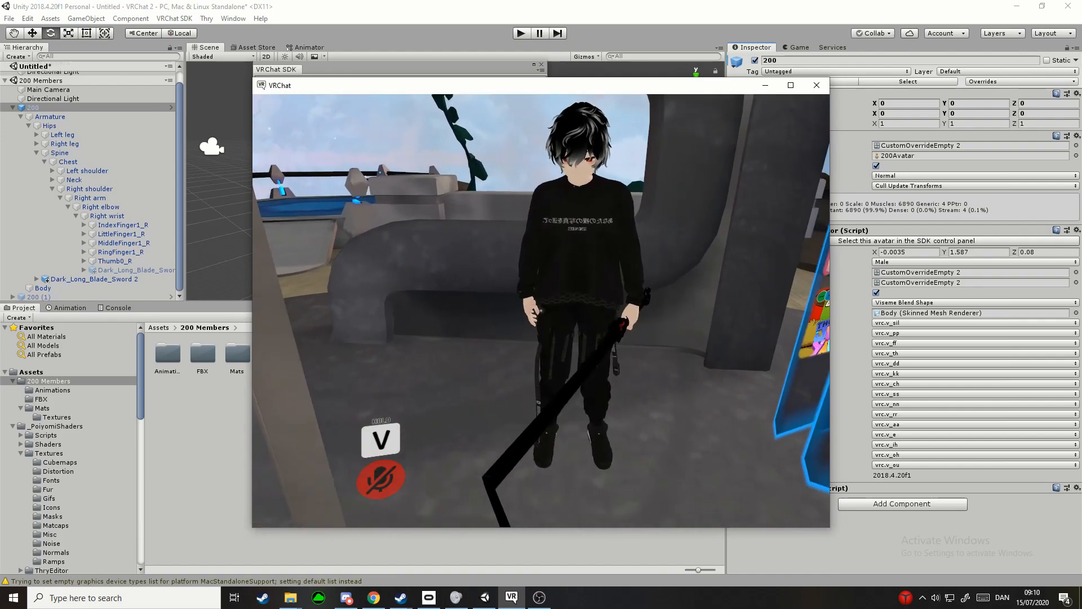
key(w)
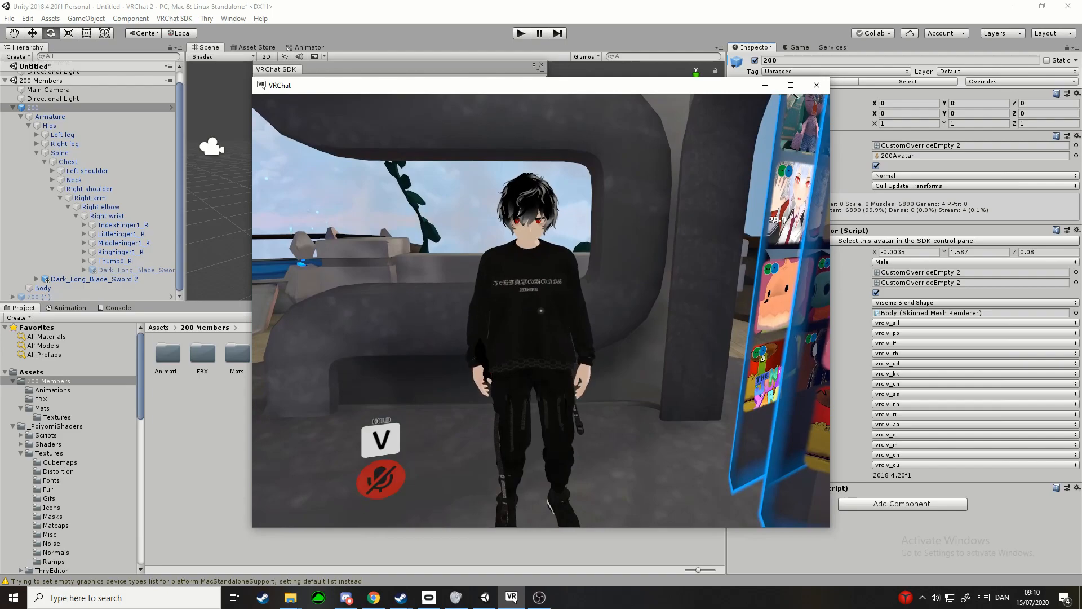
key(s)
key(w)
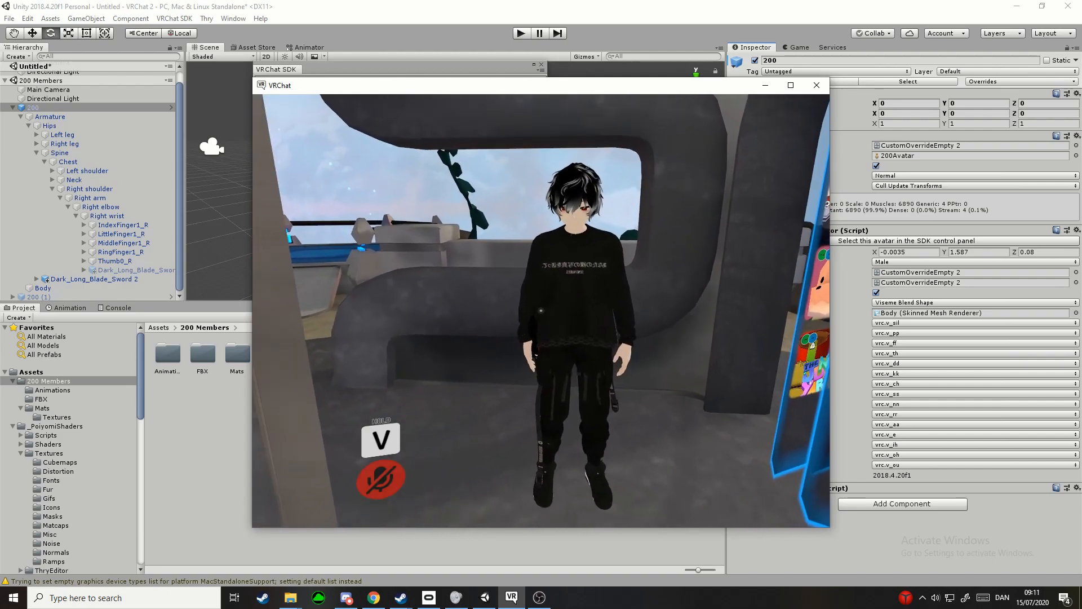